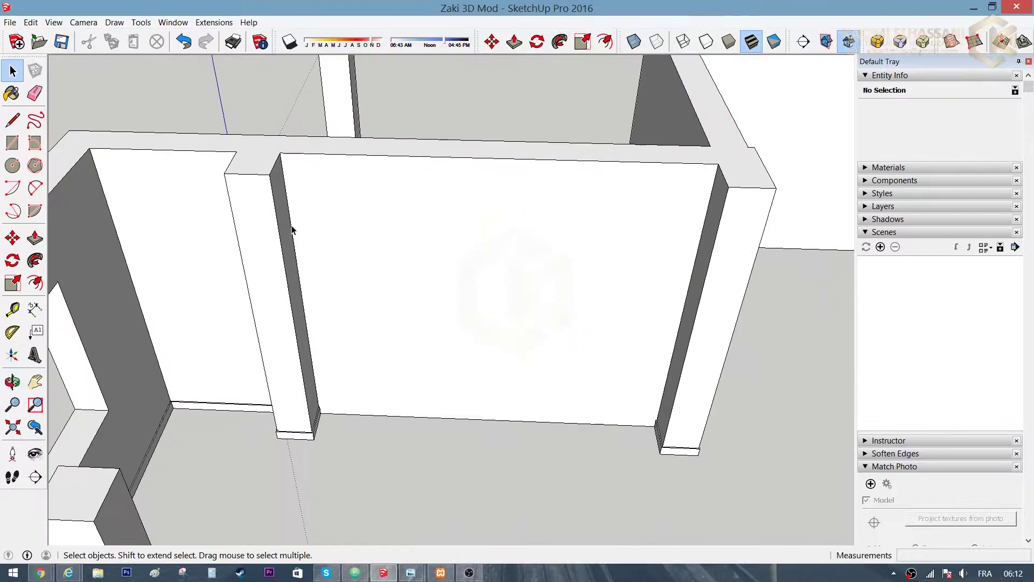
Step: Copy the left edge of the wall between the columns 0,5 m inward
left_click(294, 228)
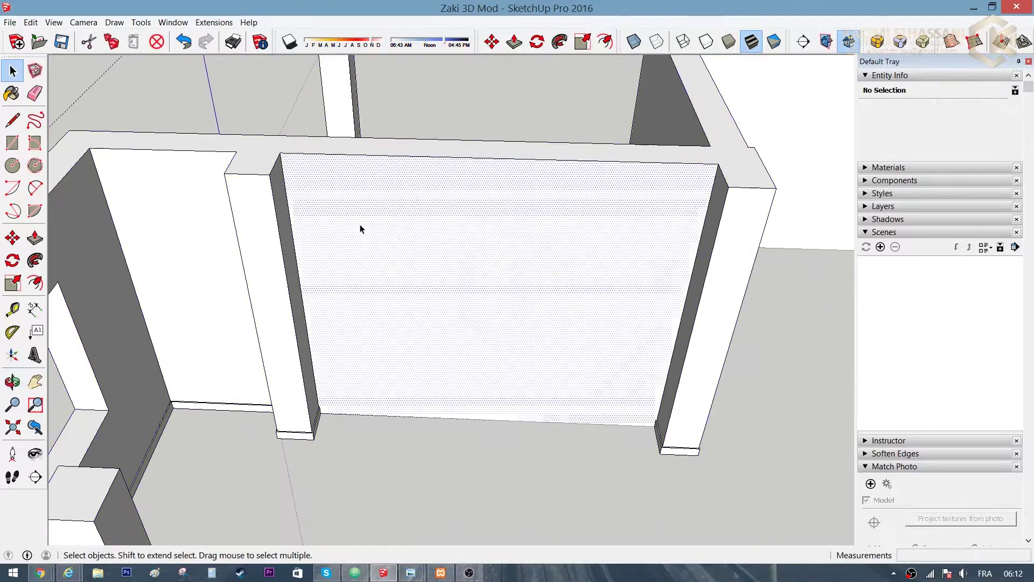
left_click(280, 154)
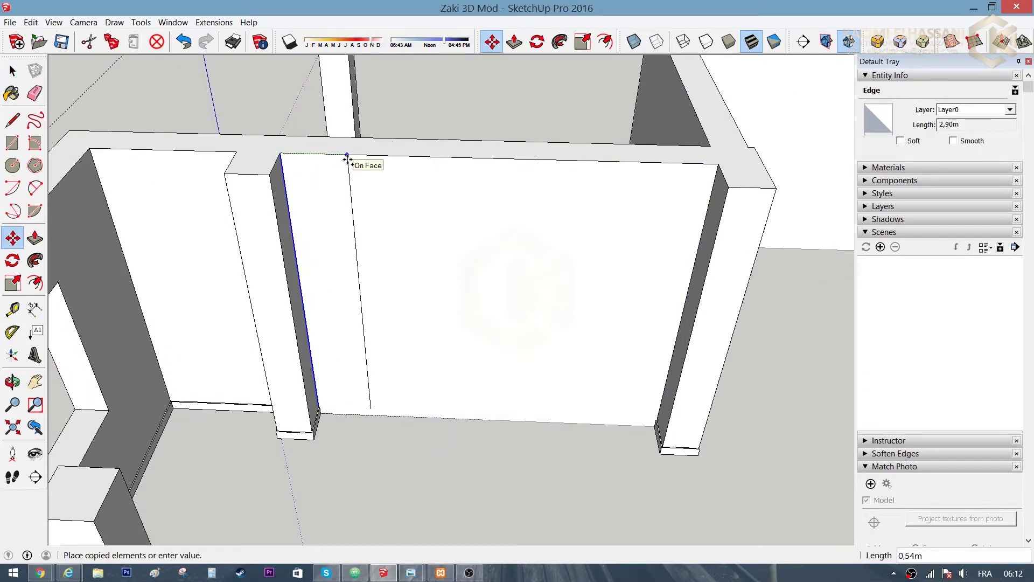
key("Return")
key("space")
Step: Copy the right wall edge 0,5 m inward from its endpoint
left_click(702, 237)
key("m")
key("ctrl")
left_click(718, 165)
key("Return")
Step: Orbit down to the wall base and select the wall's top edge for copying
middle_click_drag(443, 411, 411, 388)
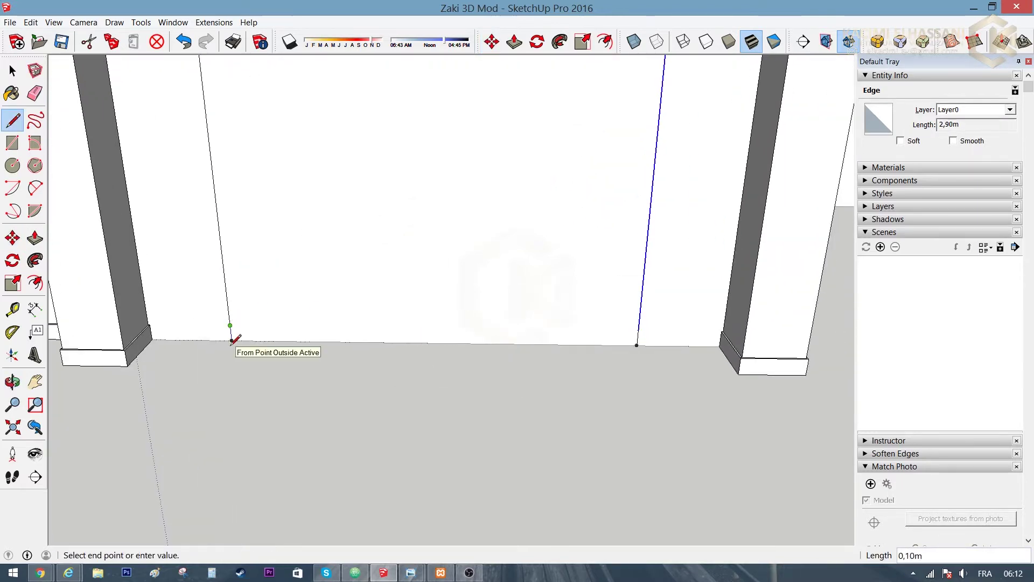
mouse_move(528, 299)
middle_mouse_down()
mouse_move(427, 434)
mouse_move(314, 369)
mouse_move(301, 301)
middle_mouse_up()
key("space")
left_click(284, 246)
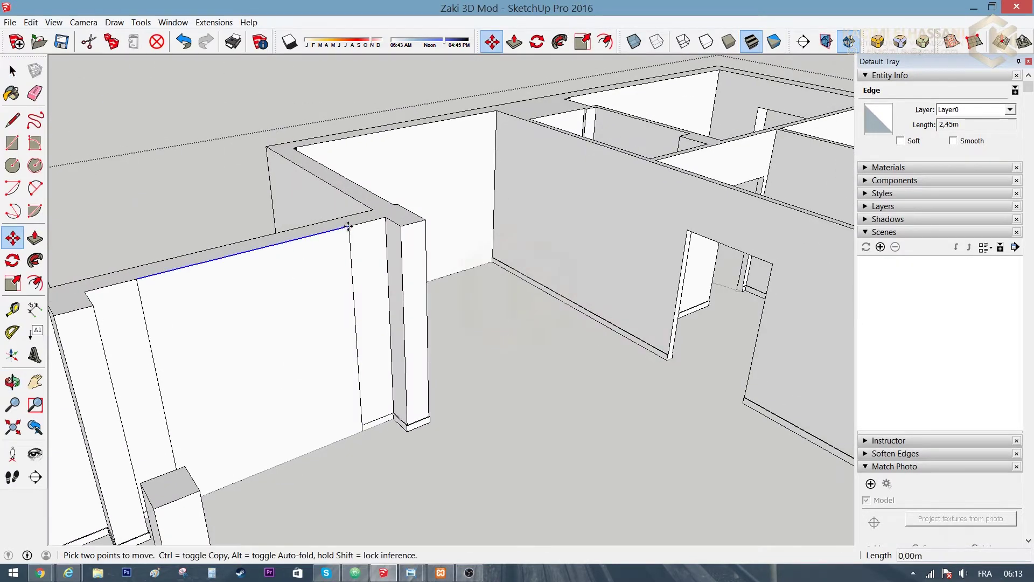
Step: Push the small face at the column base out 0,01 m as a baseboard strip
key("e")
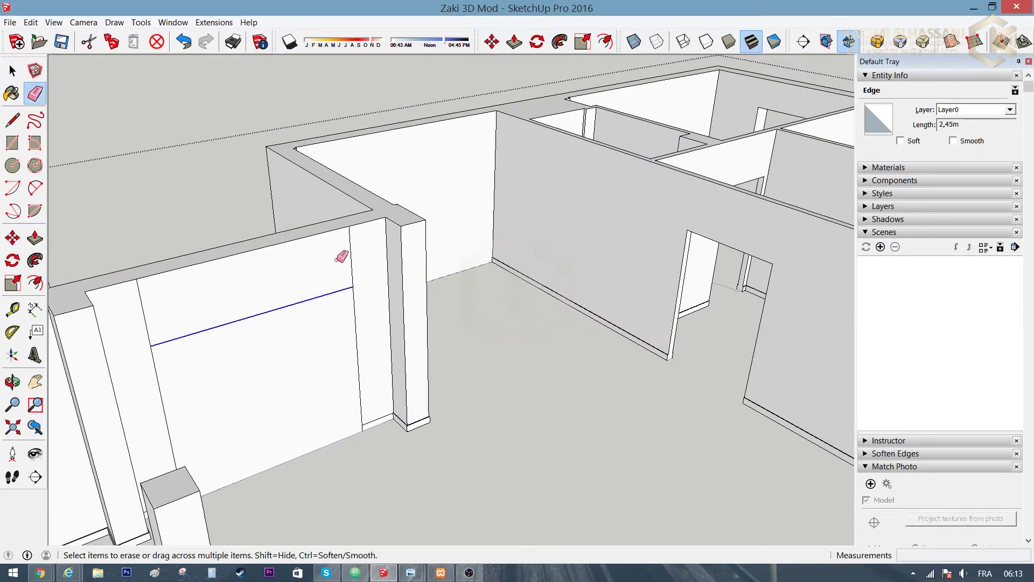
key("p")
scroll(376, 427, "up", 5)
left_click(376, 428)
left_click(316, 439)
key("space")
mouse_move(330, 415)
middle_mouse_down()
mouse_move(482, 425)
mouse_move(157, 332)
mouse_move(222, 330)
mouse_move(418, 432)
mouse_move(273, 221)
middle_mouse_up()
key("p")
scroll(602, 205, "up", 3)
mouse_move(602, 204)
middle_mouse_down()
mouse_move(261, 307)
mouse_move(311, 282)
middle_mouse_up()
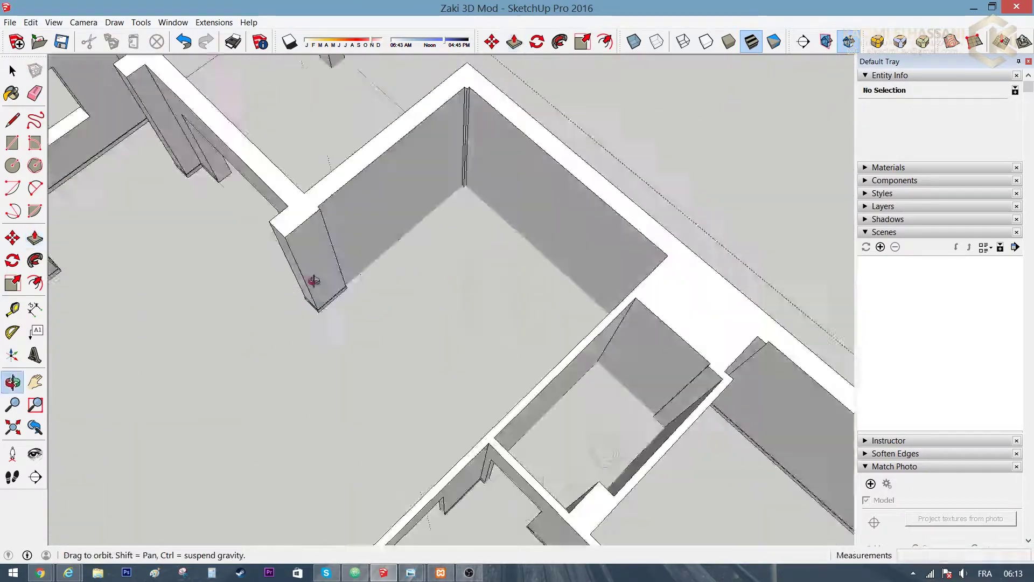
Step: Copy the vertical corner edge along the wall to mark lines 1,00 m apart
scroll(526, 76, "up", 3)
key("space")
left_click(538, 91)
key("m")
key("ctrl")
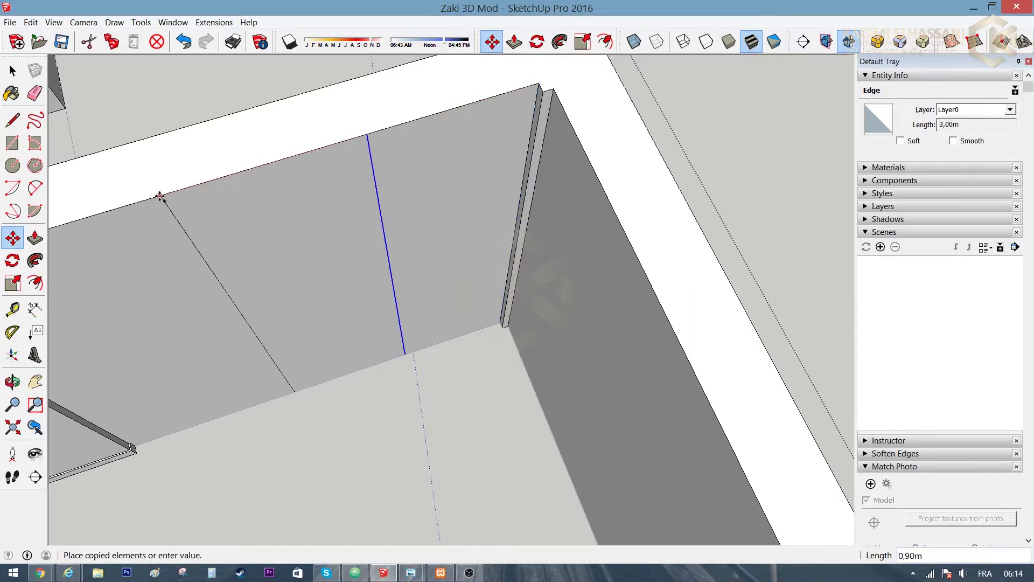
left_click(141, 200)
scroll(215, 204, "down", 3)
middle_click_drag(254, 200, 315, 177)
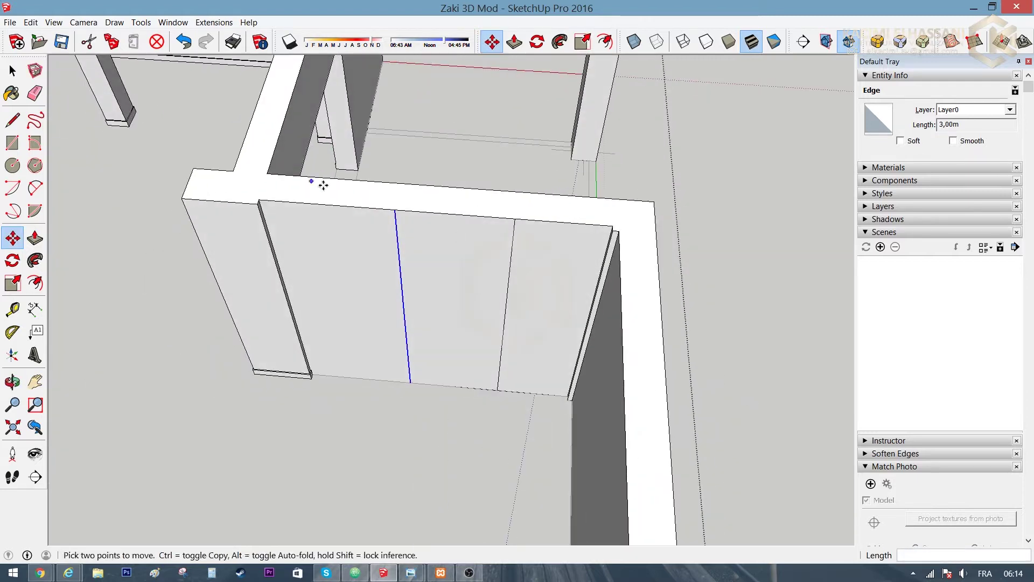
key("space")
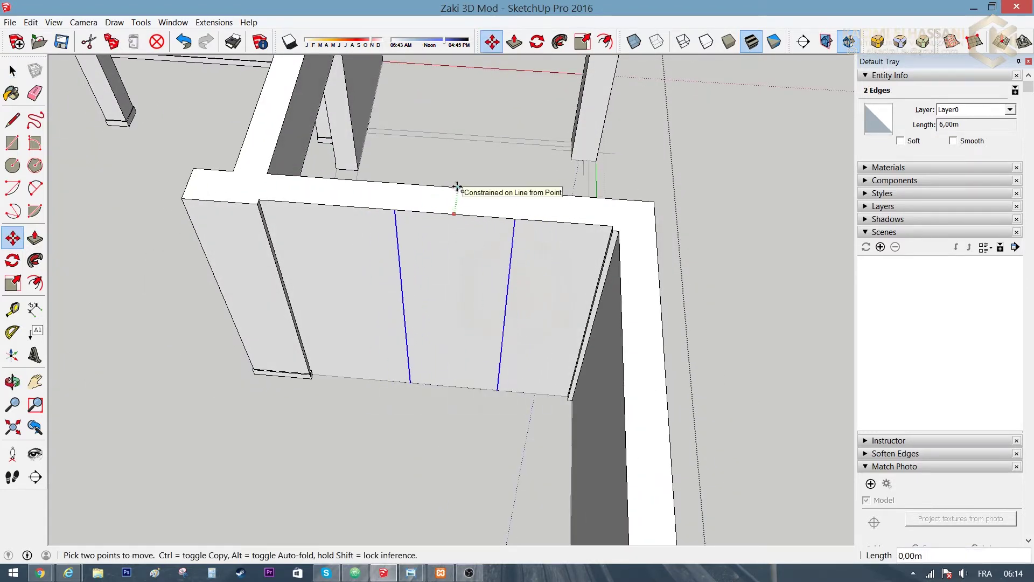
Step: Copy the 1,00 m top edge down as a horizontal line between the verticals
key("space")
left_click(455, 215)
middle_click_drag(455, 214, 396, 227)
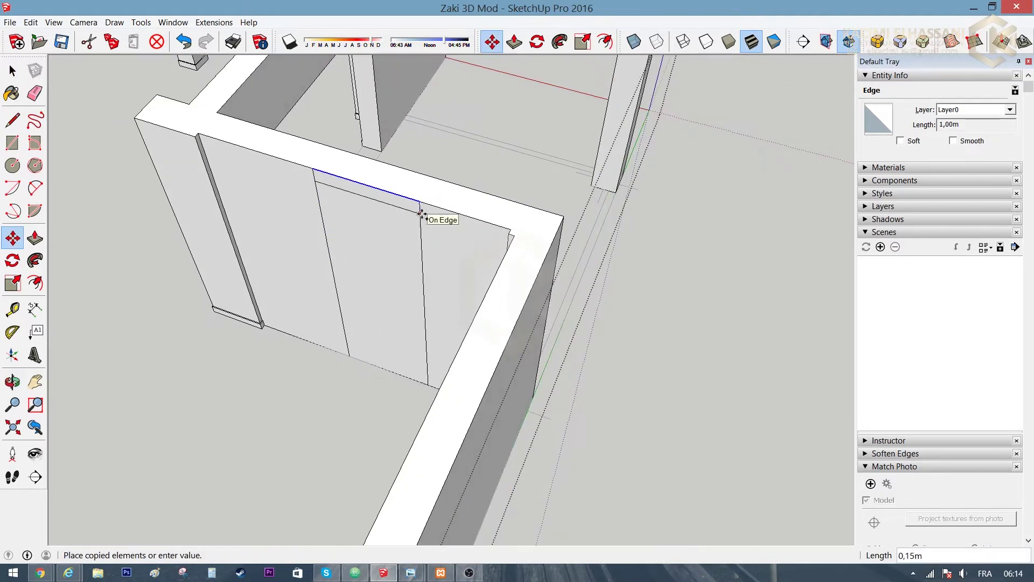
mouse_move(300, 100)
middle_mouse_down()
mouse_move(305, 86)
mouse_move(371, 129)
middle_mouse_up()
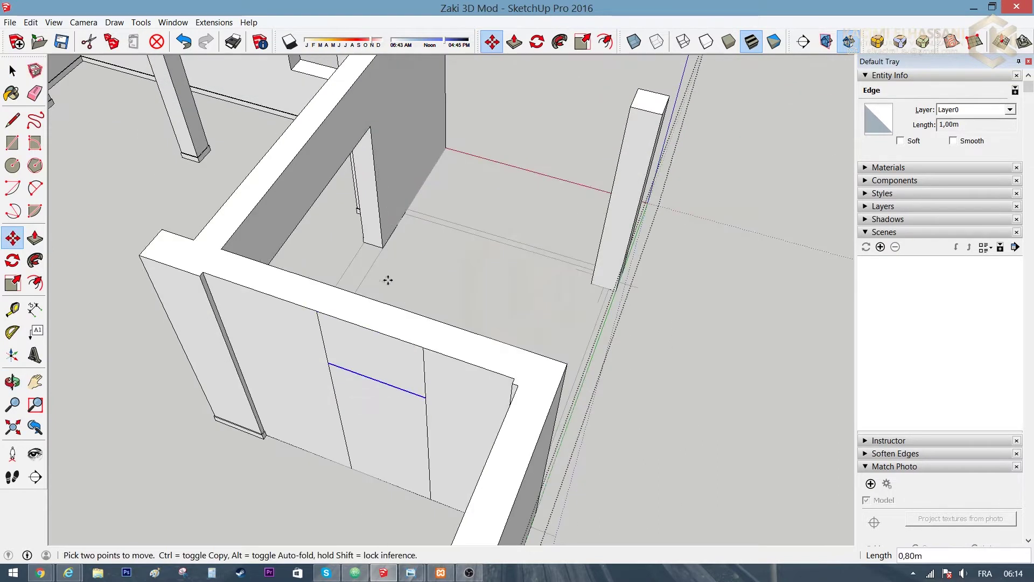
key("e")
left_click(398, 387)
Step: Push the door rectangle through the wall and clear the selection
key("p")
left_click(363, 409)
left_click(396, 401)
mouse_move(397, 402)
middle_mouse_down()
mouse_move(551, 392)
mouse_move(328, 275)
mouse_move(677, 235)
mouse_move(579, 291)
mouse_move(230, 327)
mouse_move(189, 282)
mouse_move(591, 341)
mouse_move(676, 330)
mouse_move(660, 345)
mouse_move(48, 152)
middle_mouse_up()
key("space")
key("space")
scroll(452, 201, "up", 3)
left_click(526, 307)
scroll(600, 157, "up", 3)
scroll(623, 104, "up", 3)
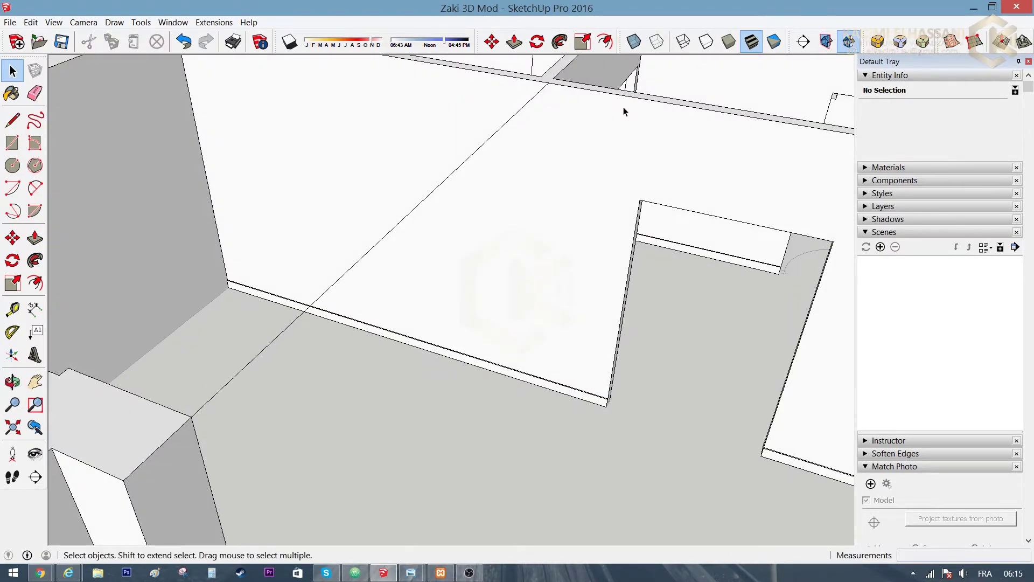
Step: End the previous line on the baseboard edge and orbit to the next wall
left_click(526, 371)
key("space")
scroll(524, 383, "up", 3)
mouse_move(524, 384)
middle_mouse_down()
mouse_move(169, 268)
mouse_move(284, 287)
middle_mouse_up()
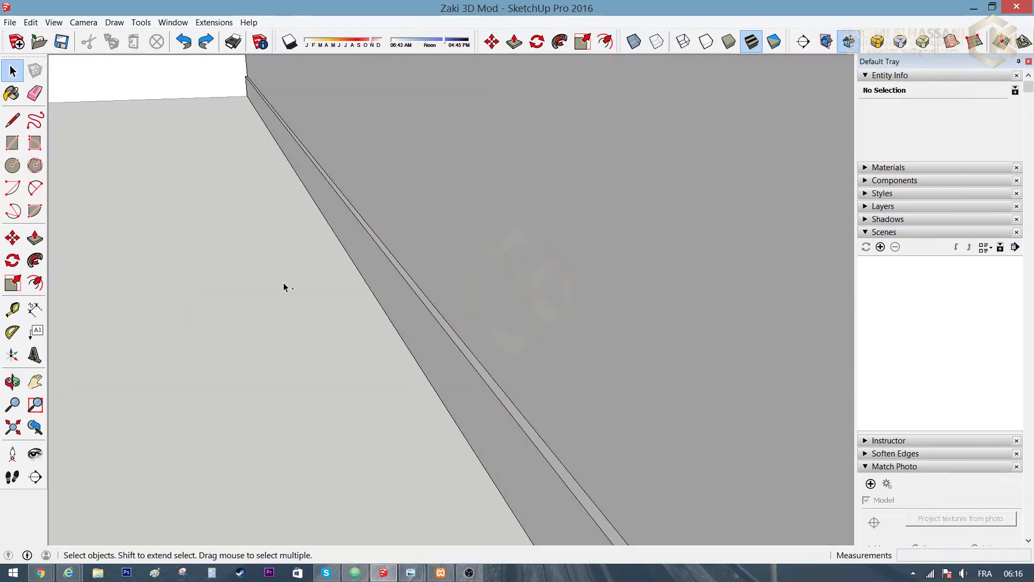
scroll(359, 275, "down", 5)
Step: Draw a vertical line from the wall top down to the baseboard
key("l")
left_click(545, 88)
scroll(527, 323, "up", 3)
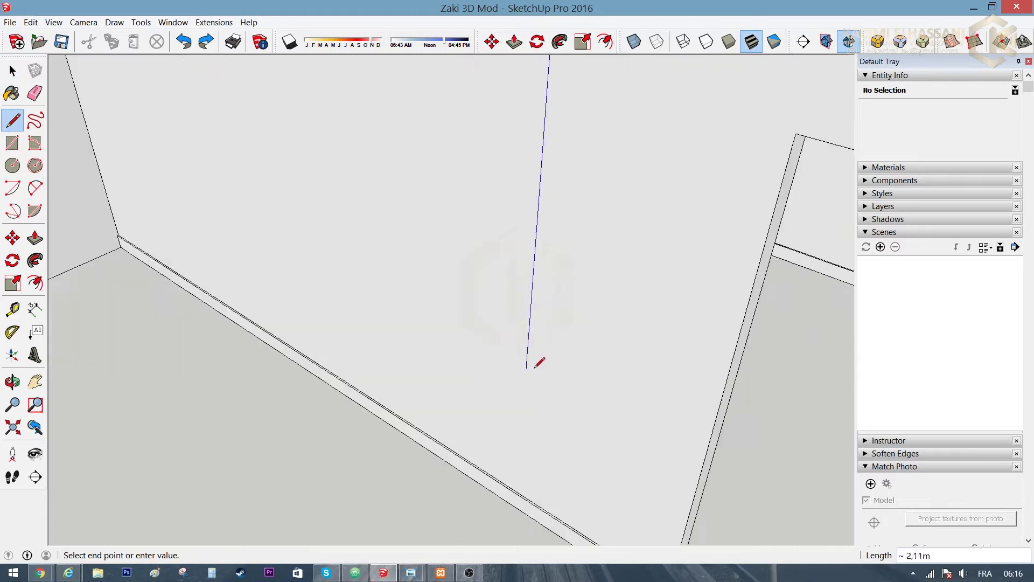
scroll(513, 512, "up", 2)
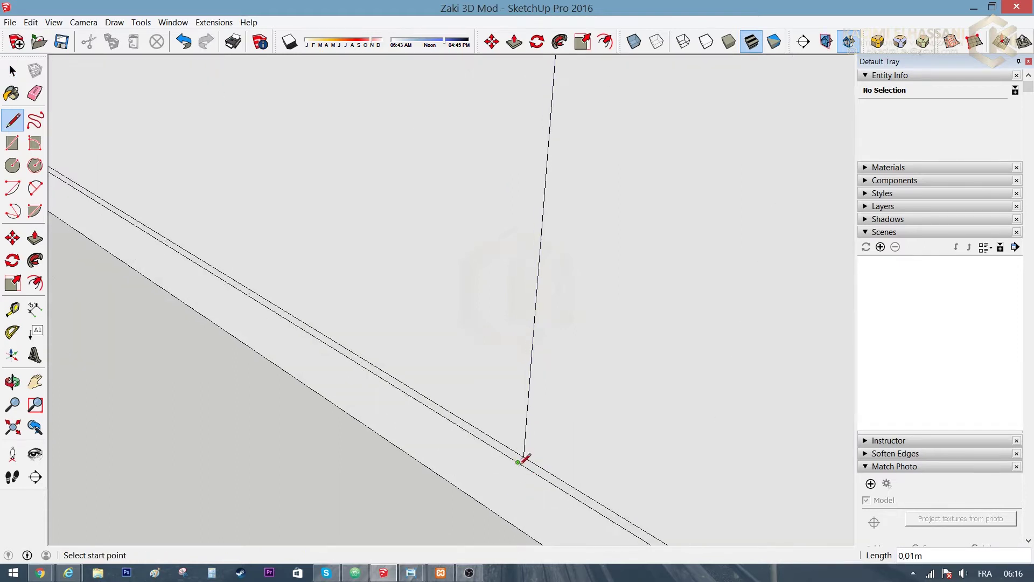
left_click(514, 522)
Step: Orbit out over the house and start pushing the face above the doorway 0,25 m
key("p")
key("e")
mouse_move(480, 397)
middle_mouse_down()
mouse_move(467, 369)
mouse_move(531, 203)
mouse_move(665, 244)
mouse_move(314, 293)
mouse_move(638, 272)
mouse_move(601, 308)
mouse_move(342, 330)
mouse_move(351, 300)
mouse_move(660, 304)
mouse_move(468, 249)
mouse_move(718, 256)
mouse_move(554, 288)
mouse_move(748, 152)
middle_mouse_up()
scroll(531, 203, "down", 3)
scroll(469, 250, "down", 5)
scroll(425, 260, "up", 5)
scroll(397, 196, "up", 3)
left_click(397, 196)
mouse_move(397, 196)
middle_mouse_down()
mouse_move(517, 242)
mouse_move(466, 305)
middle_mouse_up()
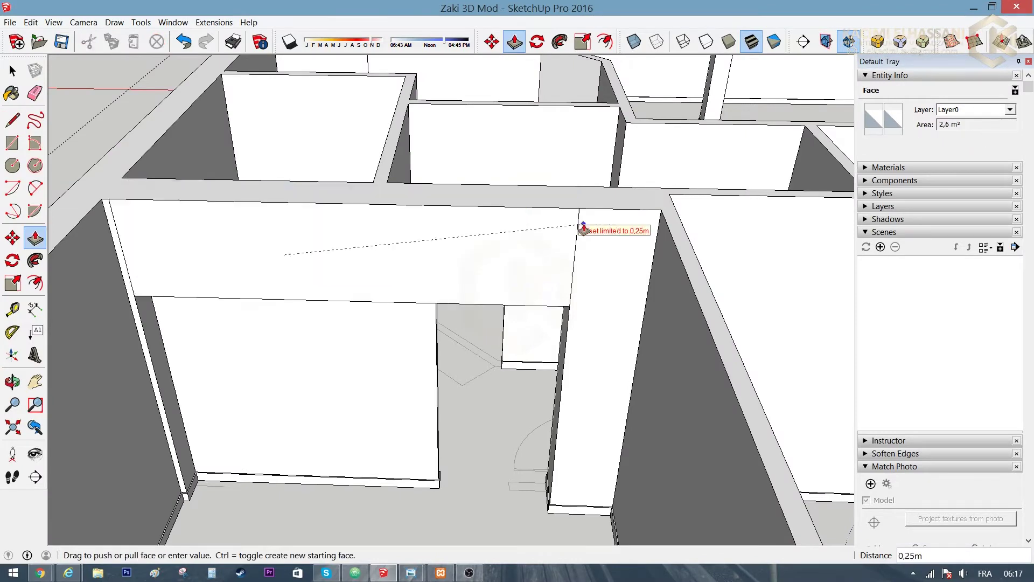
Step: Orbit closer to the next wall corner and switch to the Eraser
mouse_move(554, 240)
middle_mouse_down()
mouse_move(559, 185)
mouse_move(291, 192)
mouse_move(438, 226)
mouse_move(550, 179)
mouse_move(445, 273)
mouse_move(321, 312)
mouse_move(702, 319)
mouse_move(735, 292)
mouse_move(561, 277)
mouse_move(532, 289)
mouse_move(560, 296)
mouse_move(393, 282)
mouse_move(596, 199)
mouse_move(370, 261)
mouse_move(270, 215)
mouse_move(423, 241)
mouse_move(399, 245)
mouse_move(554, 288)
mouse_move(583, 399)
mouse_move(549, 258)
mouse_move(560, 207)
mouse_move(619, 307)
mouse_move(559, 281)
mouse_move(667, 300)
mouse_move(533, 312)
mouse_move(686, 312)
mouse_move(496, 353)
mouse_move(367, 180)
middle_mouse_up()
key("e")
Step: Push the wall-top face and commit the distance
scroll(368, 181, "up", 2)
scroll(512, 154, "up", 2)
scroll(395, 229, "up", 2)
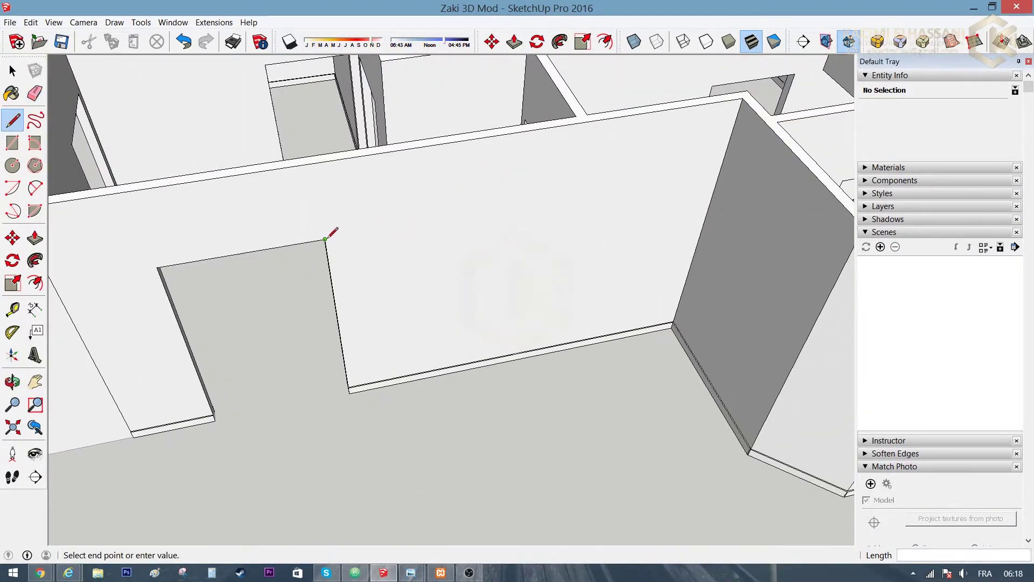
middle_click_drag(727, 160, 416, 249)
key("p")
left_click(550, 192)
mouse_move(573, 187)
middle_mouse_down()
mouse_move(517, 172)
mouse_move(785, 231)
mouse_move(206, 131)
mouse_move(392, 174)
mouse_move(382, 314)
mouse_move(820, 360)
mouse_move(302, 280)
middle_mouse_up()
key("Return")
Step: Split the wall end with a line and push its lower face out as baseboard
key("l")
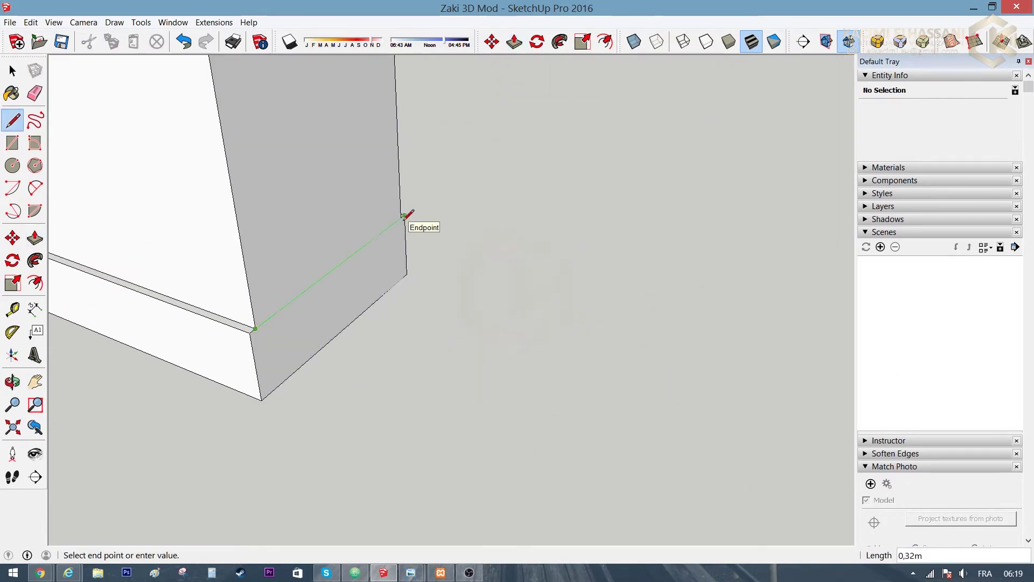
left_click(404, 215)
key("p")
left_click(376, 257)
left_click(334, 302)
key("e")
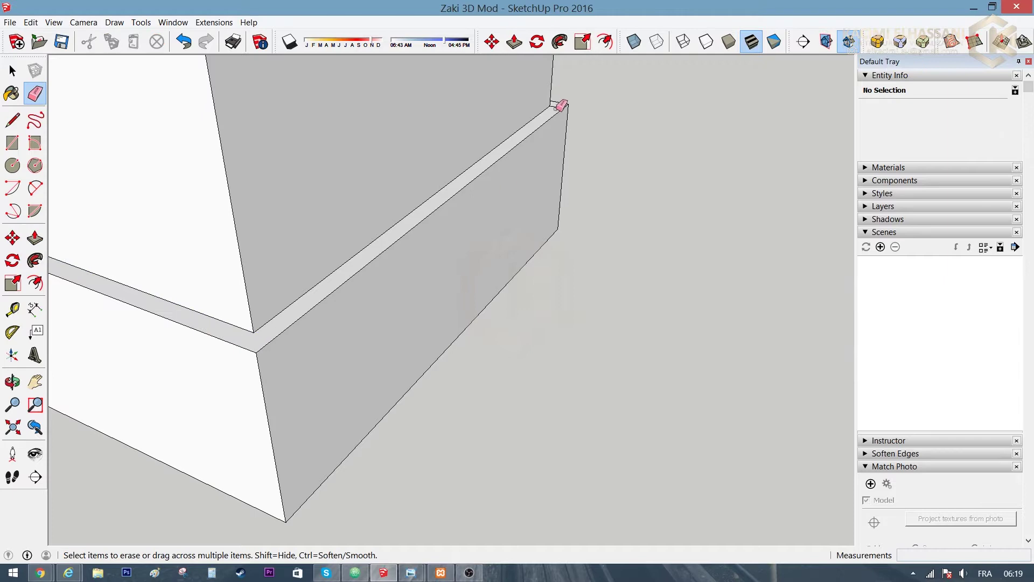
Step: Erase the leftover edges at the wall corner
scroll(561, 105, "down", 3)
mouse_move(533, 148)
middle_mouse_down()
mouse_move(669, 300)
mouse_move(596, 332)
mouse_move(568, 296)
middle_mouse_up()
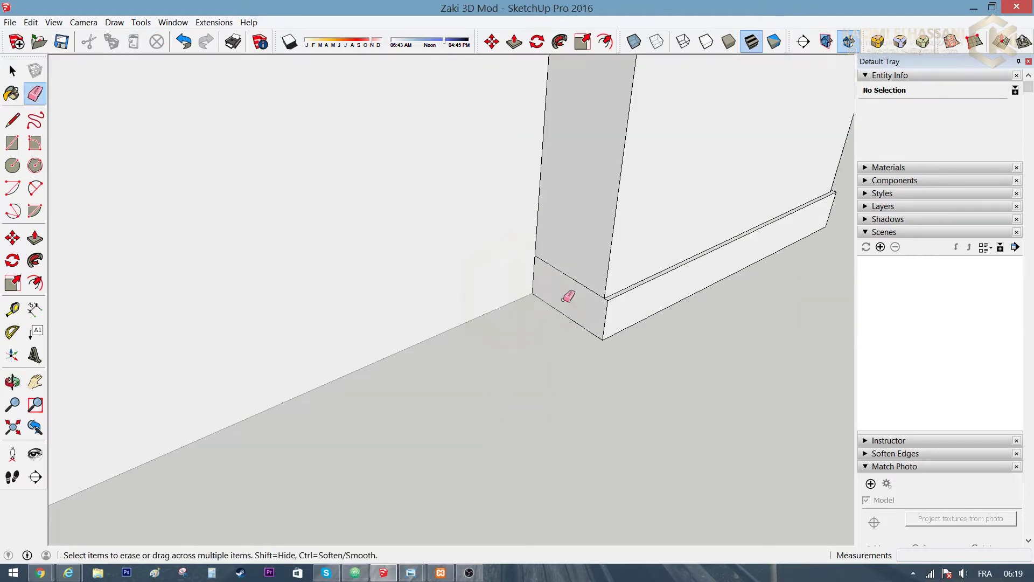
key("p")
left_click(565, 297)
left_click(587, 312)
key("e")
Step: Start a horizontal line across the angled corner wall panels
scroll(732, 240, "down", 3)
mouse_move(629, 268)
middle_mouse_down()
mouse_move(732, 240)
mouse_move(162, 184)
mouse_move(531, 233)
mouse_move(545, 256)
middle_mouse_up()
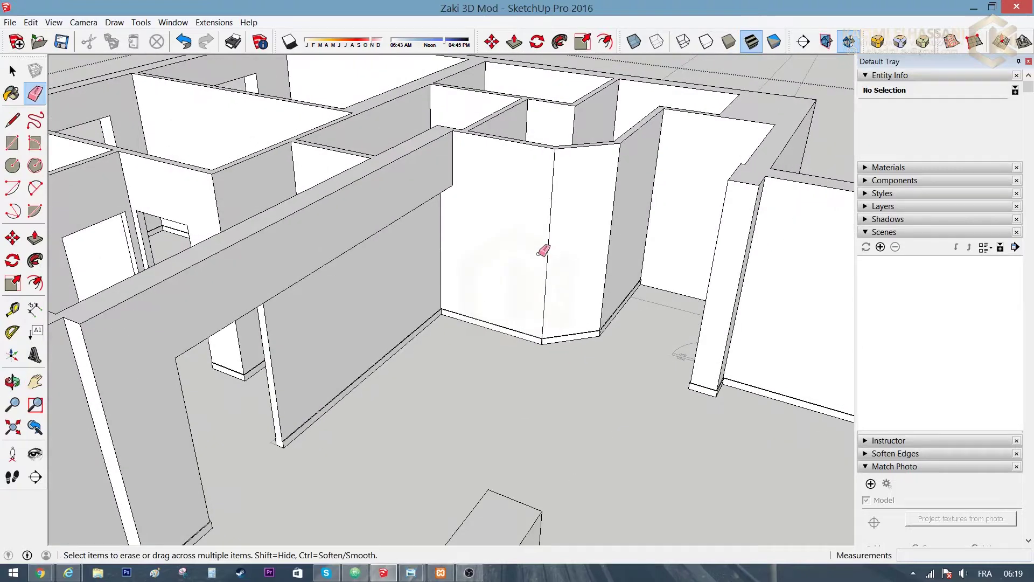
key("l")
left_click(547, 248)
mouse_move(723, 226)
middle_mouse_down()
mouse_move(646, 289)
mouse_move(545, 250)
mouse_move(793, 263)
mouse_move(611, 184)
mouse_move(591, 256)
mouse_move(607, 155)
mouse_move(473, 131)
mouse_move(601, 213)
mouse_move(468, 275)
mouse_move(464, 247)
mouse_move(813, 356)
mouse_move(652, 201)
middle_mouse_up()
key("e")
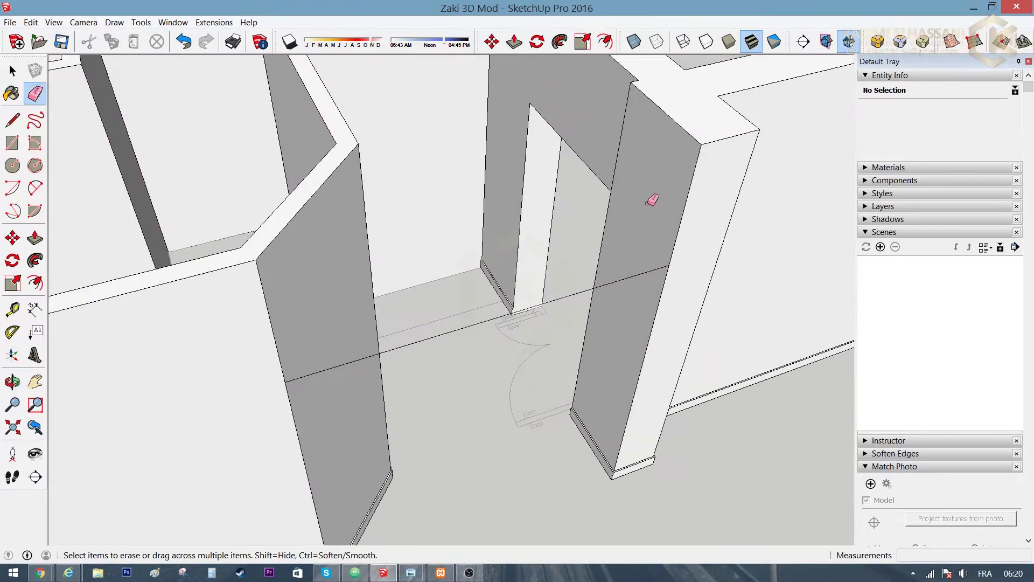
Step: Draw the lintel panel edges between the two wall ends over the doorway
key("l")
left_click(668, 265)
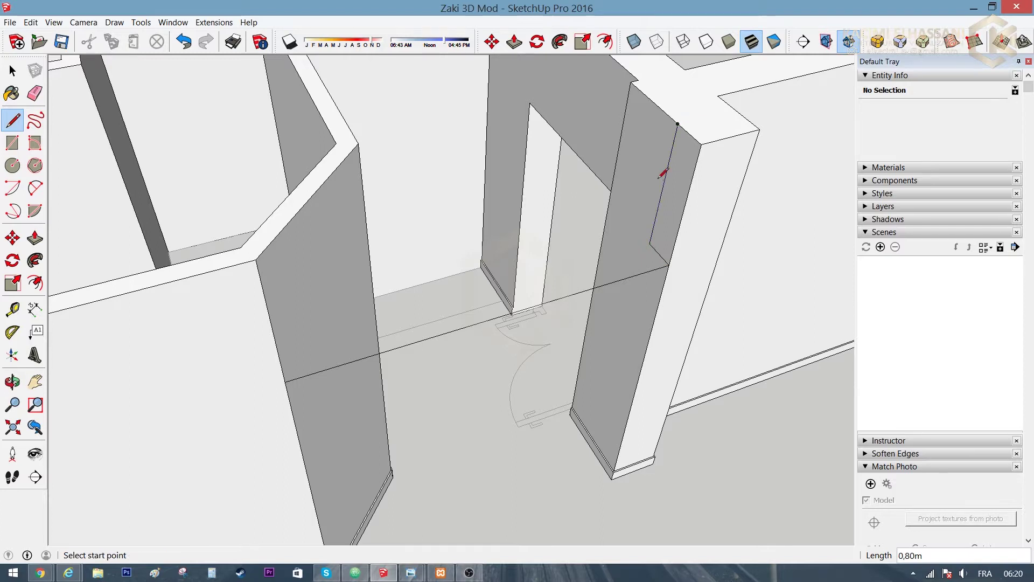
key("p")
key("l")
left_click(314, 342)
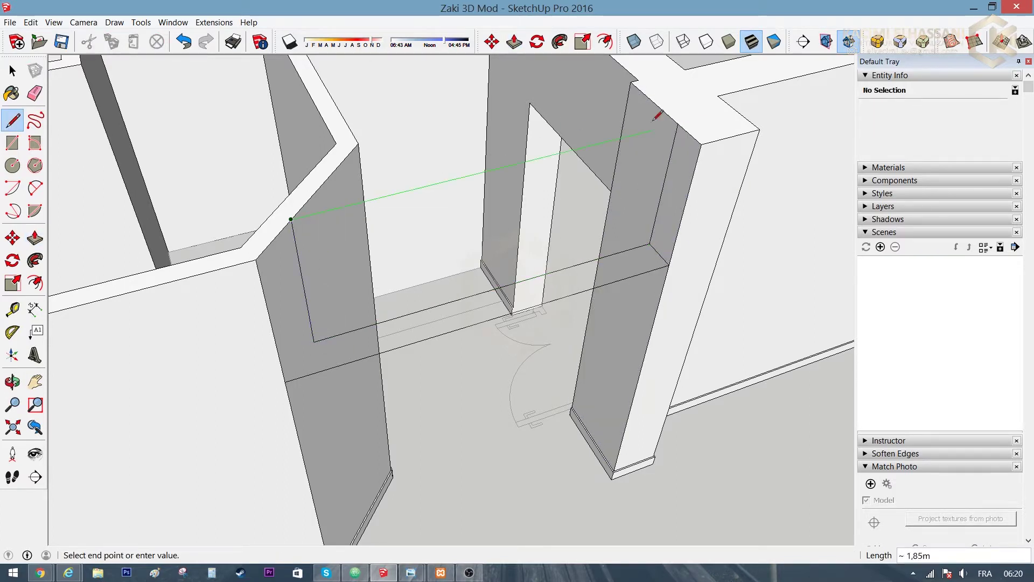
left_click(677, 124)
key("space")
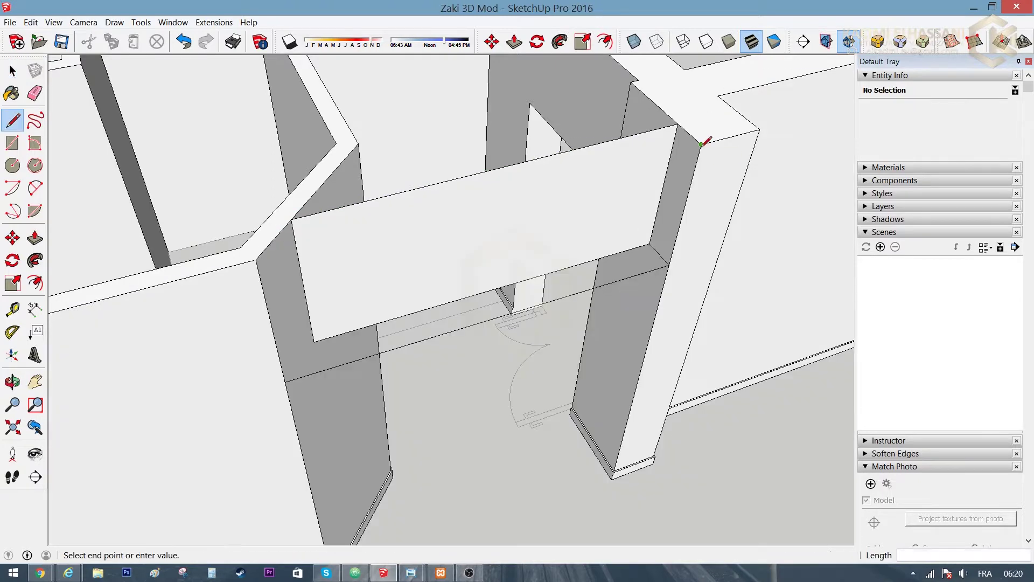
Step: Inspect behind the new panel, undoing an accidental erase of the opening's vertical edge
left_click(256, 258)
key("space")
middle_click_drag(520, 315, 355, 262)
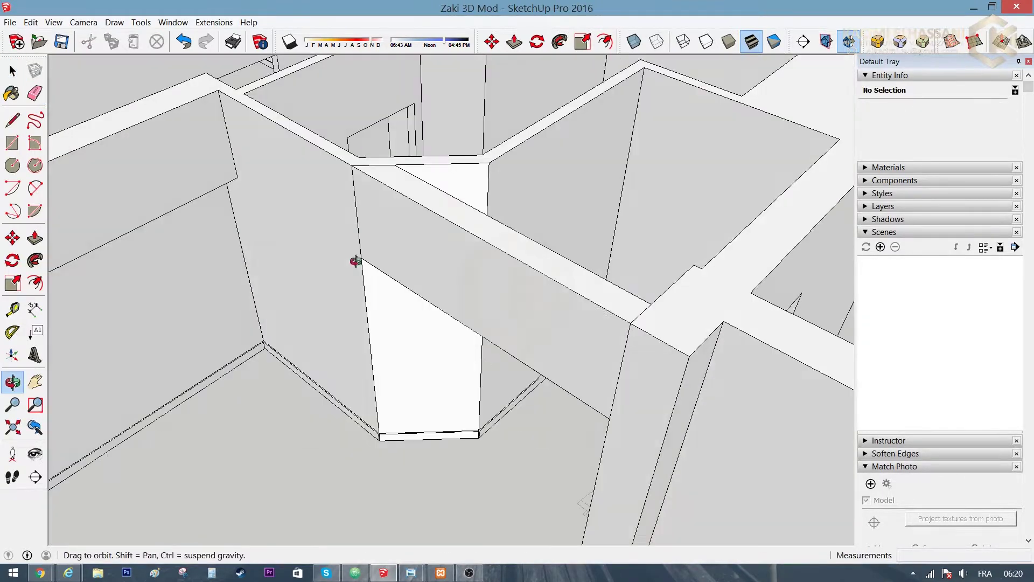
left_click(624, 347)
key("ctrl+z")
middle_click_drag(577, 258, 319, 125)
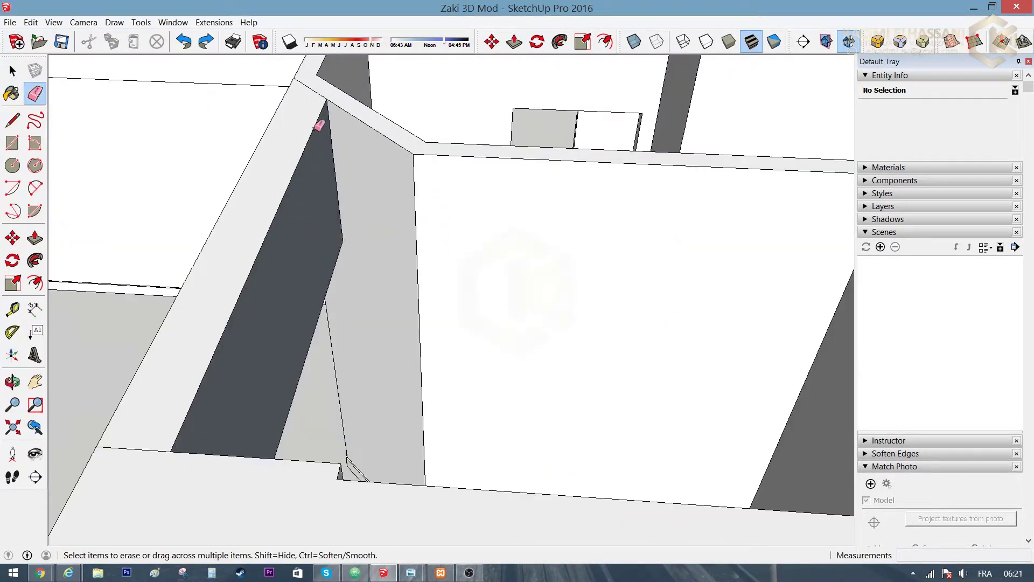
middle_click_drag(350, 235, 224, 350)
key("space")
left_click(441, 380)
mouse_move(441, 381)
middle_mouse_down()
mouse_move(408, 353)
mouse_move(354, 120)
middle_mouse_up()
key("e")
mouse_move(330, 159)
middle_mouse_down()
mouse_move(286, 167)
mouse_move(289, 189)
mouse_move(400, 205)
mouse_move(265, 455)
middle_mouse_up()
Step: Reverse the blue-grey panel face so its front faces outward
key("l")
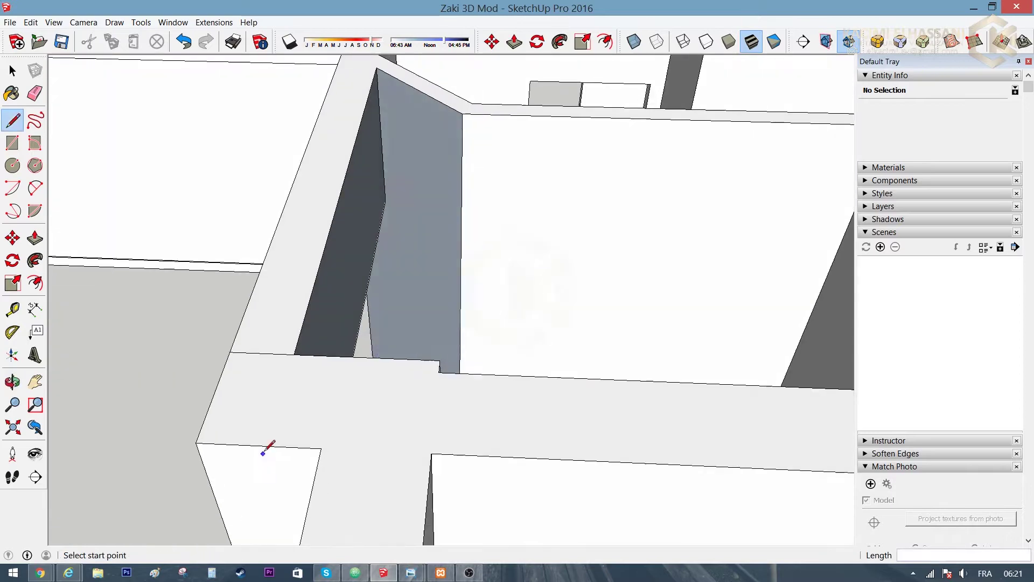
key("space")
right_click(417, 209)
left_click(469, 326)
mouse_move(468, 327)
middle_mouse_down()
mouse_move(688, 290)
mouse_move(657, 316)
mouse_move(612, 231)
mouse_move(716, 228)
mouse_move(517, 358)
mouse_move(316, 311)
mouse_move(510, 298)
mouse_move(665, 312)
middle_mouse_up()
key("e")
scroll(589, 281, "up", 3)
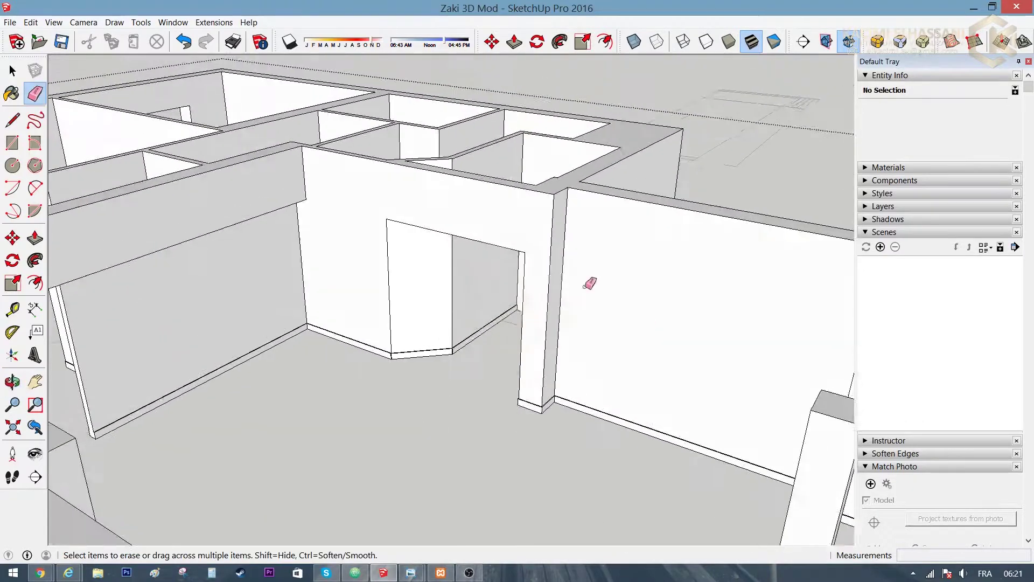
Step: Push the doorway lintel's underside upward
scroll(439, 162, "up", 5)
middle_click_drag(438, 162, 407, 203)
key("p")
left_click_drag(407, 203, 429, 177)
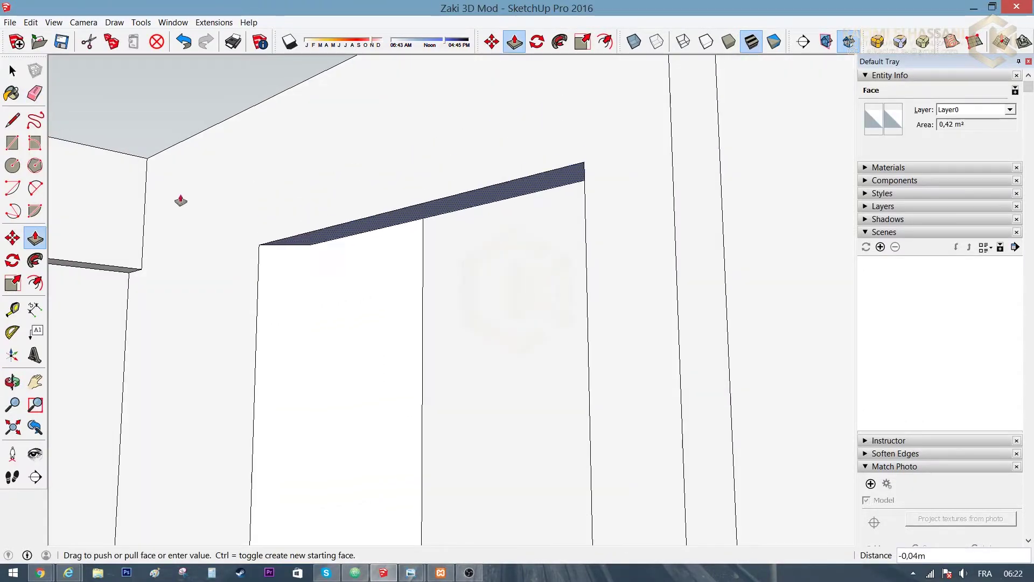
scroll(144, 218, "down", 5)
mouse_move(312, 288)
middle_mouse_down()
mouse_move(726, 276)
mouse_move(481, 257)
mouse_move(406, 237)
mouse_move(388, 247)
middle_mouse_up()
Step: Select the back wall panel's top edge to shape the beam and recess
key("space")
left_click(360, 164)
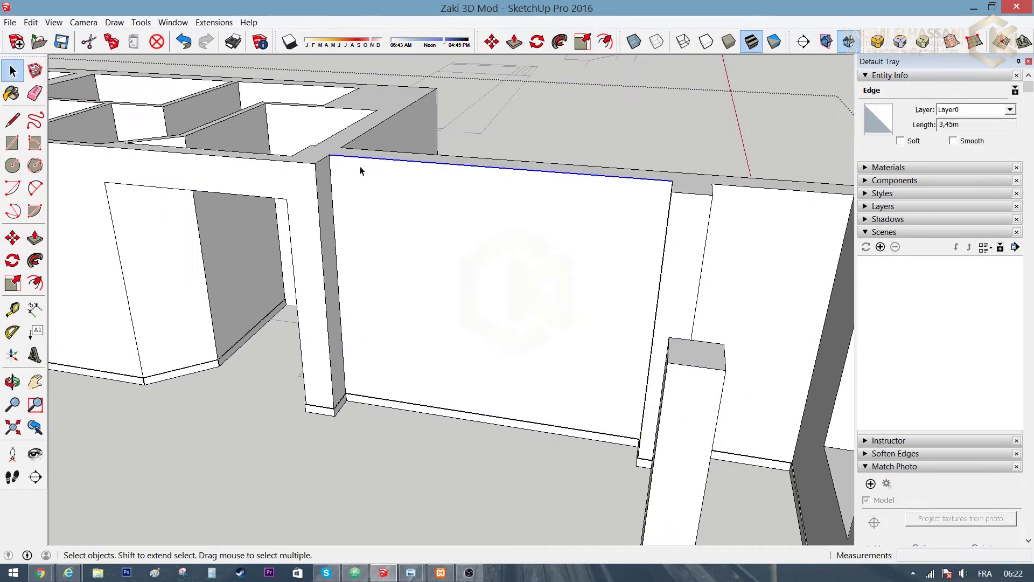
key("p")
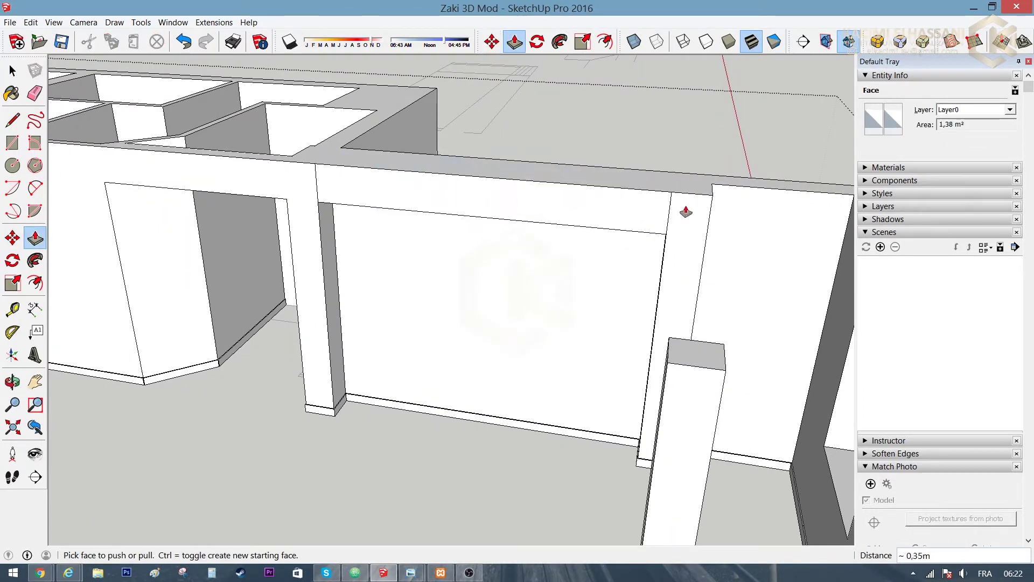
key("e")
key("o")
mouse_move(441, 194)
left_mouse_down()
mouse_move(482, 192)
mouse_move(635, 236)
mouse_move(517, 261)
left_mouse_up()
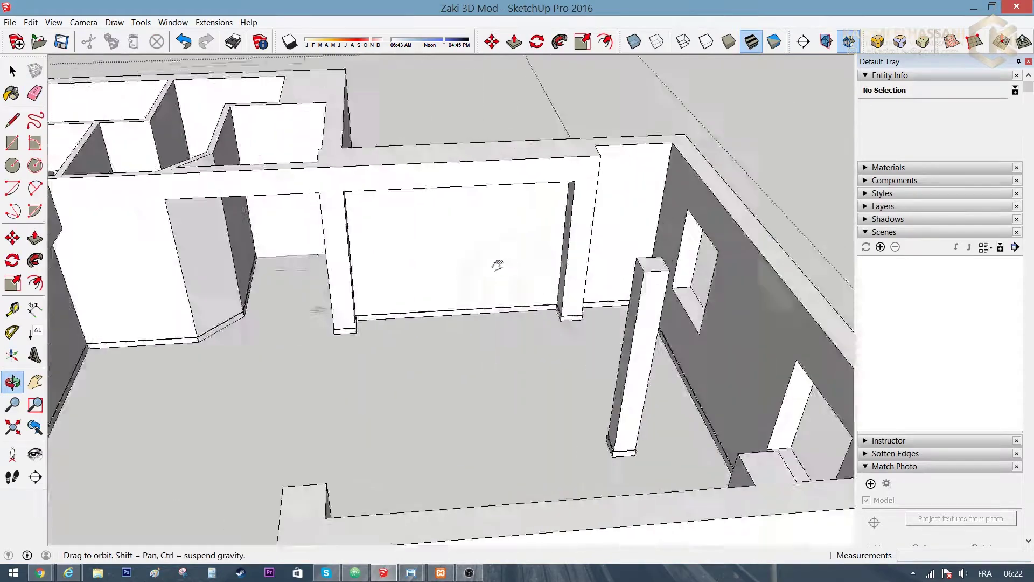
Step: Erase stray edges and orbit around the room to review the recessed wall
key("e")
mouse_move(556, 260)
middle_mouse_down()
mouse_move(554, 279)
mouse_move(646, 271)
mouse_move(522, 233)
mouse_move(586, 253)
middle_mouse_up()
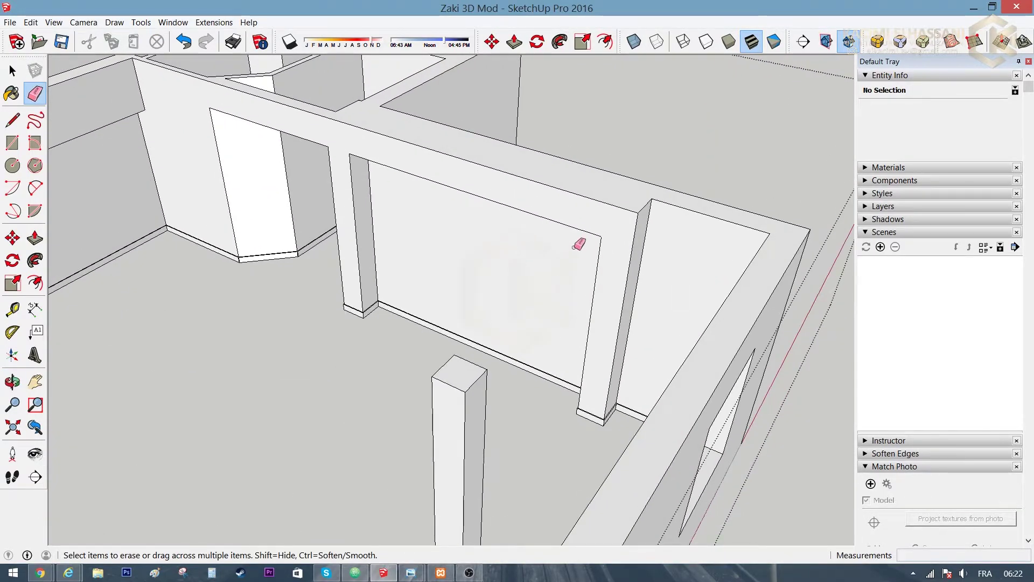
mouse_move(473, 262)
middle_mouse_down()
mouse_move(682, 289)
mouse_move(312, 291)
mouse_move(343, 276)
mouse_move(658, 237)
mouse_move(621, 221)
mouse_move(668, 220)
middle_mouse_up()
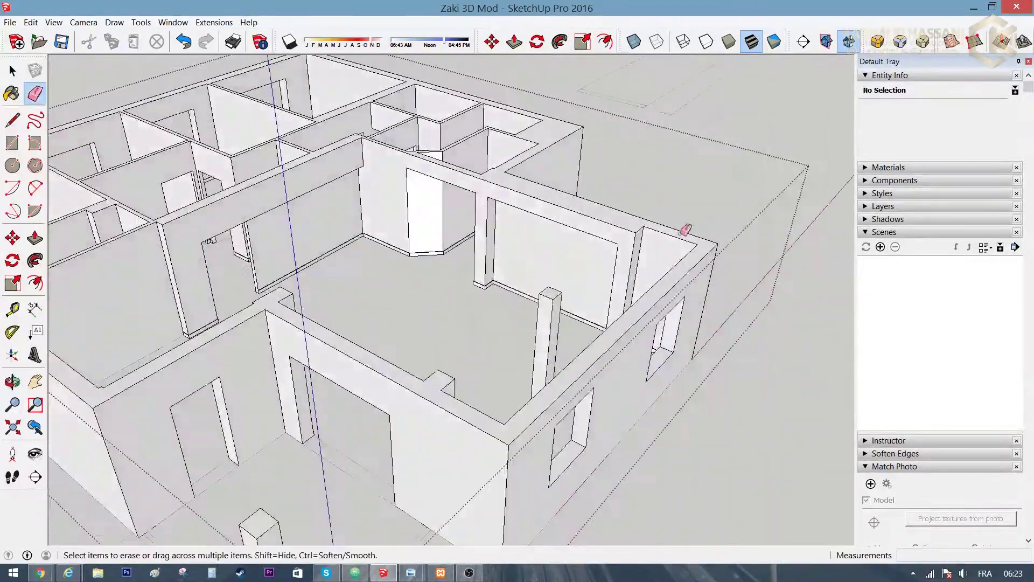
scroll(668, 220, "up", 5)
mouse_move(730, 265)
middle_mouse_down()
mouse_move(630, 273)
mouse_move(763, 259)
mouse_move(711, 259)
middle_mouse_up()
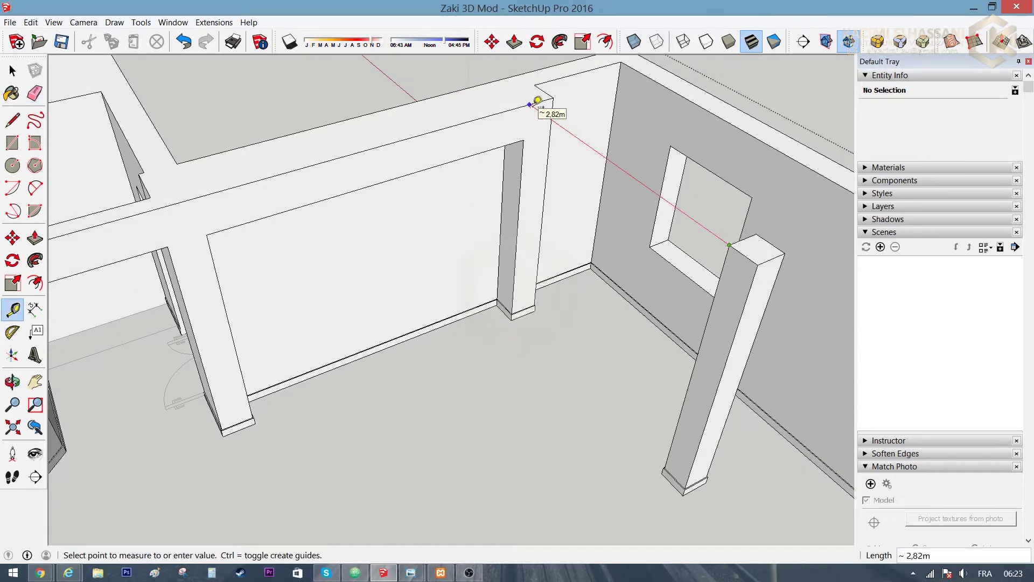
scroll(509, 157, "down", 5)
mouse_move(509, 157)
middle_mouse_down()
mouse_move(628, 259)
mouse_move(362, 247)
mouse_move(222, 263)
mouse_move(595, 240)
middle_mouse_up()
scroll(222, 264, "up", 4)
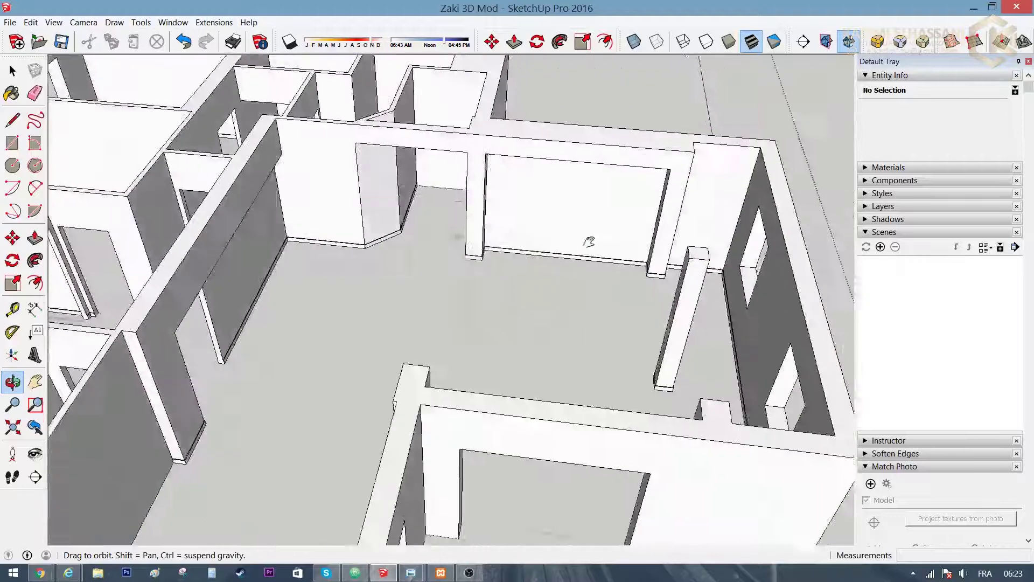
Step: Push the baseboard faces out along the foot of the wall
scroll(463, 275, "up", 5)
key("t")
middle_click_drag(463, 275, 558, 254)
key("p")
left_click(359, 269)
left_click(377, 341)
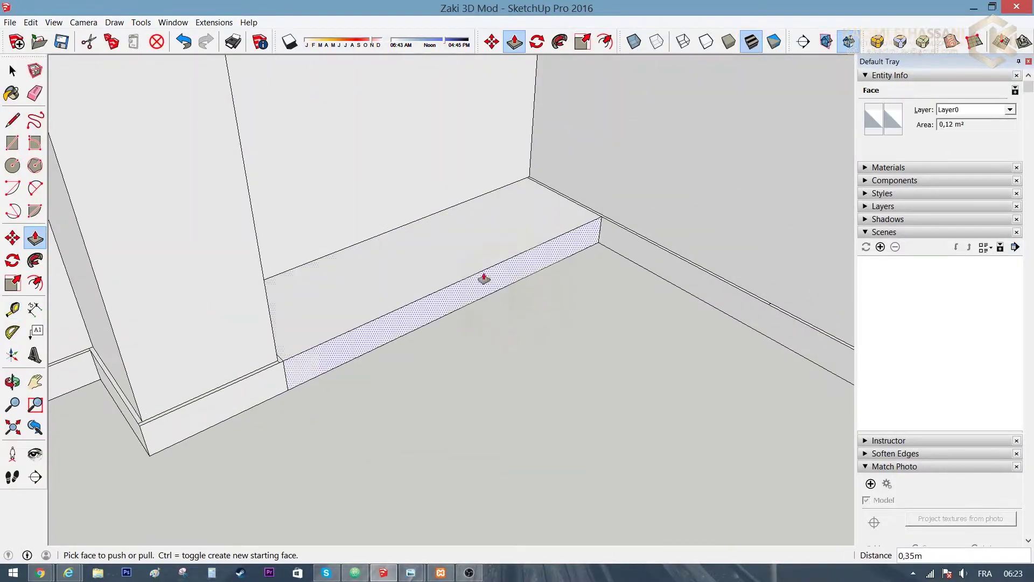
scroll(280, 268, "up", 5)
left_click(326, 177)
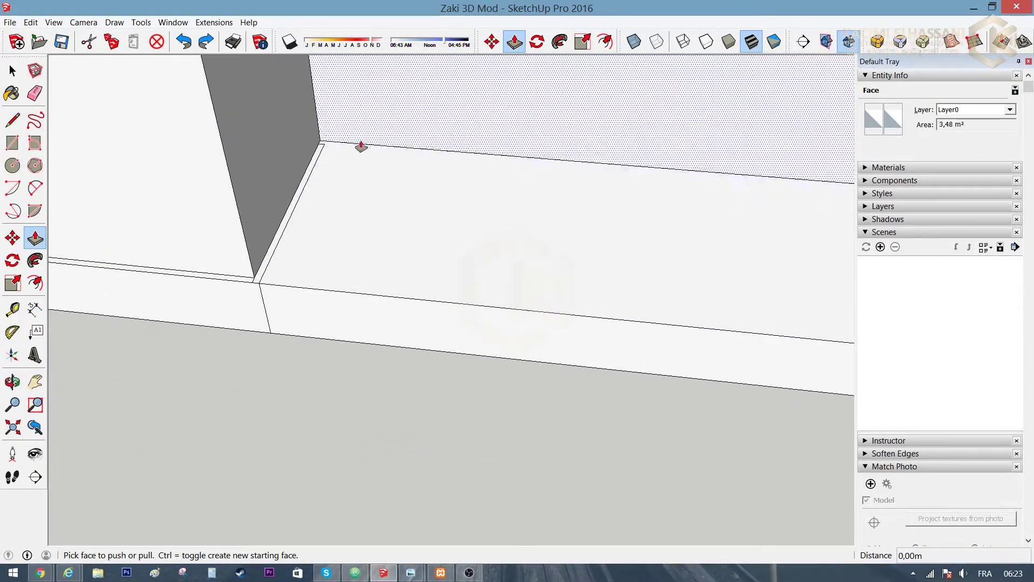
Step: Erase leftover edges and wrap the baseboard around the column with a 0,35 m push
key("e")
mouse_move(328, 140)
middle_mouse_down()
mouse_move(441, 205)
mouse_move(719, 192)
middle_mouse_up()
scroll(673, 221, "up", 3)
scroll(335, 363, "up", 2)
mouse_move(335, 363)
middle_mouse_down()
mouse_move(512, 323)
mouse_move(424, 385)
mouse_move(649, 224)
mouse_move(407, 281)
mouse_move(527, 365)
mouse_move(425, 178)
middle_mouse_up()
key("p")
left_click(409, 286)
left_click(260, 295)
Step: Draw an edge across the column face and copy it 0,38 m lower as a shelf line
key("l")
left_click(414, 162)
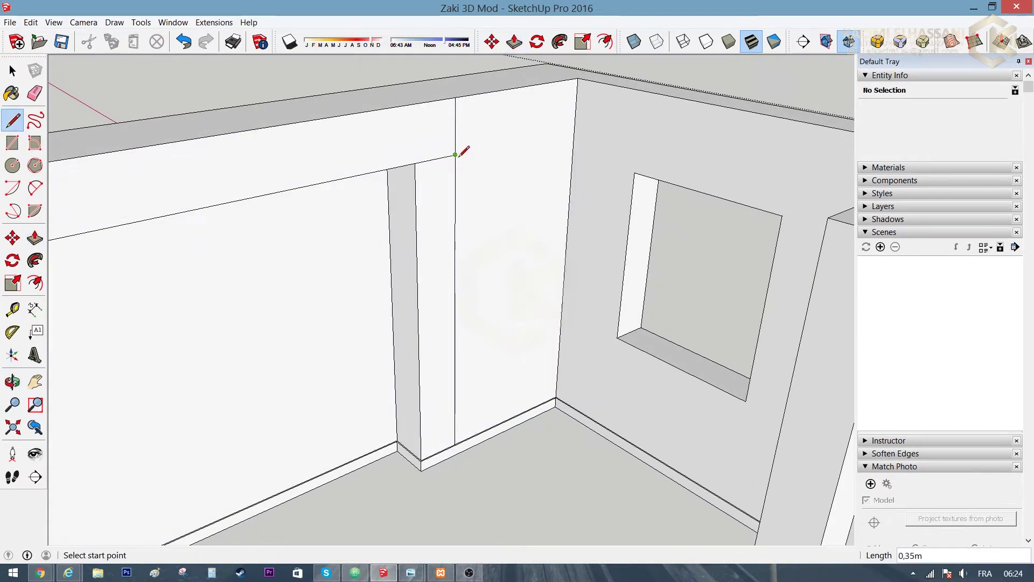
mouse_move(560, 150)
middle_mouse_down()
mouse_move(487, 178)
mouse_move(404, 162)
middle_mouse_up()
key("space")
left_click(460, 156)
key("m")
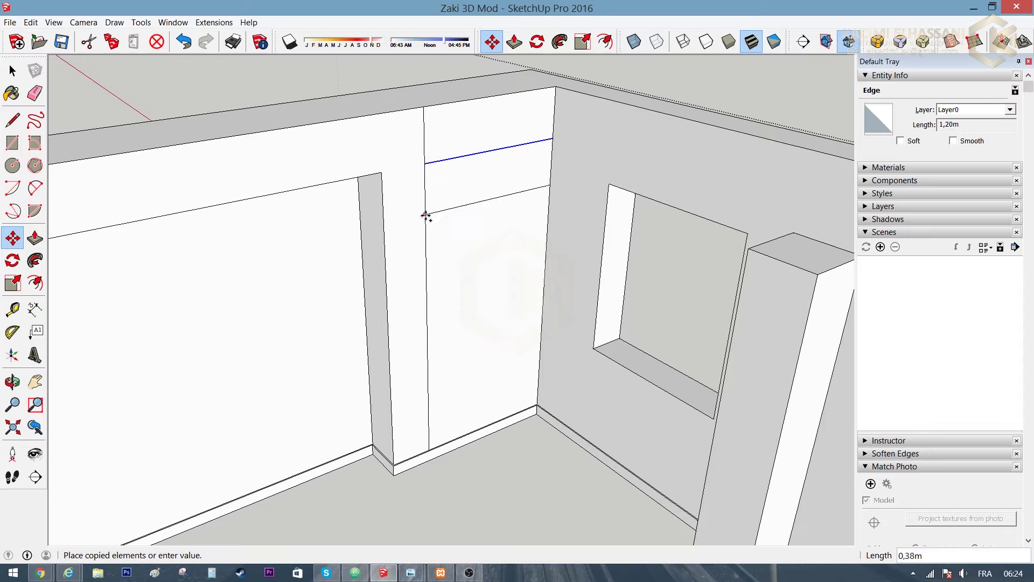
left_click(425, 217)
key("space")
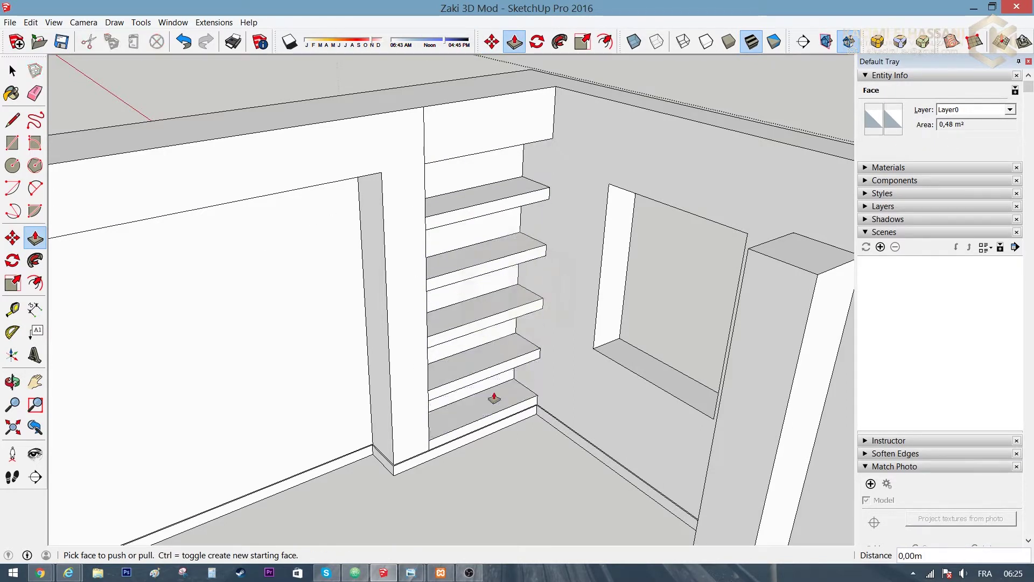
Step: Erase the leftover edge beside the shelves and check the shaded shelf face
middle_click_drag(494, 398, 464, 272)
left_click(427, 150)
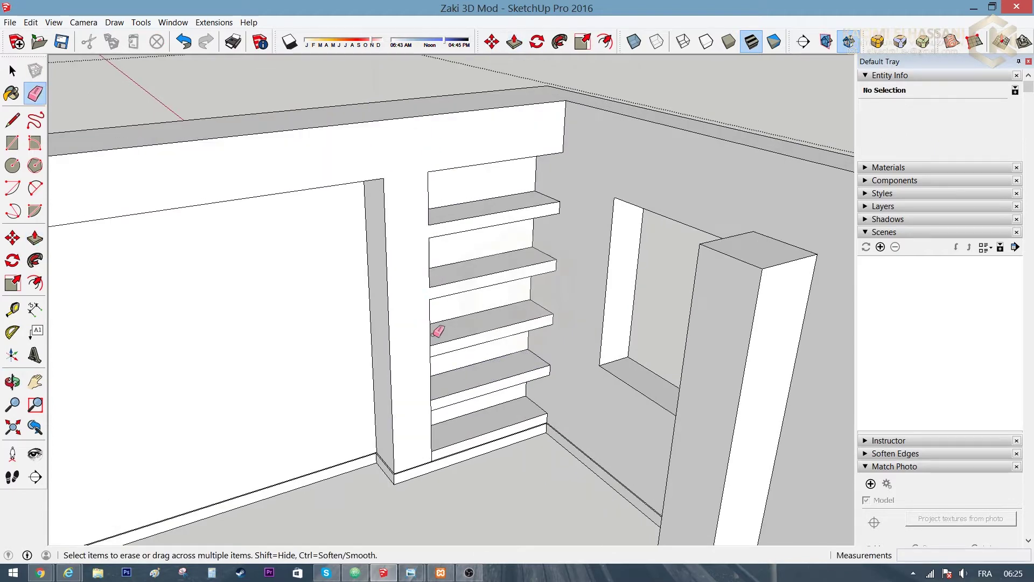
mouse_move(434, 446)
middle_mouse_down()
mouse_move(397, 347)
mouse_move(640, 270)
mouse_move(596, 353)
mouse_move(623, 346)
mouse_move(526, 374)
mouse_move(713, 354)
mouse_move(309, 256)
mouse_move(415, 201)
mouse_move(512, 228)
mouse_move(533, 206)
mouse_move(462, 337)
middle_mouse_up()
right_click(461, 338)
mouse_move(481, 430)
middle_mouse_down()
mouse_move(404, 369)
mouse_move(376, 411)
mouse_move(679, 345)
mouse_move(710, 374)
mouse_move(305, 452)
mouse_move(369, 431)
mouse_move(400, 487)
middle_mouse_up()
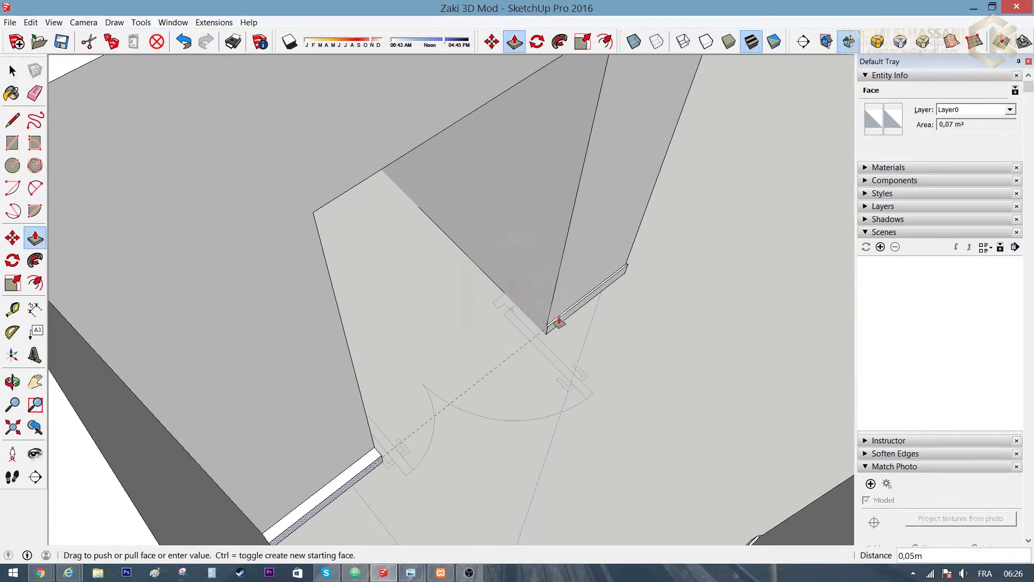
mouse_move(470, 307)
middle_mouse_down()
mouse_move(554, 242)
mouse_move(496, 208)
mouse_move(203, 224)
mouse_move(396, 299)
mouse_move(134, 309)
mouse_move(464, 409)
mouse_move(688, 342)
mouse_move(594, 227)
mouse_move(266, 208)
mouse_move(92, 327)
mouse_move(556, 360)
mouse_move(651, 315)
mouse_move(489, 330)
mouse_move(743, 373)
mouse_move(460, 318)
middle_mouse_up()
Step: Orbit out to a wide view of the rooms and select an edge at a wall end
key("e")
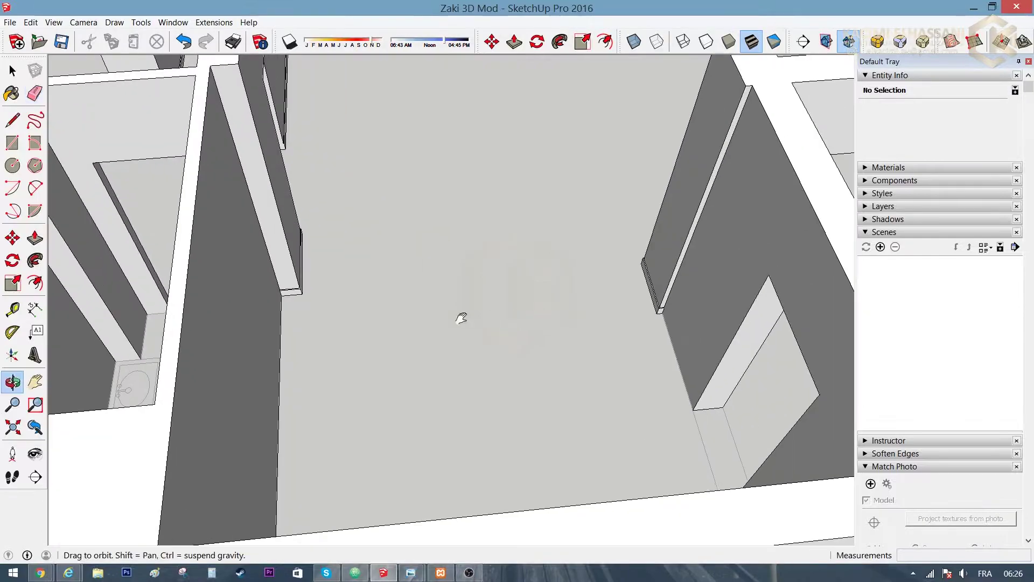
mouse_move(662, 233)
middle_mouse_down()
mouse_move(593, 242)
mouse_move(718, 429)
mouse_move(595, 306)
mouse_move(584, 333)
mouse_move(717, 208)
mouse_move(303, 179)
mouse_move(219, 207)
mouse_move(619, 260)
middle_mouse_up()
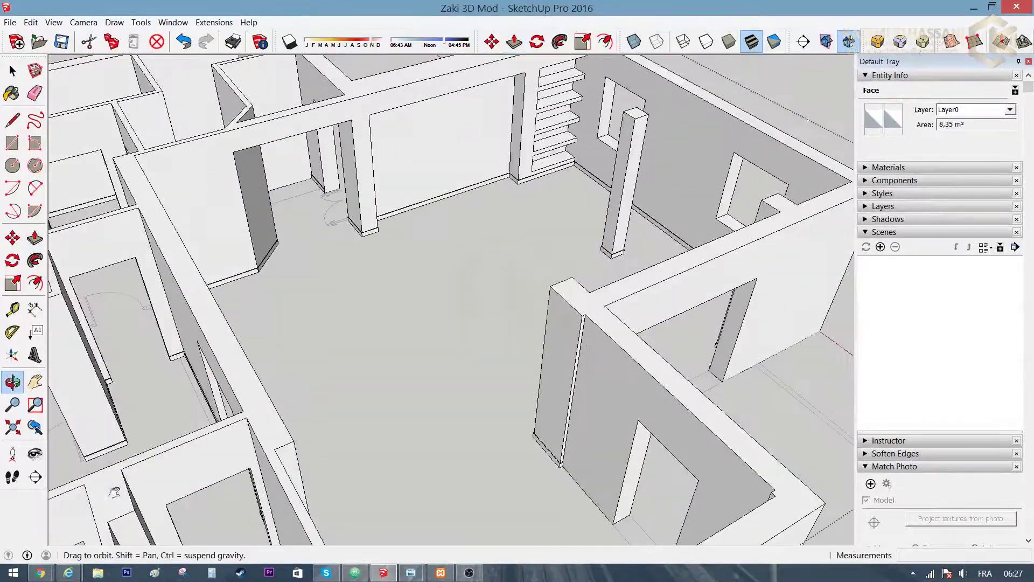
key("space")
scroll(619, 260, "up", 3)
left_click(619, 260)
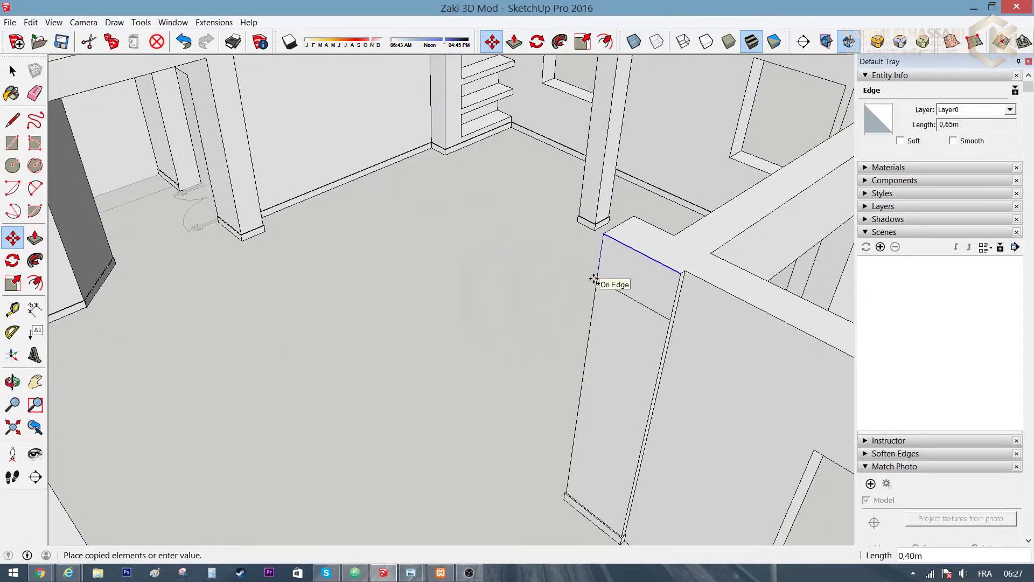
Step: Raise the column face beside the doorway to 3,45 m
scroll(621, 280, "down", 3)
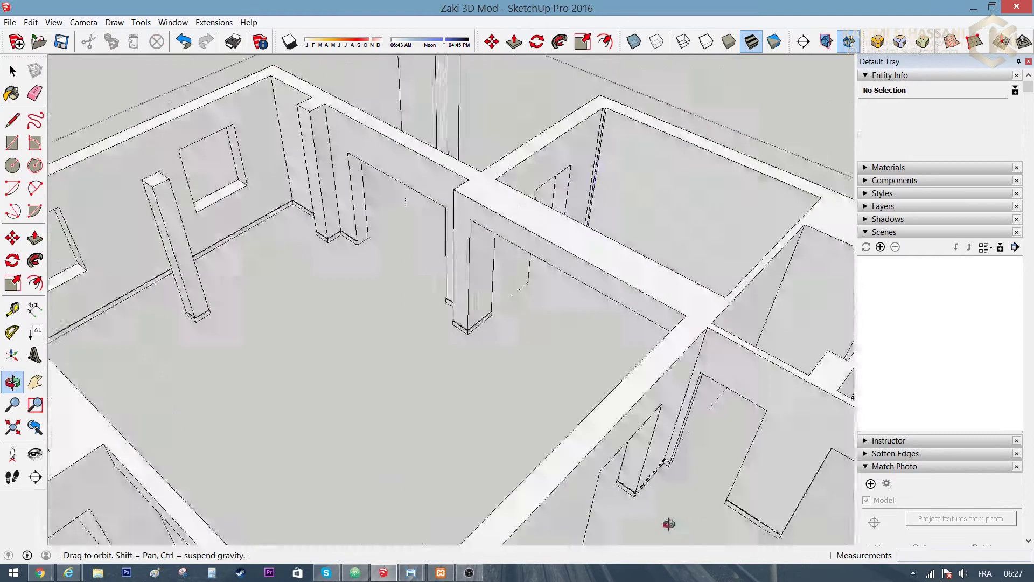
middle_click_drag(285, 428, 697, 307)
scroll(648, 167, "up", 3)
key("space")
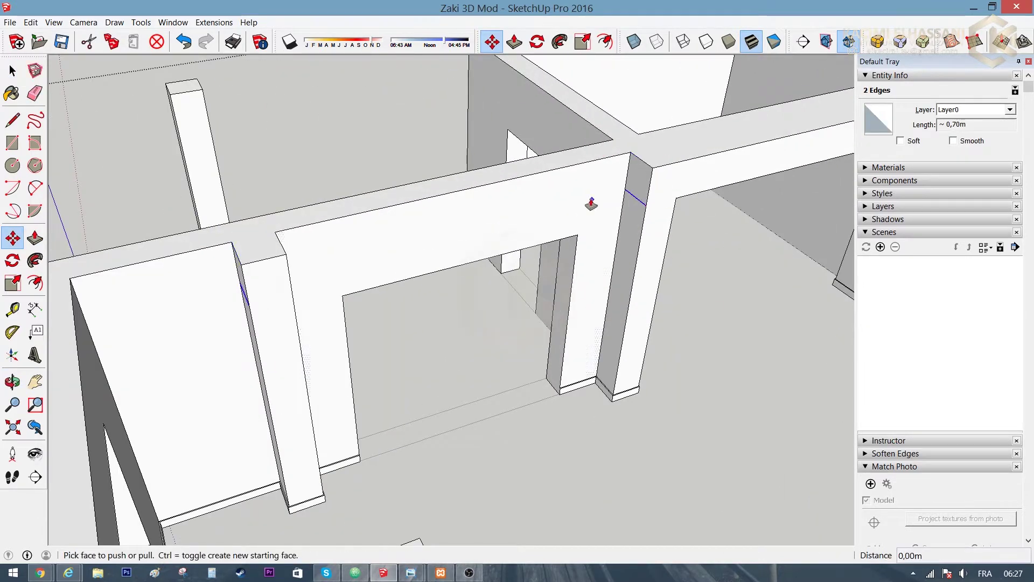
left_click(281, 261)
middle_click_drag(281, 261, 382, 268)
scroll(382, 267, "up", 2)
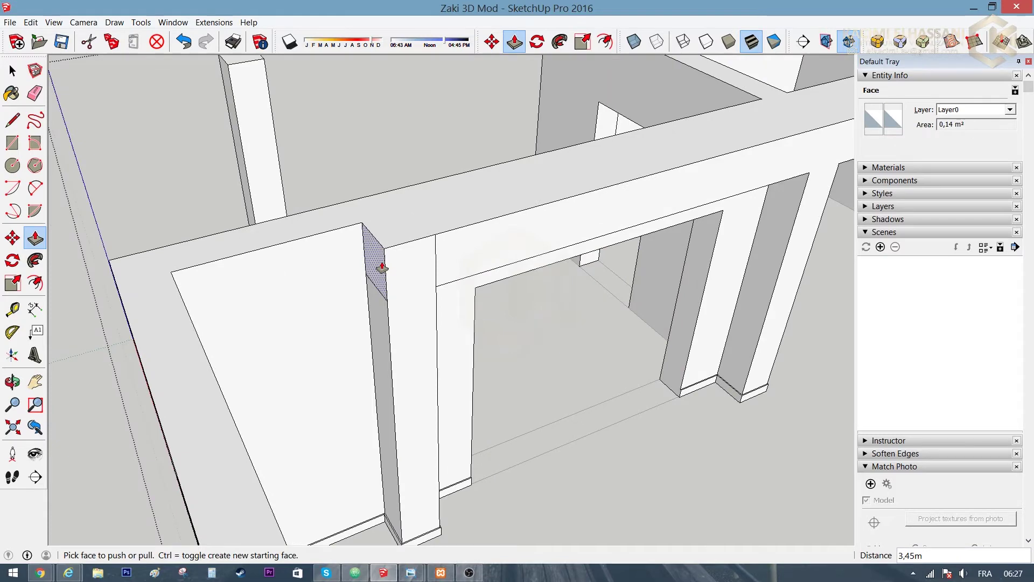
Step: Copy a 1,20 m wall-end edge four times at 0,40 m spacing as shelf lines
left_click(371, 272)
mouse_move(148, 265)
middle_mouse_down()
mouse_move(489, 352)
mouse_move(588, 185)
middle_mouse_up()
scroll(535, 237, "up", 3)
middle_click_drag(535, 238, 485, 253)
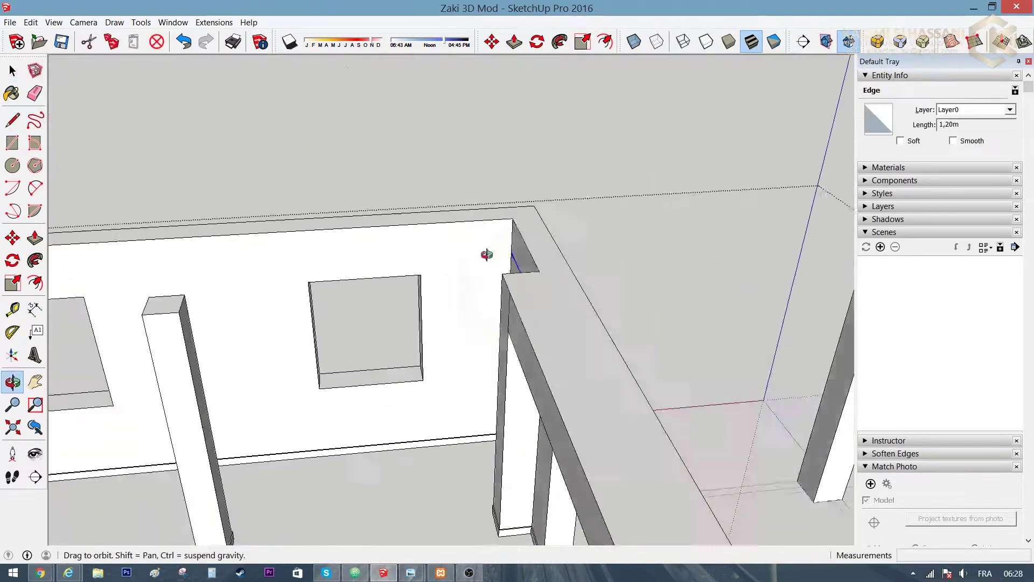
key("space")
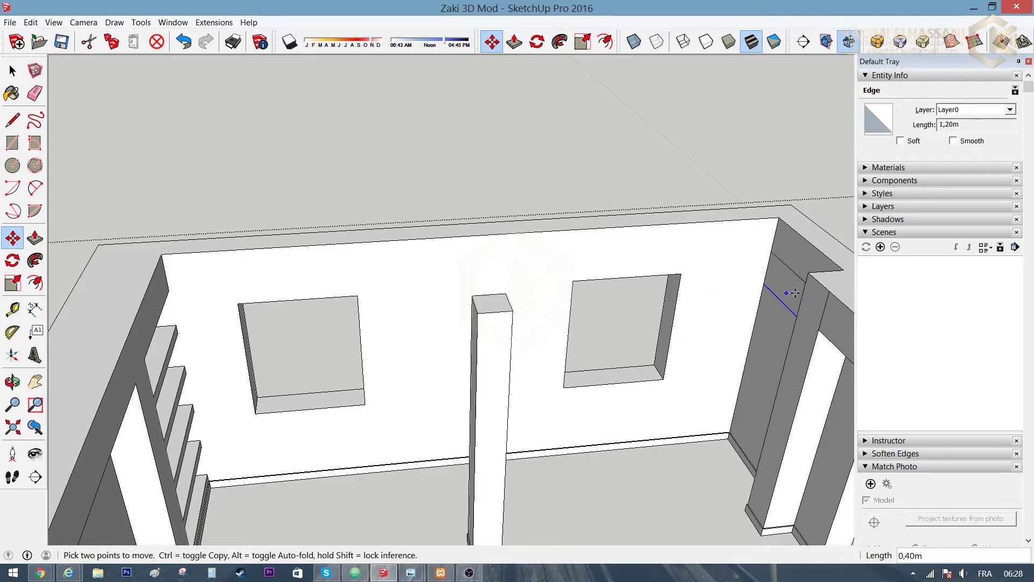
scroll(794, 292, "up", 2)
key("ctrl")
left_click(795, 293)
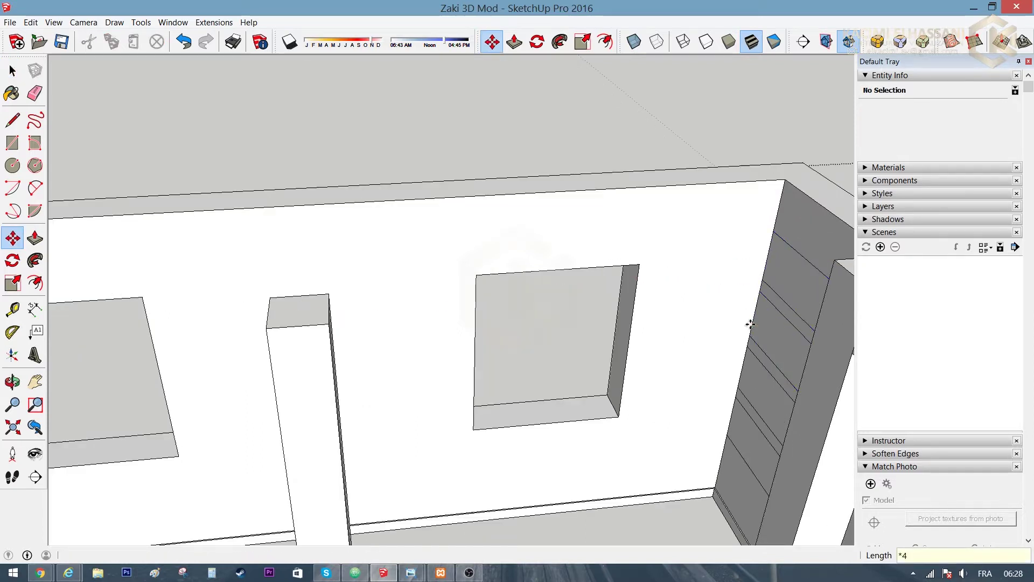
Step: Push out the low step face beneath the new shelves
scroll(750, 324, "down", 2)
middle_click_drag(734, 286, 658, 277)
key("space")
scroll(623, 358, "up", 3)
scroll(617, 252, "up", 2)
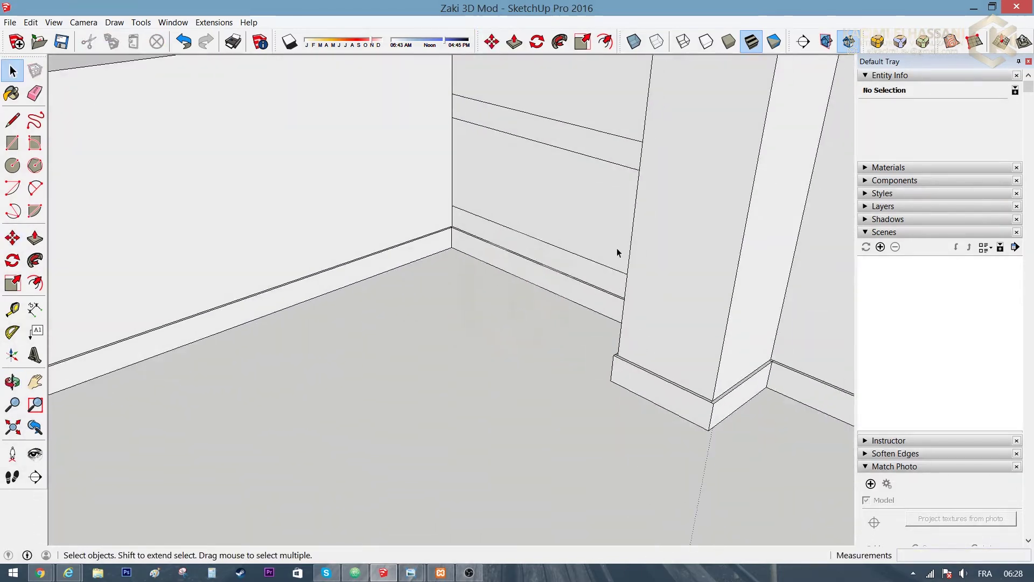
left_click(666, 414)
mouse_move(666, 414)
middle_mouse_down()
mouse_move(429, 247)
mouse_move(456, 284)
middle_mouse_up()
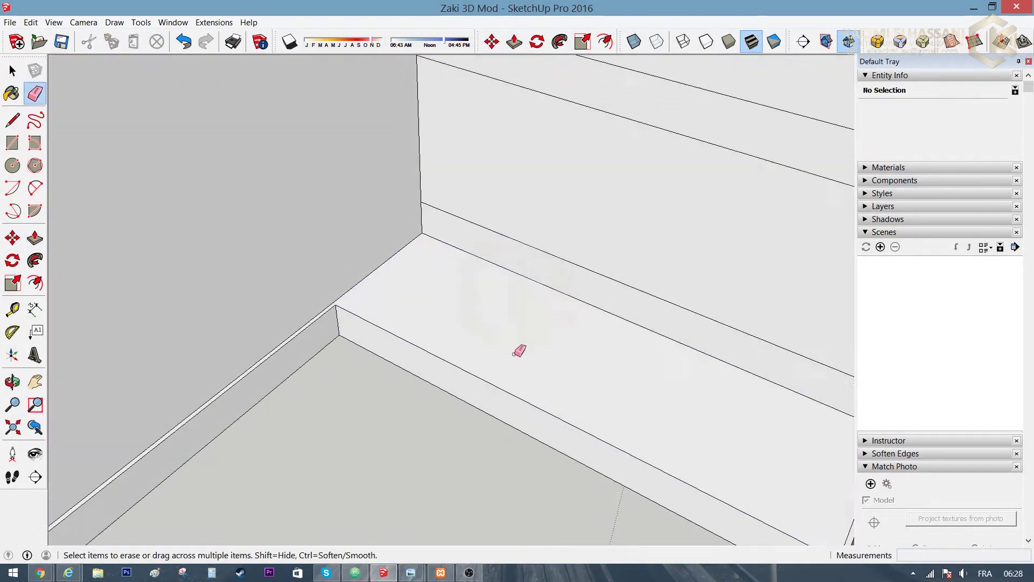
Step: Finish pushing the step face beneath the second set of shelves
middle_click_drag(510, 348, 762, 339)
scroll(767, 398, "up", 2)
middle_click_drag(749, 410, 658, 353)
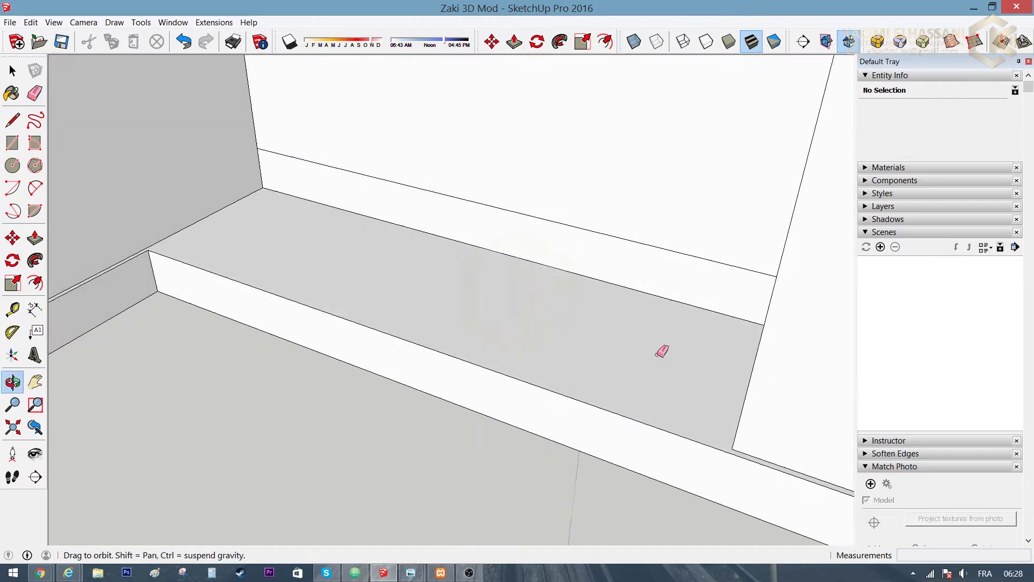
key("p")
left_click(778, 370)
middle_click_drag(777, 369, 637, 152)
scroll(491, 326, "up", 2)
mouse_move(491, 327)
middle_mouse_down()
mouse_move(485, 307)
mouse_move(520, 235)
middle_mouse_up()
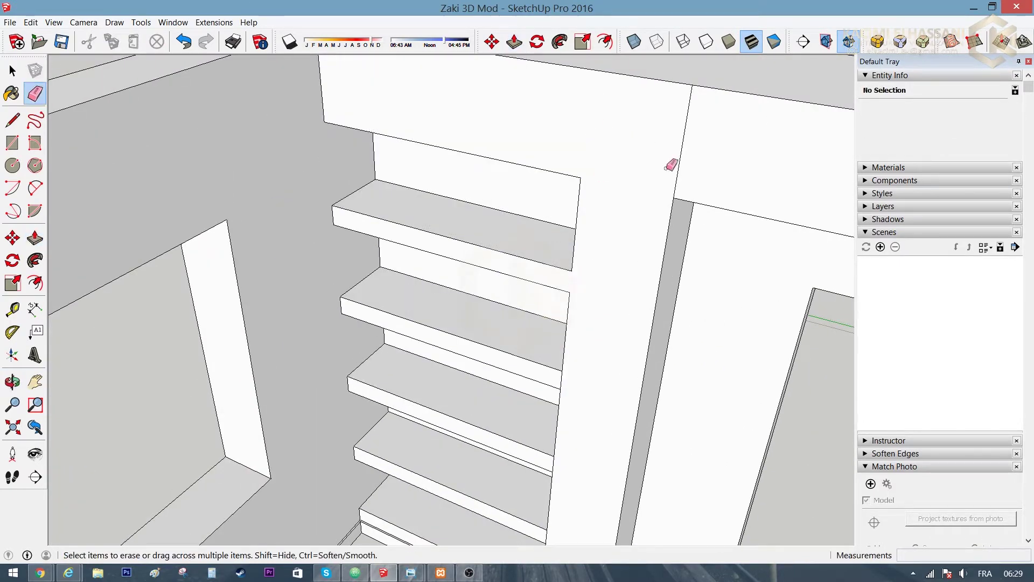
Step: Orbit around the whole floor plan to review the shelves and baseboard
middle_click_drag(571, 383, 569, 313)
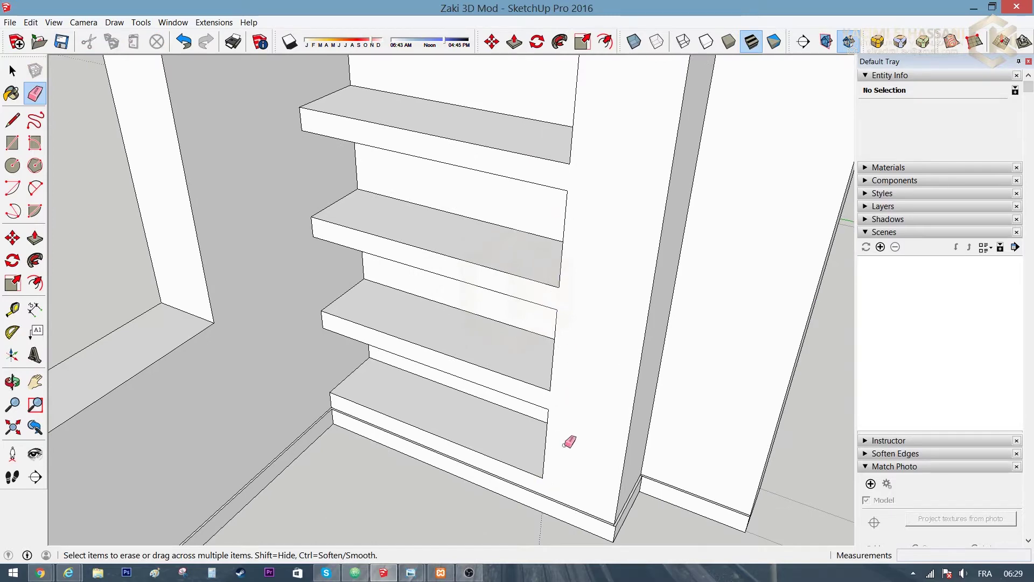
scroll(595, 347, "down", 5)
scroll(600, 334, "down", 3)
mouse_move(600, 335)
middle_mouse_down()
mouse_move(706, 247)
mouse_move(340, 234)
middle_mouse_up()
scroll(542, 230, "up", 5)
scroll(527, 240, "up", 4)
scroll(549, 250, "up", 1)
scroll(594, 252, "up", 2)
Step: Inspect the shelves, column corner and nearby pillar at floor level
mouse_move(594, 252)
middle_mouse_down()
mouse_move(549, 219)
mouse_move(466, 259)
mouse_move(286, 289)
mouse_move(560, 344)
middle_mouse_up()
scroll(467, 259, "down", 3)
scroll(631, 279, "up", 5)
mouse_move(631, 279)
middle_mouse_down()
mouse_move(603, 252)
mouse_move(619, 268)
mouse_move(478, 265)
mouse_move(584, 264)
middle_mouse_up()
key("l")
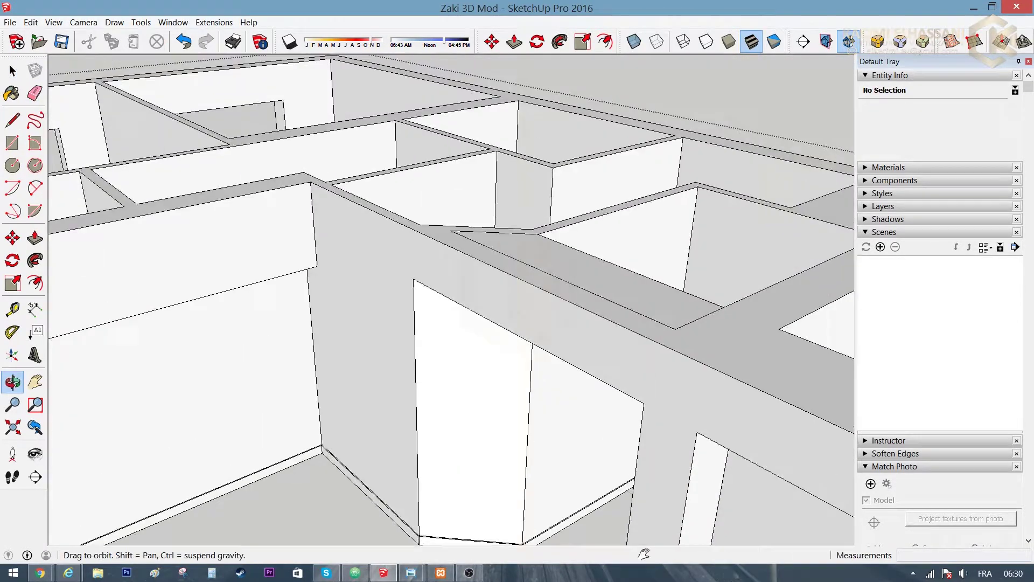
middle_click_drag(395, 463, 597, 291)
scroll(515, 102, "up", 3)
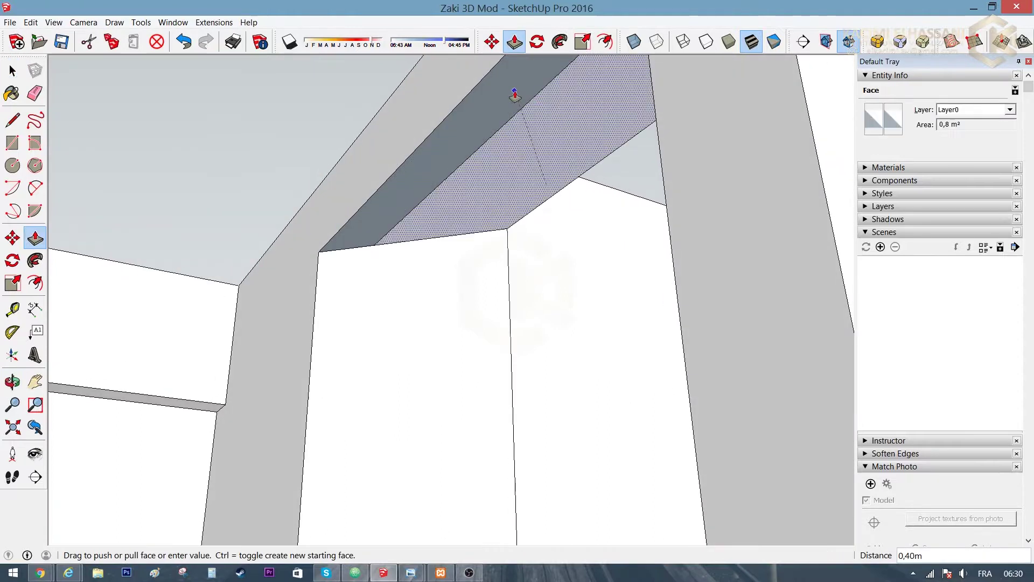
mouse_move(522, 123)
middle_mouse_down()
mouse_move(835, 254)
mouse_move(512, 484)
mouse_move(730, 205)
mouse_move(674, 215)
mouse_move(604, 466)
mouse_move(535, 257)
mouse_move(418, 290)
mouse_move(411, 462)
mouse_move(369, 330)
mouse_move(654, 422)
mouse_move(539, 364)
mouse_move(406, 266)
mouse_move(508, 55)
mouse_move(427, 436)
mouse_move(754, 281)
mouse_move(559, 342)
mouse_move(559, 288)
mouse_move(533, 272)
mouse_move(505, 345)
mouse_move(677, 294)
middle_mouse_up()
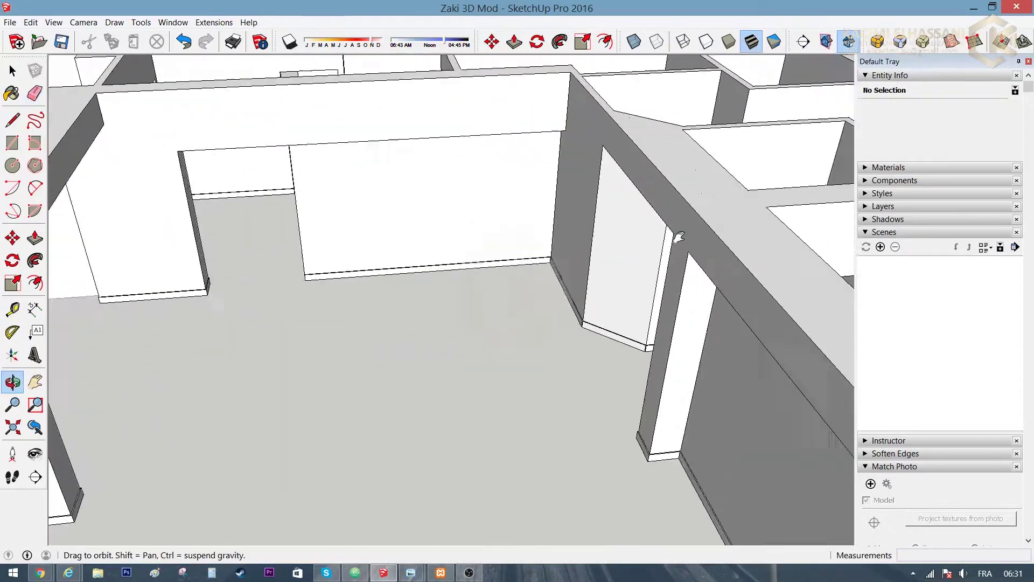
middle_click_drag(679, 237, 769, 233)
key("l")
left_click(708, 204)
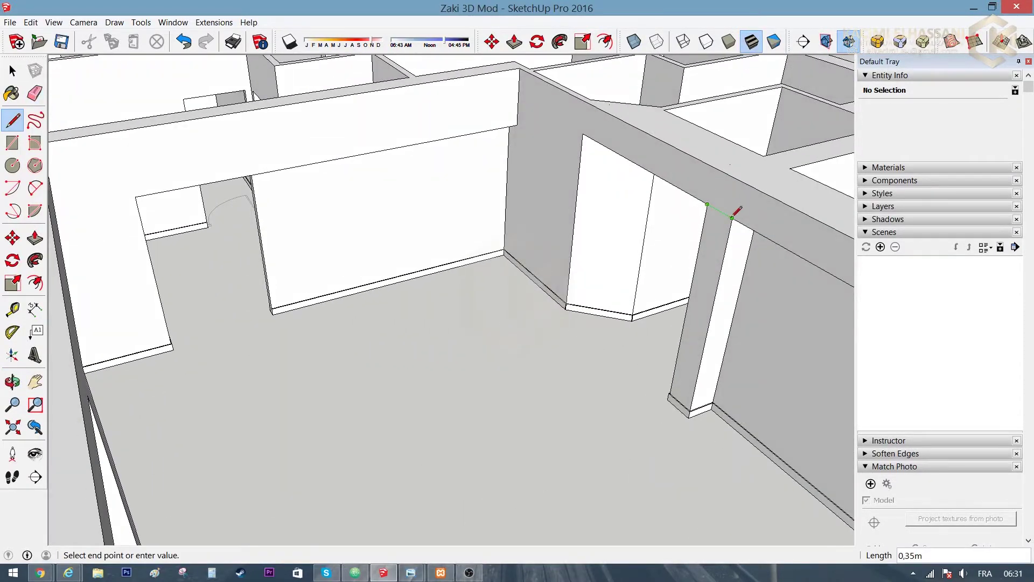
key("Escape")
key("p")
mouse_move(699, 180)
middle_mouse_down()
mouse_move(161, 330)
mouse_move(371, 374)
mouse_move(282, 258)
mouse_move(531, 284)
mouse_move(231, 288)
mouse_move(542, 362)
mouse_move(567, 393)
mouse_move(596, 315)
mouse_move(571, 299)
mouse_move(519, 173)
mouse_move(438, 259)
middle_mouse_up()
key("e")
scroll(539, 178, "up", 5)
scroll(651, 97, "up", 2)
key("space")
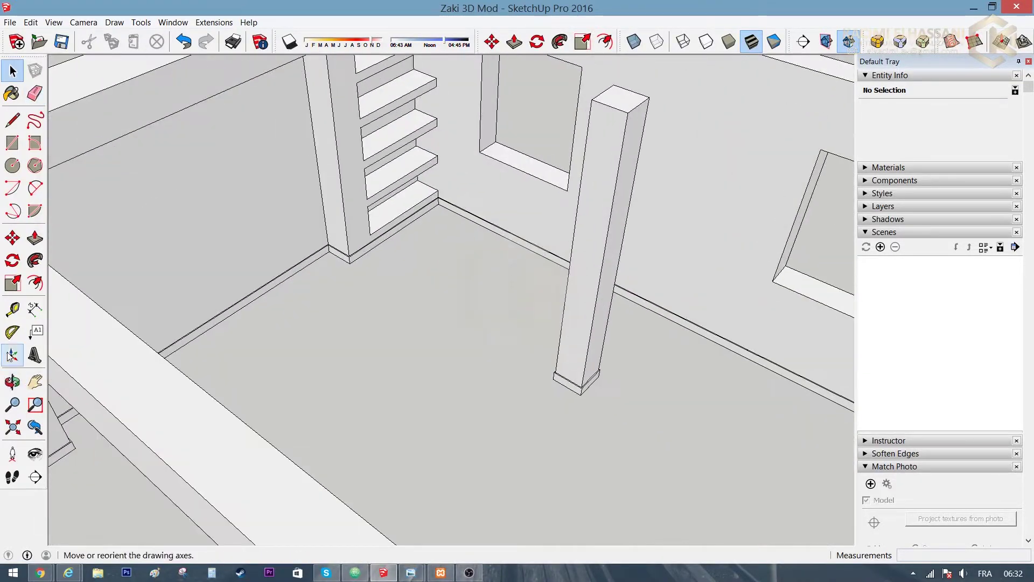
scroll(611, 122, "down", 5)
mouse_move(591, 173)
middle_mouse_down()
mouse_move(544, 237)
mouse_move(399, 215)
mouse_move(316, 233)
mouse_move(528, 265)
mouse_move(718, 273)
mouse_move(676, 275)
middle_mouse_up()
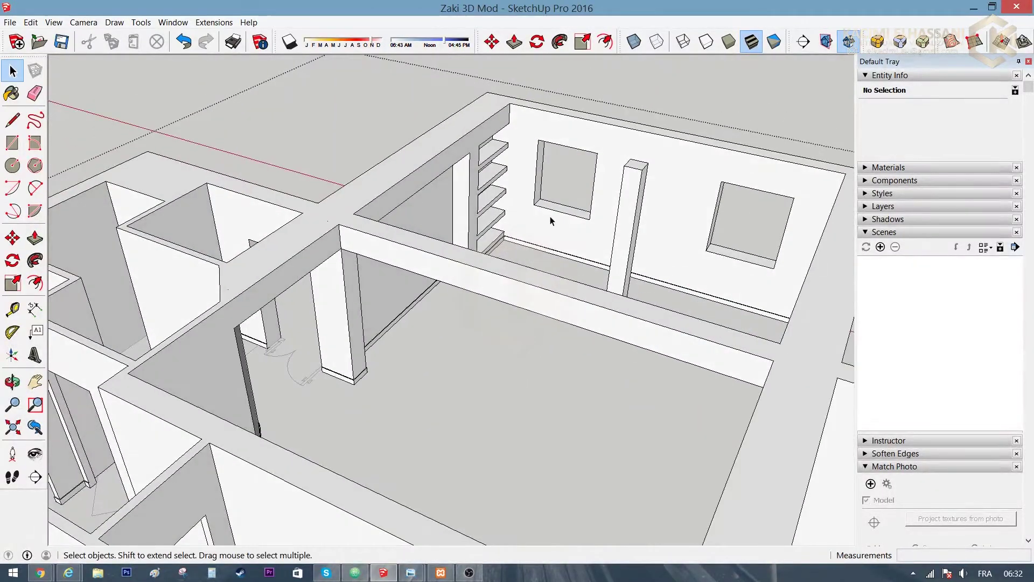
scroll(654, 325, "up", 5)
middle_click_drag(654, 325, 526, 247)
scroll(367, 410, "up", 4)
scroll(310, 308, "down", 3)
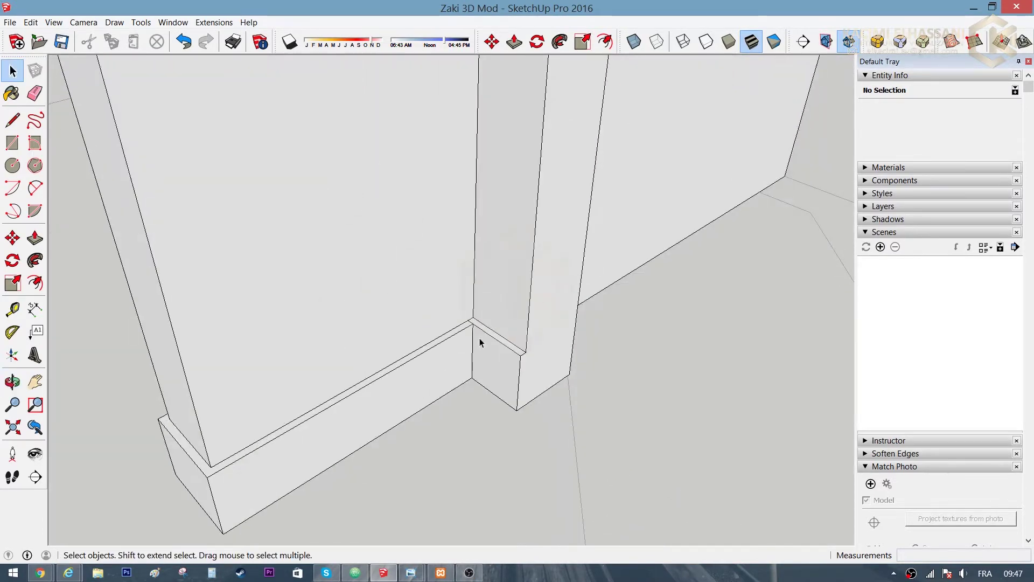
scroll(476, 307, "down", 3)
Step: Push out baseboard strips along more interior wall bases
mouse_move(593, 358)
middle_mouse_down()
mouse_move(418, 365)
mouse_move(420, 321)
mouse_move(264, 250)
middle_mouse_up()
key("p")
scroll(503, 357, "up", 2)
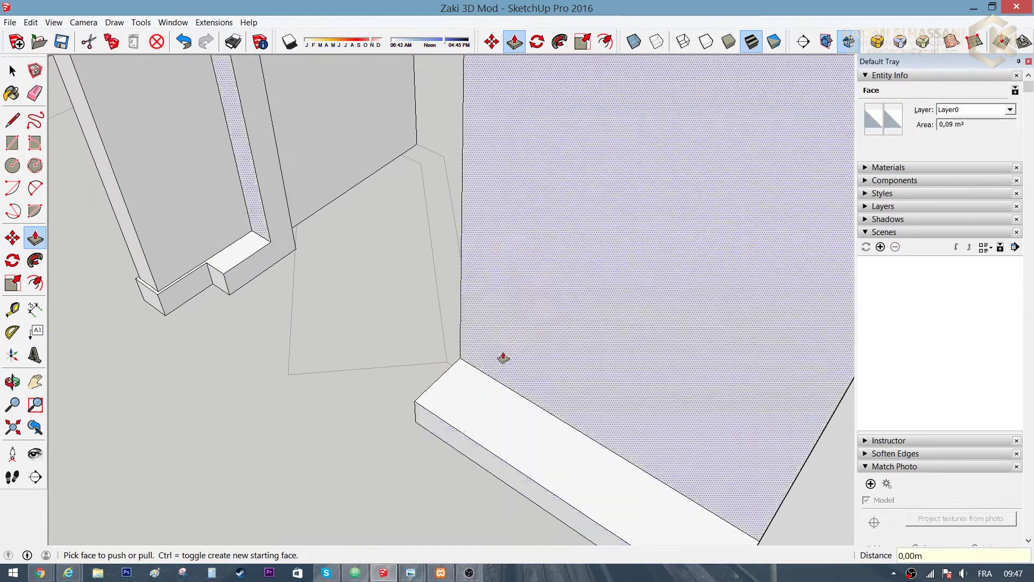
scroll(554, 305, "up", 3)
mouse_move(554, 305)
middle_mouse_down()
mouse_move(589, 286)
mouse_move(302, 458)
mouse_move(188, 291)
mouse_move(131, 353)
middle_mouse_up()
scroll(249, 196, "up", 3)
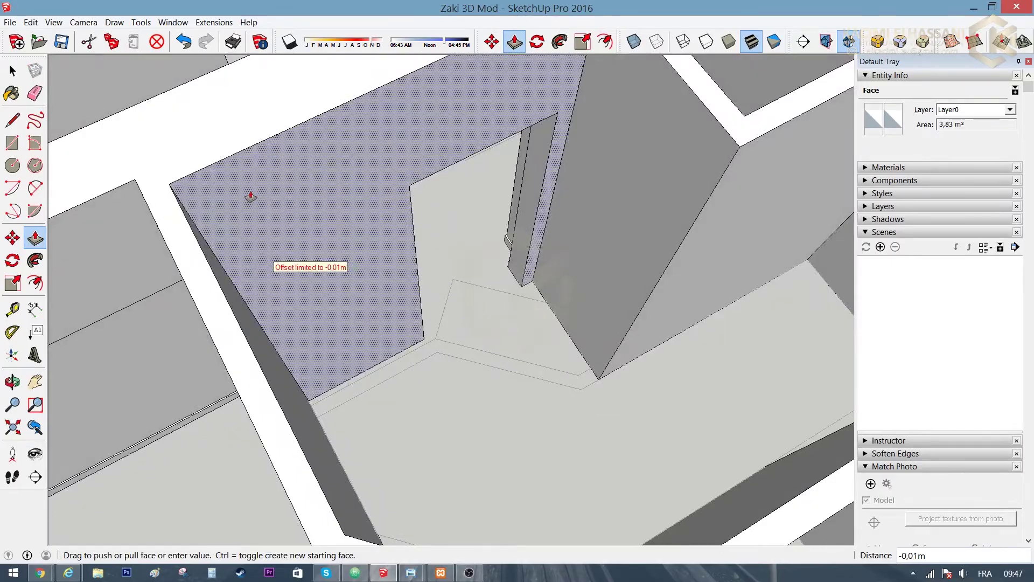
scroll(358, 254, "down", 3)
mouse_move(358, 254)
middle_mouse_down()
mouse_move(92, 370)
mouse_move(249, 365)
mouse_move(512, 434)
mouse_move(392, 422)
middle_mouse_up()
scroll(693, 300, "up", 3)
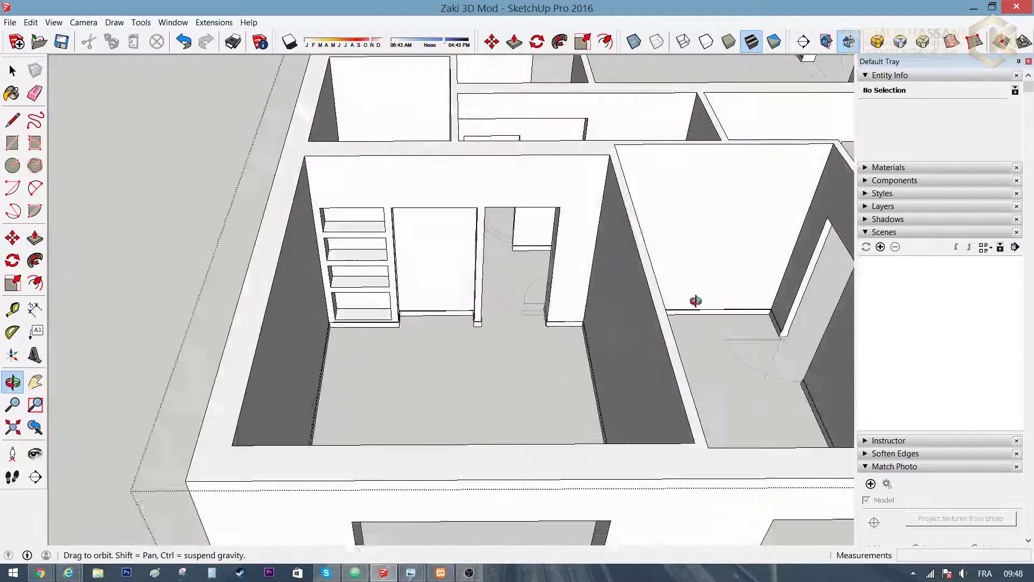
scroll(474, 256, "up", 3)
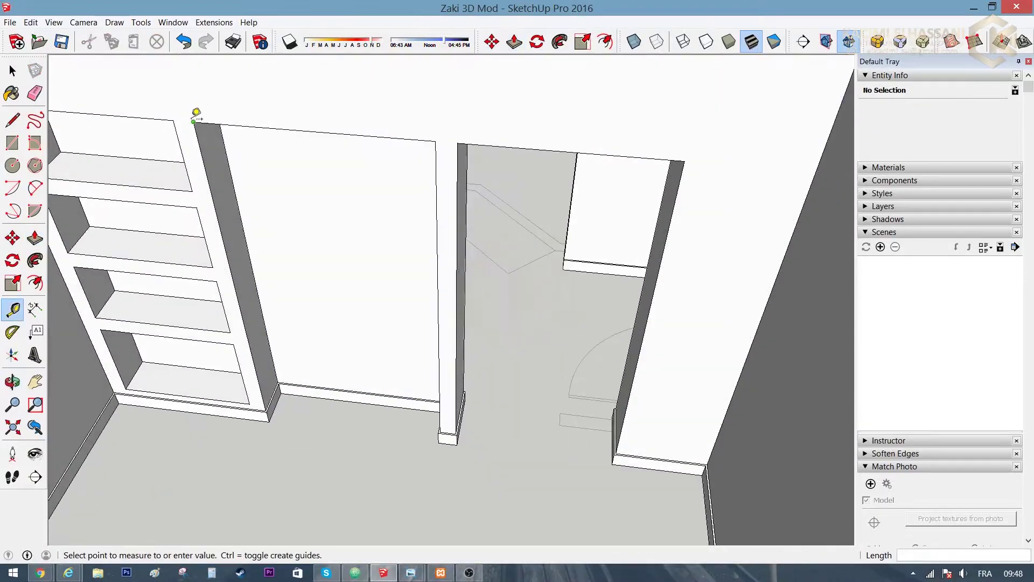
mouse_move(443, 132)
middle_mouse_down()
mouse_move(577, 300)
mouse_move(237, 224)
mouse_move(678, 277)
mouse_move(438, 330)
mouse_move(560, 301)
middle_mouse_up()
scroll(577, 300, "down", 3)
Step: Erase stray edges left on the walls
key("space")
scroll(560, 302, "up", 5)
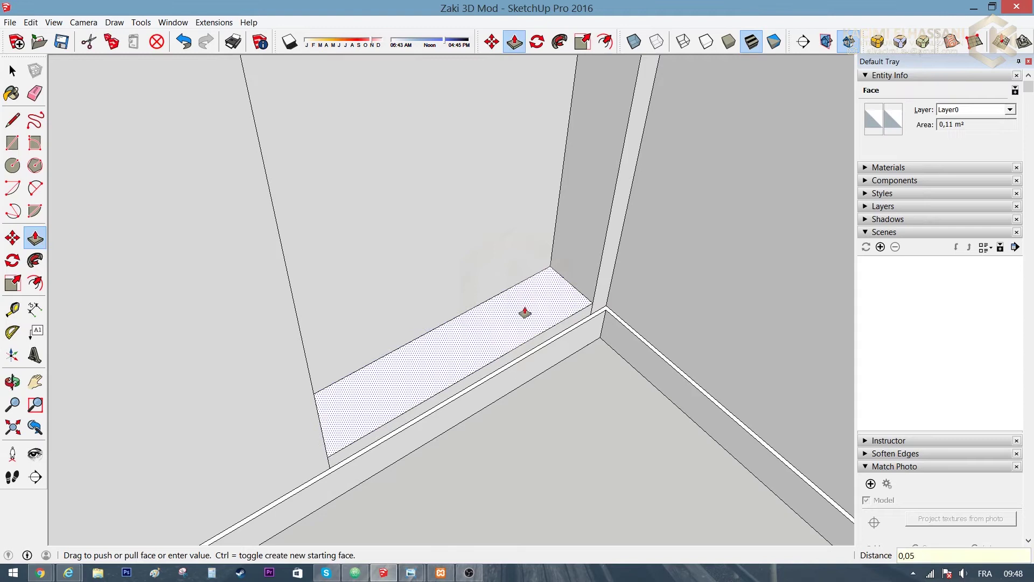
key("e")
scroll(597, 306, "down", 3)
mouse_move(554, 254)
middle_mouse_down()
mouse_move(318, 429)
mouse_move(445, 278)
middle_mouse_up()
Step: Copy the wall's corner edge 0,40 m along the wall beside the doorway
key("space")
left_click(437, 291)
key("m")
key("ctrl")
left_click(434, 312)
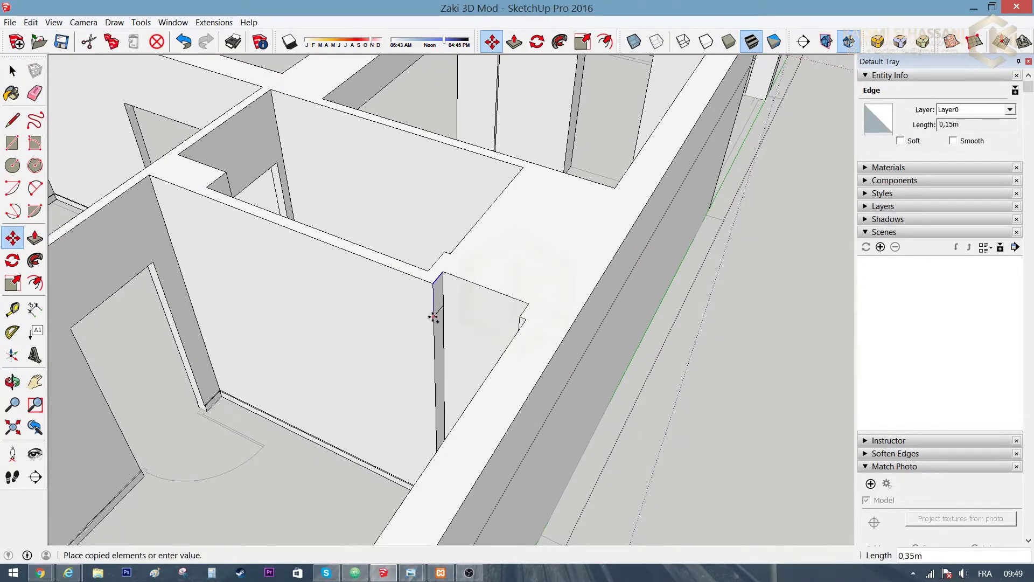
scroll(434, 312, "down", 3)
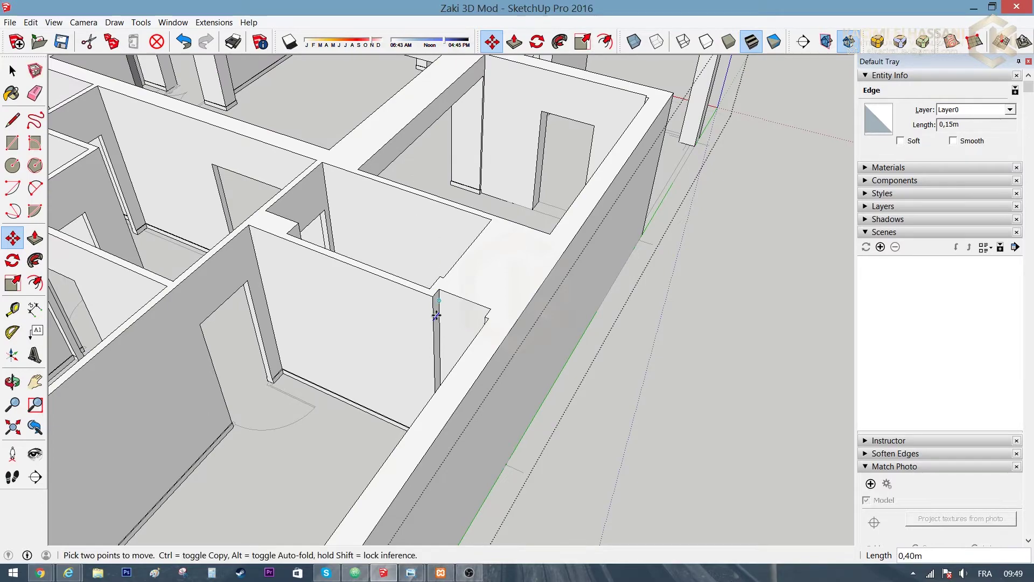
Step: Push the wall faces over the openings
key("p")
scroll(443, 289, "up", 2)
mouse_move(443, 289)
middle_mouse_down()
mouse_move(487, 298)
mouse_move(692, 289)
mouse_move(492, 318)
mouse_move(460, 277)
mouse_move(699, 295)
mouse_move(393, 250)
middle_mouse_up()
scroll(459, 276, "down", 5)
scroll(699, 296, "up", 4)
scroll(312, 134, "up", 5)
mouse_move(312, 134)
middle_mouse_down("shift")
mouse_move(605, 284)
mouse_move(513, 372)
mouse_move(318, 293)
mouse_move(314, 282)
mouse_move(581, 246)
middle_mouse_up("shift")
left_click(314, 282)
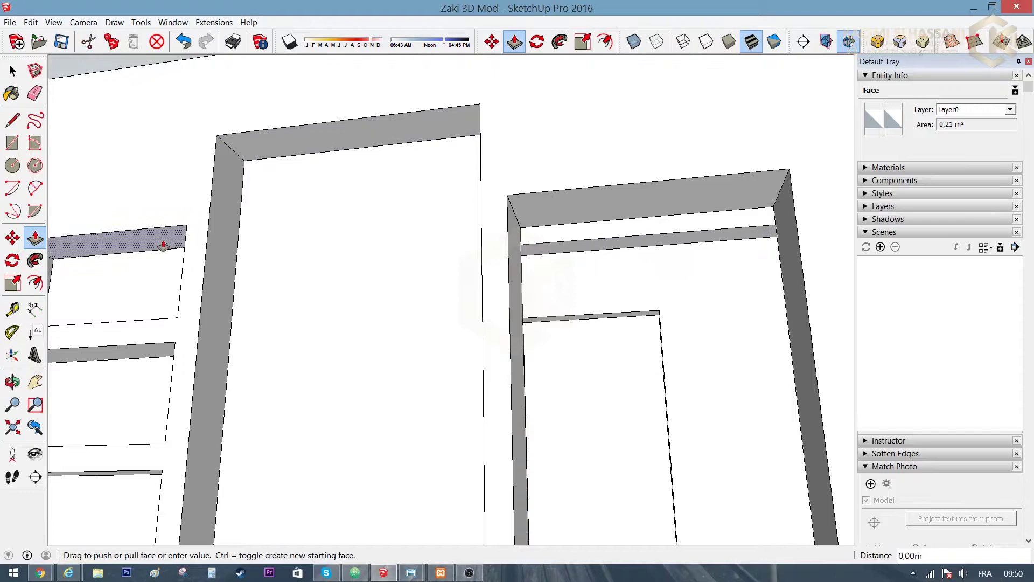
Step: Push the doorway lintel underside to a new height
middle_click_drag(163, 247, 254, 260)
scroll(214, 381, "down", 3)
middle_click_drag(214, 381, 538, 325)
scroll(275, 273, "up", 3)
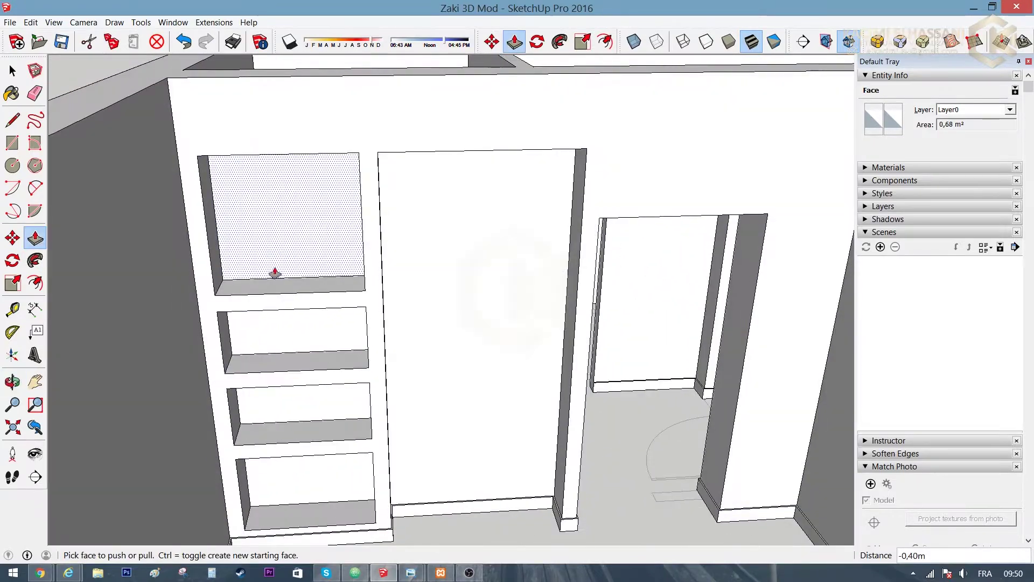
middle_click_drag(275, 273, 309, 253)
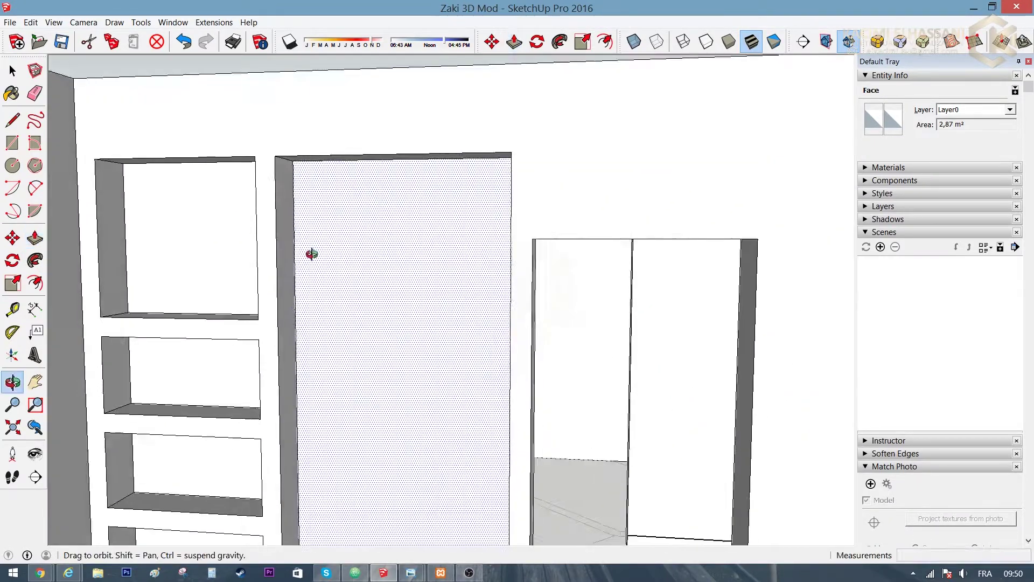
left_click(489, 181)
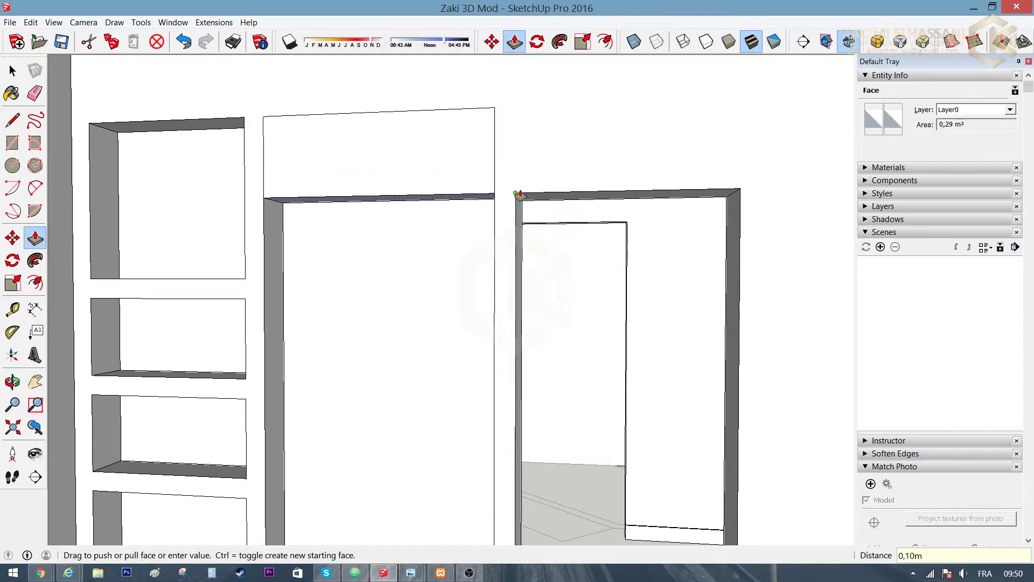
Step: Reshape the top shelf niche and erase its stray edges
mouse_move(439, 148)
middle_mouse_down()
mouse_move(265, 248)
mouse_move(291, 87)
middle_mouse_up()
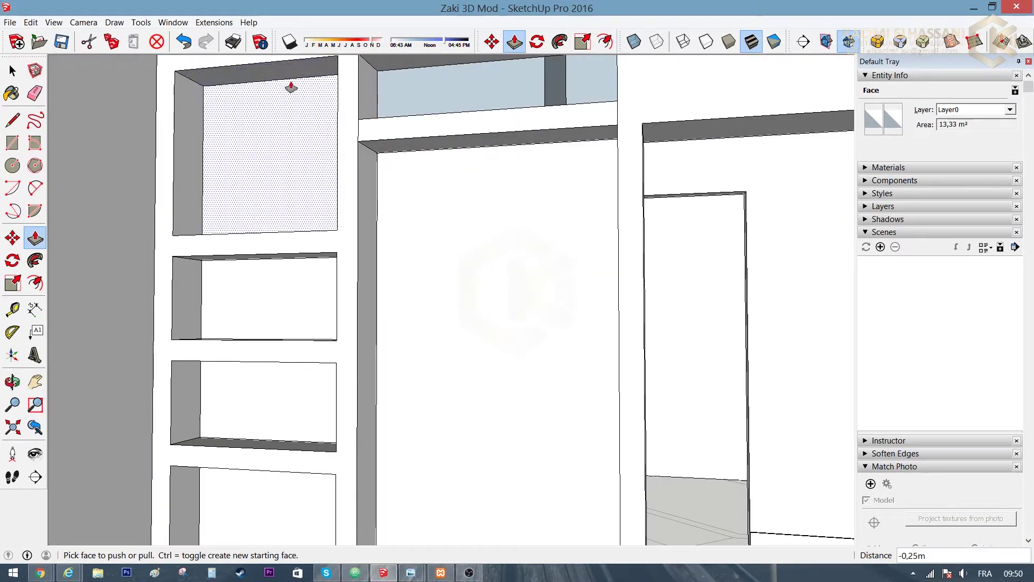
left_click(204, 85)
middle_click_drag(204, 85, 215, 157)
mouse_move(381, 157)
middle_mouse_down()
mouse_move(351, 296)
mouse_move(358, 92)
middle_mouse_up()
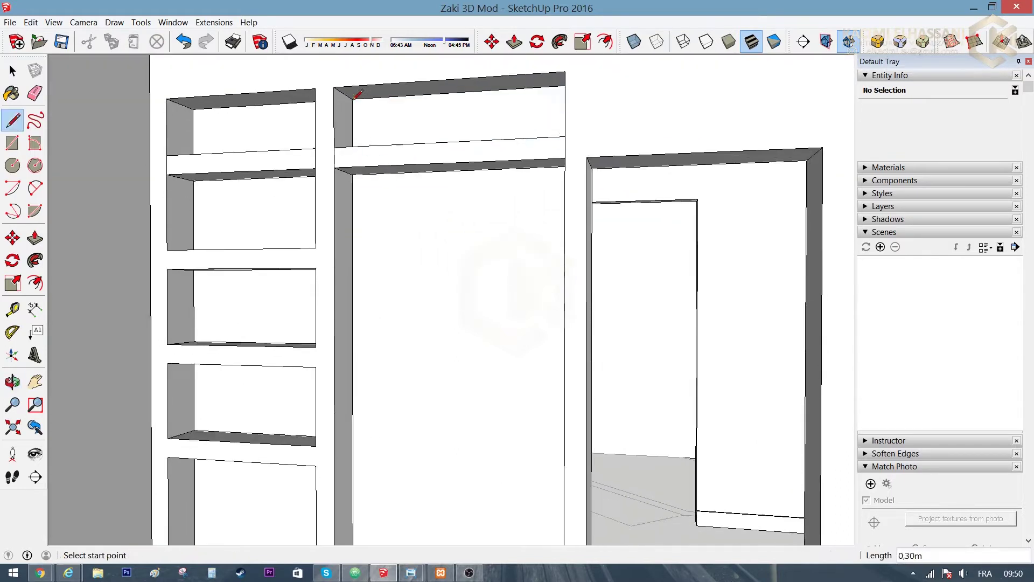
key("e")
mouse_move(164, 175)
middle_mouse_down()
mouse_move(305, 229)
mouse_move(378, 279)
mouse_move(418, 259)
mouse_move(429, 310)
mouse_move(431, 234)
mouse_move(408, 321)
mouse_move(381, 256)
middle_mouse_up()
key("e")
Step: Draw a 1,00 m outline above the doorway and recess it as a niche
key("l")
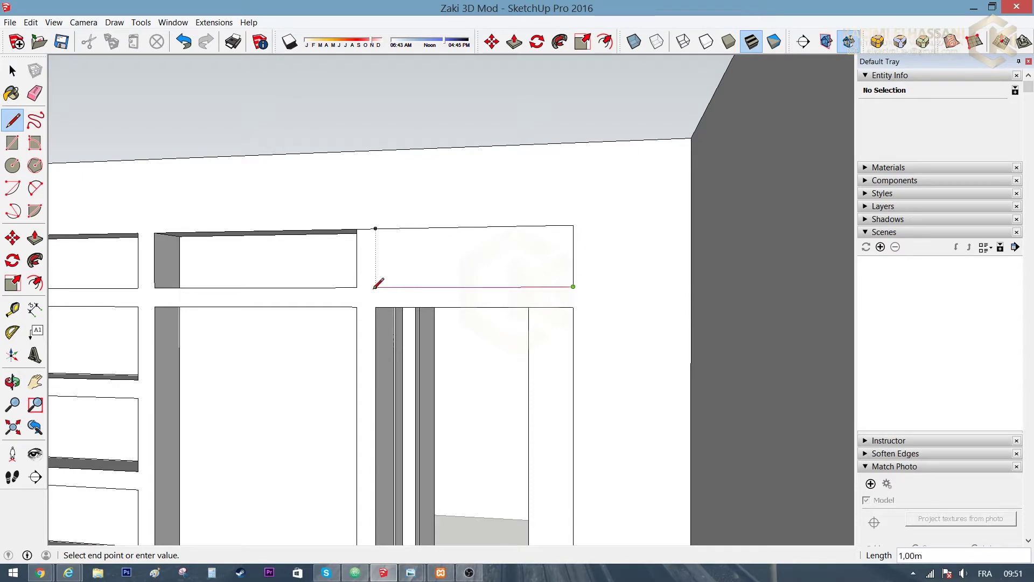
scroll(435, 240, "down", 5)
key("p")
mouse_move(221, 316)
middle_mouse_down()
mouse_move(769, 351)
mouse_move(277, 327)
mouse_move(734, 295)
mouse_move(469, 214)
mouse_move(447, 383)
mouse_move(491, 342)
mouse_move(342, 296)
mouse_move(196, 296)
mouse_move(489, 370)
mouse_move(499, 434)
middle_mouse_up()
scroll(468, 214, "up", 3)
key("x")
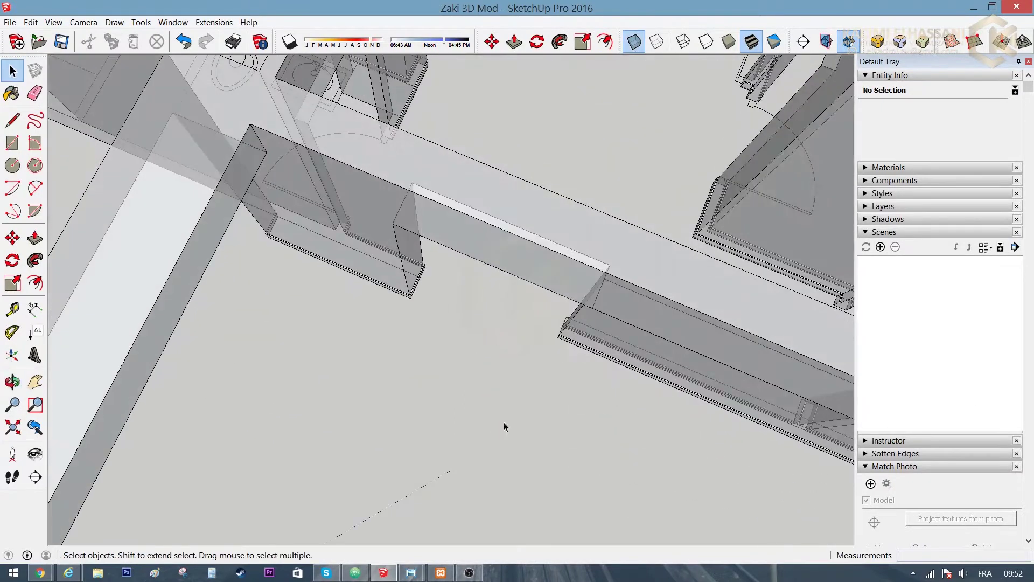
Step: Orbit over the X-ray floor plan to inspect the walls and rooms, then undo the last change
middle_click_drag(489, 298, 428, 279)
middle_click_drag(411, 140, 398, 108)
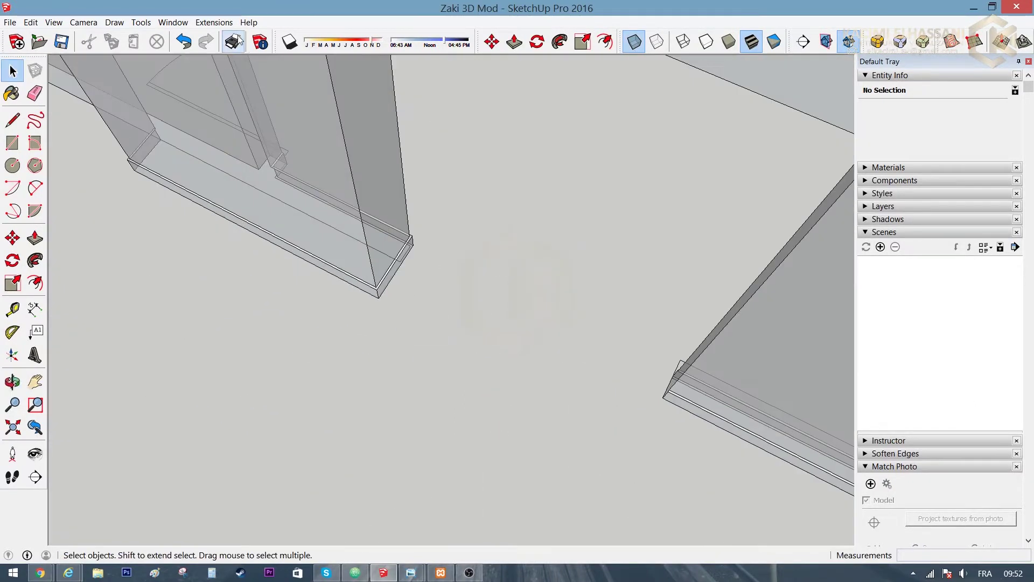
mouse_move(375, 135)
middle_mouse_down()
mouse_move(503, 277)
mouse_move(424, 245)
mouse_move(555, 185)
mouse_move(396, 167)
mouse_move(219, 296)
mouse_move(701, 219)
mouse_move(592, 242)
mouse_move(716, 176)
mouse_move(468, 295)
mouse_move(559, 293)
middle_mouse_up()
scroll(443, 281, "up", 5)
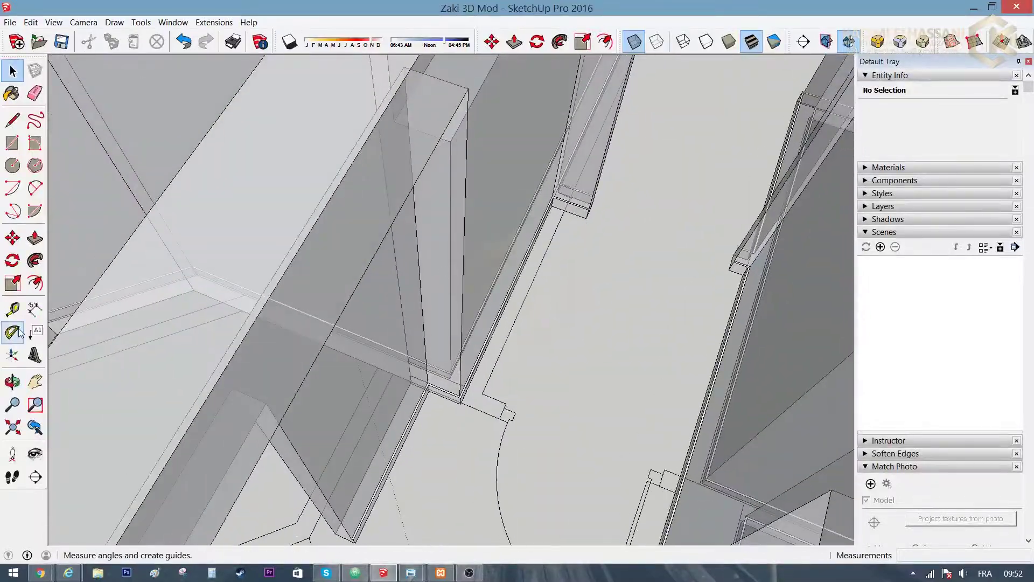
mouse_move(501, 257)
middle_mouse_down()
mouse_move(431, 264)
mouse_move(503, 269)
mouse_move(318, 286)
middle_mouse_up()
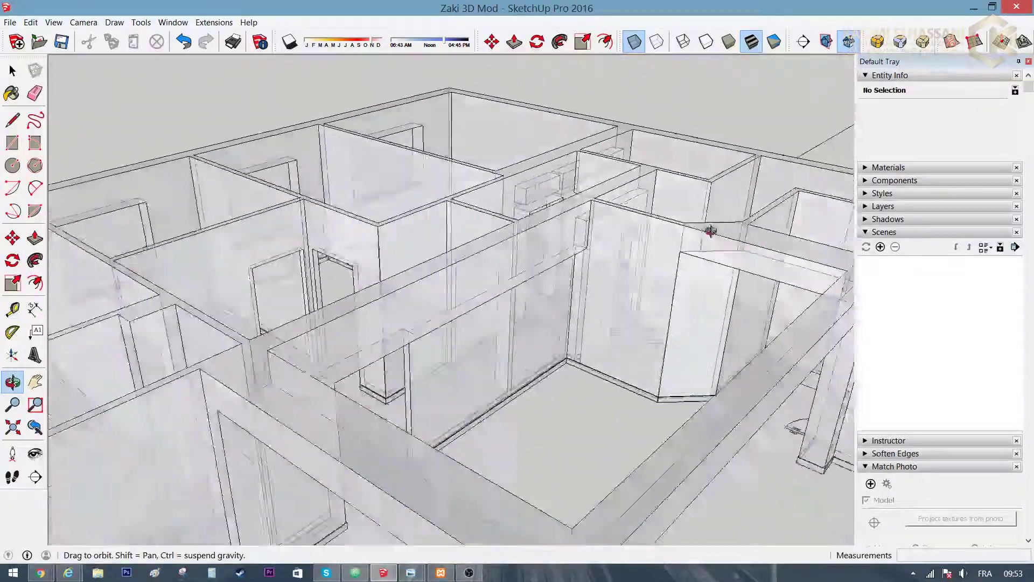
key("ctrl+z")
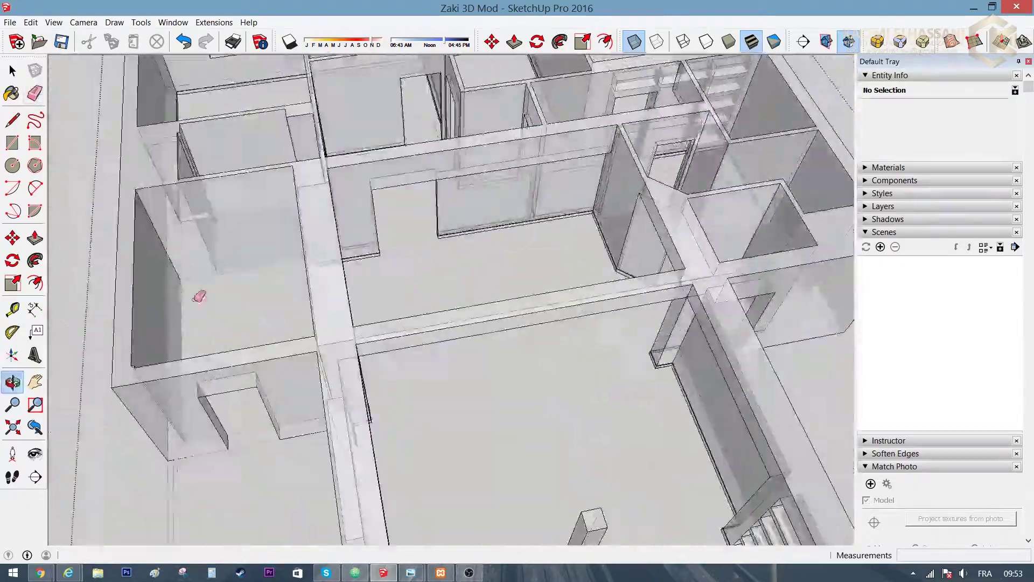
Step: Orbit through the transparent interior toward the doorway
middle_click_drag(198, 296, 297, 306)
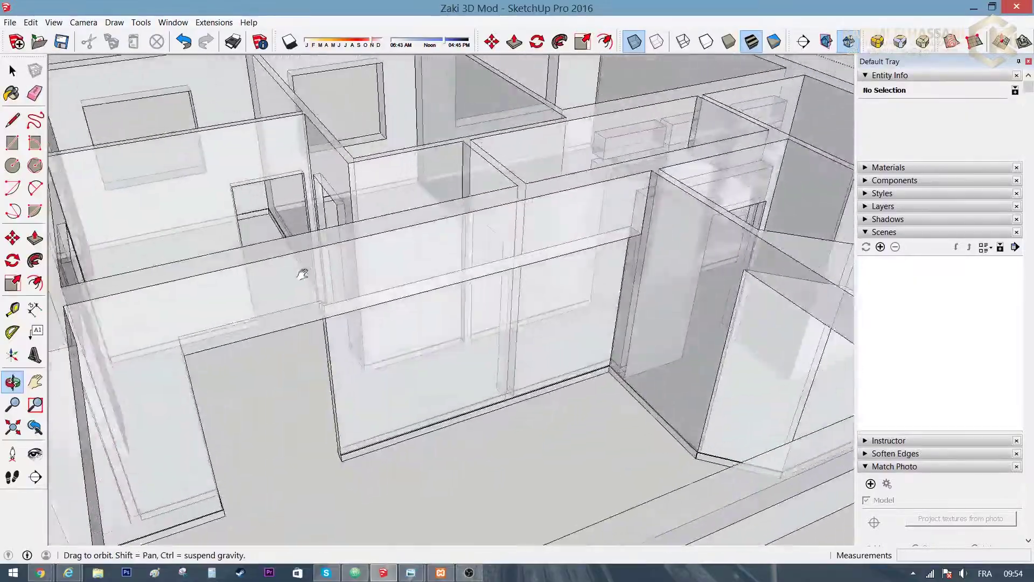
mouse_move(302, 273)
left_mouse_down()
mouse_move(369, 258)
mouse_move(323, 213)
mouse_move(506, 305)
mouse_move(551, 272)
mouse_move(448, 330)
mouse_move(477, 269)
mouse_move(585, 311)
mouse_move(434, 194)
mouse_move(111, 397)
mouse_move(533, 189)
mouse_move(349, 299)
mouse_move(468, 221)
left_mouse_up()
key("e")
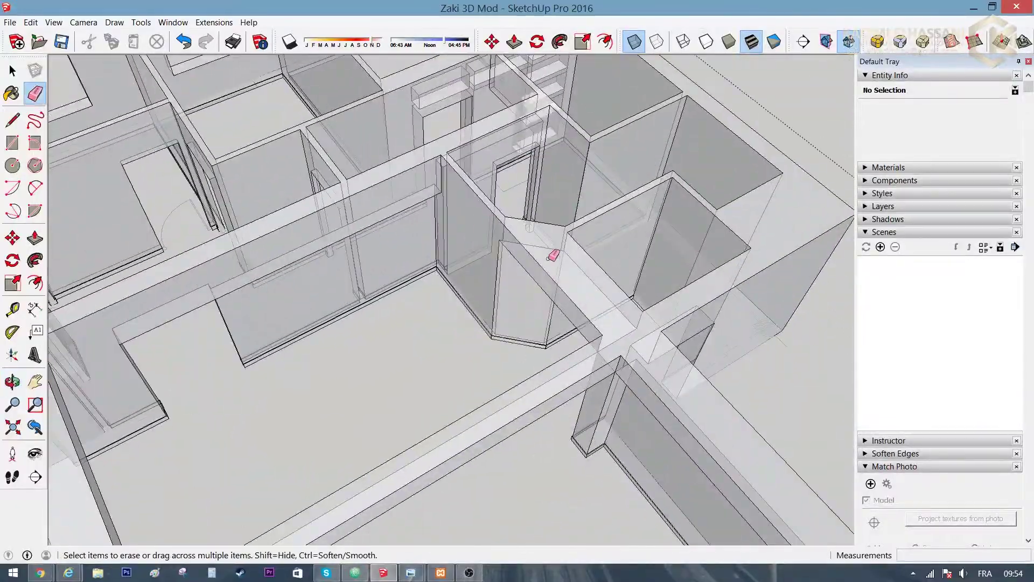
middle_click_drag(556, 257, 245, 340)
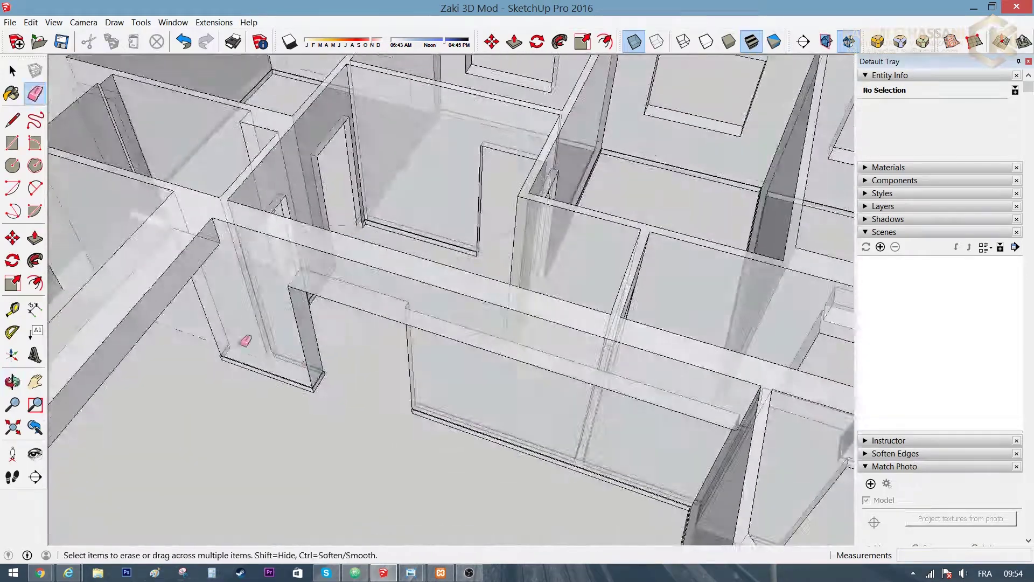
key("o")
mouse_move(245, 340)
left_mouse_down()
mouse_move(295, 139)
mouse_move(404, 150)
mouse_move(358, 139)
mouse_move(477, 142)
left_mouse_up()
middle_click_drag(477, 158, 377, 156)
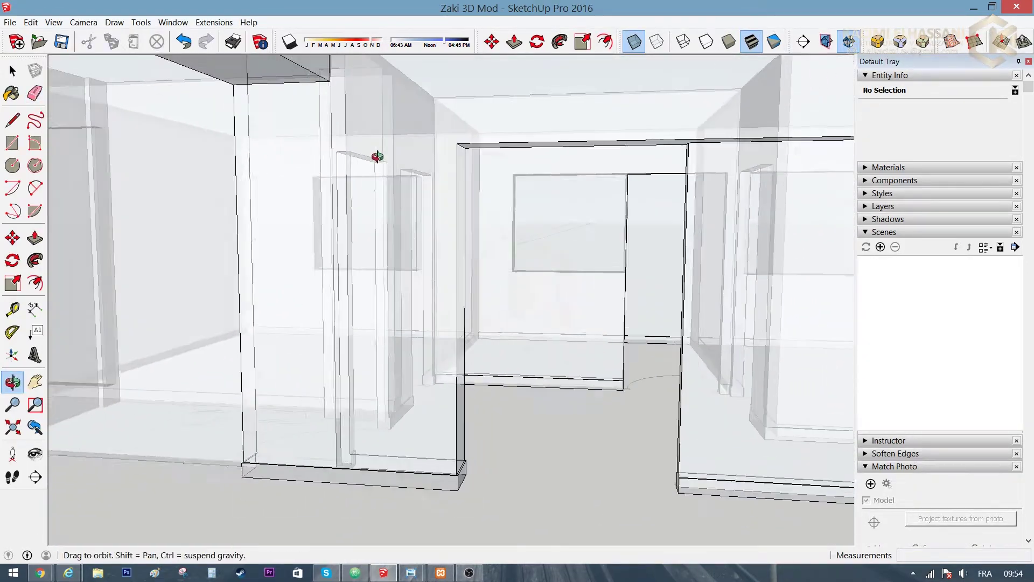
left_click_drag(385, 131, 388, 126)
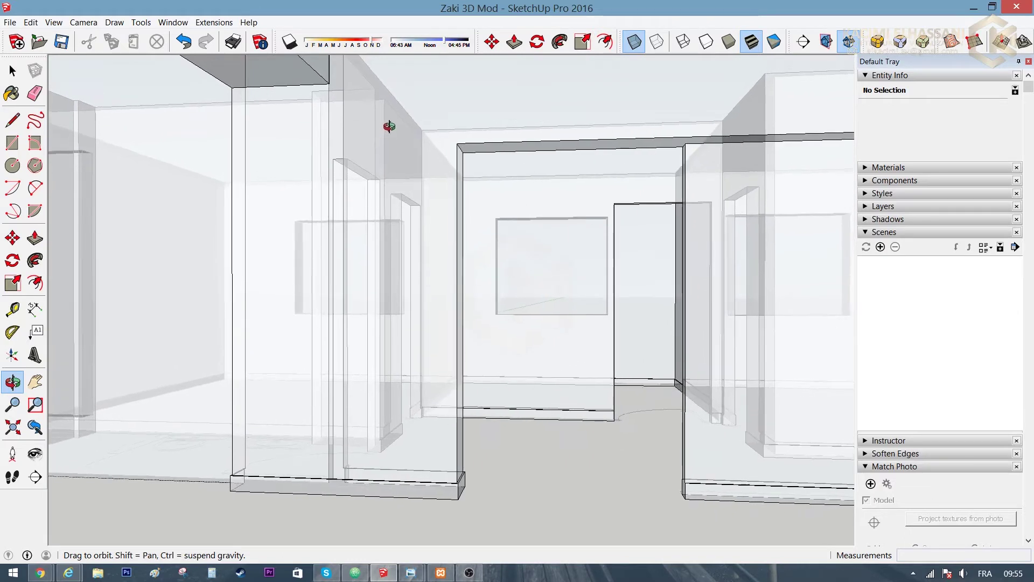
middle_click_drag(389, 126, 342, 270)
Step: Turn X-ray off and view the wall corner with solid faces
left_click(634, 43)
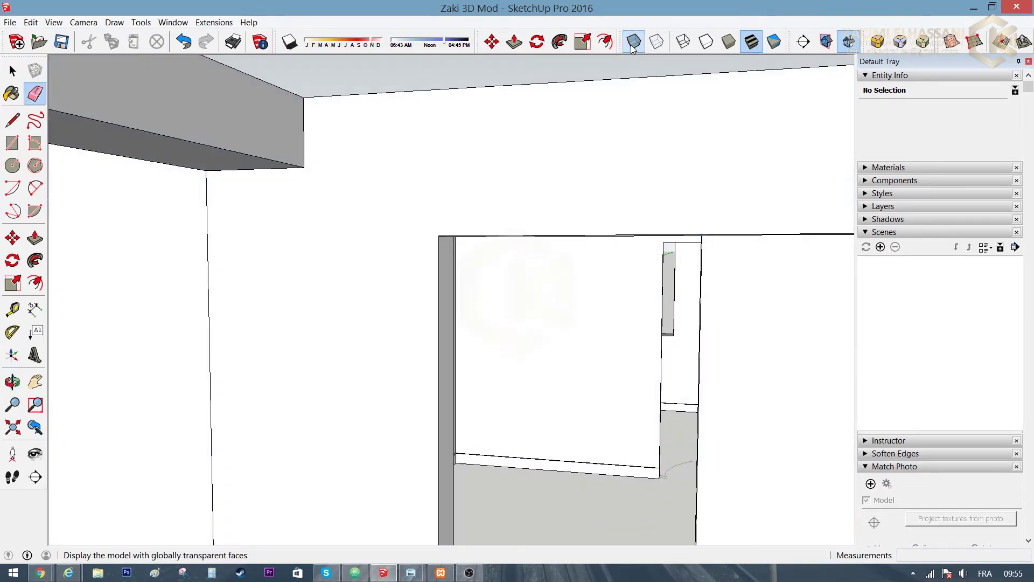
left_click(12, 309)
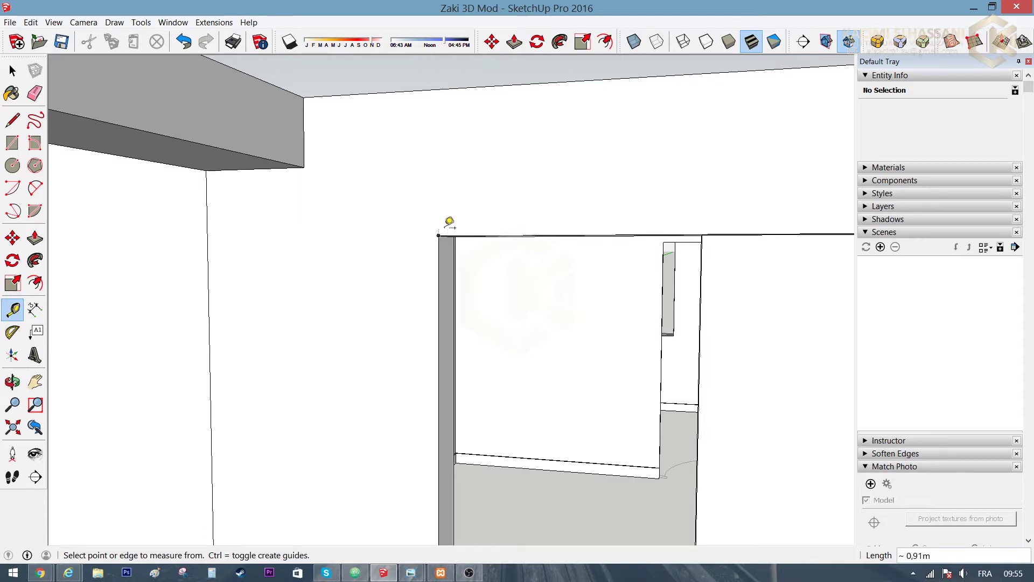
mouse_move(449, 216)
middle_mouse_down()
mouse_move(418, 178)
mouse_move(271, 154)
mouse_move(439, 157)
mouse_move(348, 340)
mouse_move(351, 381)
mouse_move(798, 429)
mouse_move(735, 281)
mouse_move(588, 253)
mouse_move(526, 173)
mouse_move(543, 191)
mouse_move(459, 225)
mouse_move(780, 272)
mouse_move(441, 260)
mouse_move(335, 307)
mouse_move(376, 277)
middle_mouse_up()
key("space")
scroll(348, 340, "down", 10)
scroll(736, 282, "up", 5)
scroll(441, 256, "up", 3)
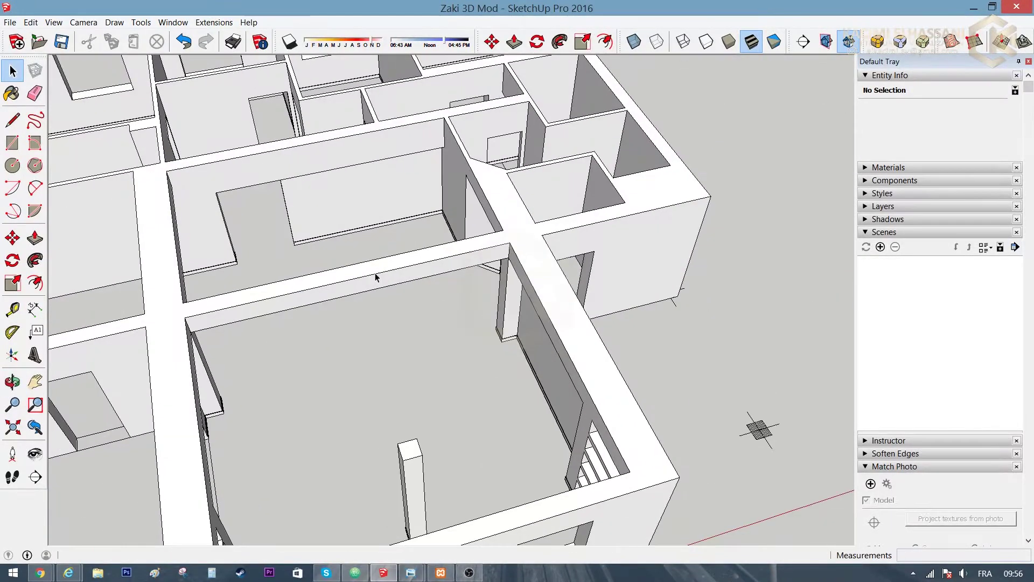
Step: Open 3D_INT_Lgts_Kaddeche from the D:\Work\khedma 03_INterior OUT folder in File Explorer
left_click(97, 573)
double_click(533, 189)
double_click(242, 245)
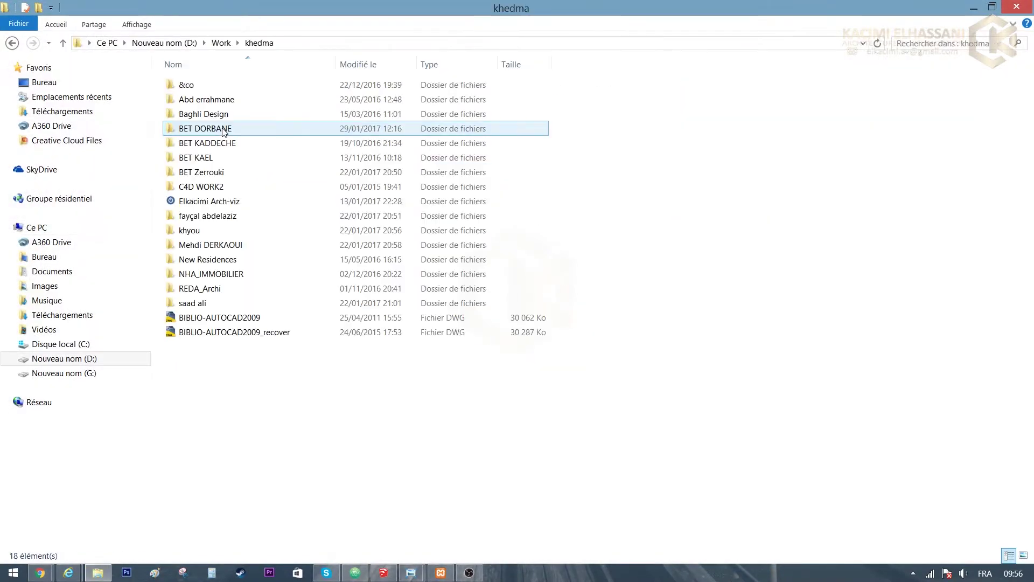
double_click(217, 144)
double_click(187, 113)
double_click(219, 113)
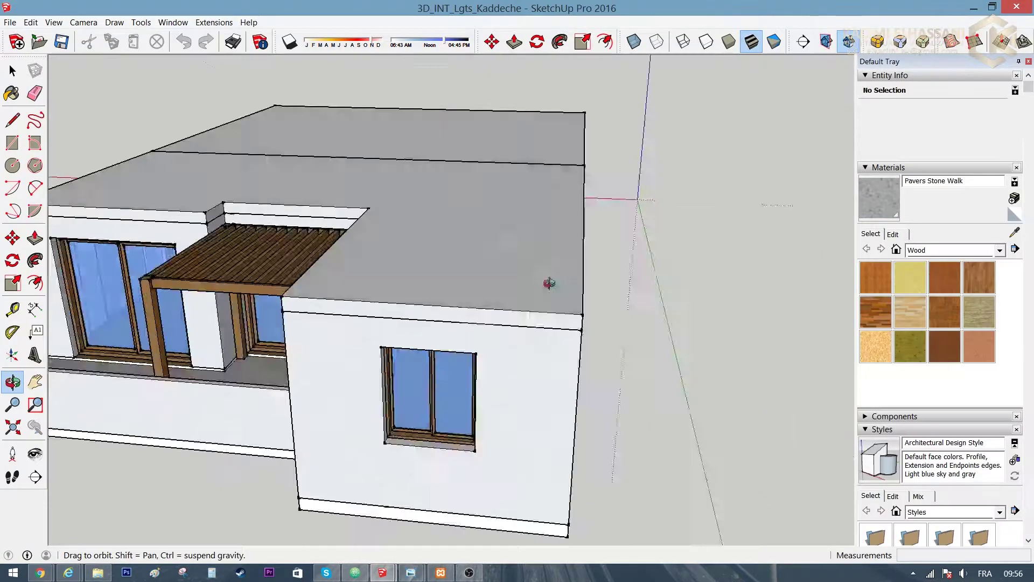
Step: Select and copy the lattice screen panel, then bring the Zaki 3D Mod window forward
middle_click_drag(547, 283, 570, 185)
scroll(418, 266, "up", 5)
scroll(488, 270, "up", 5)
scroll(487, 269, "up", 3)
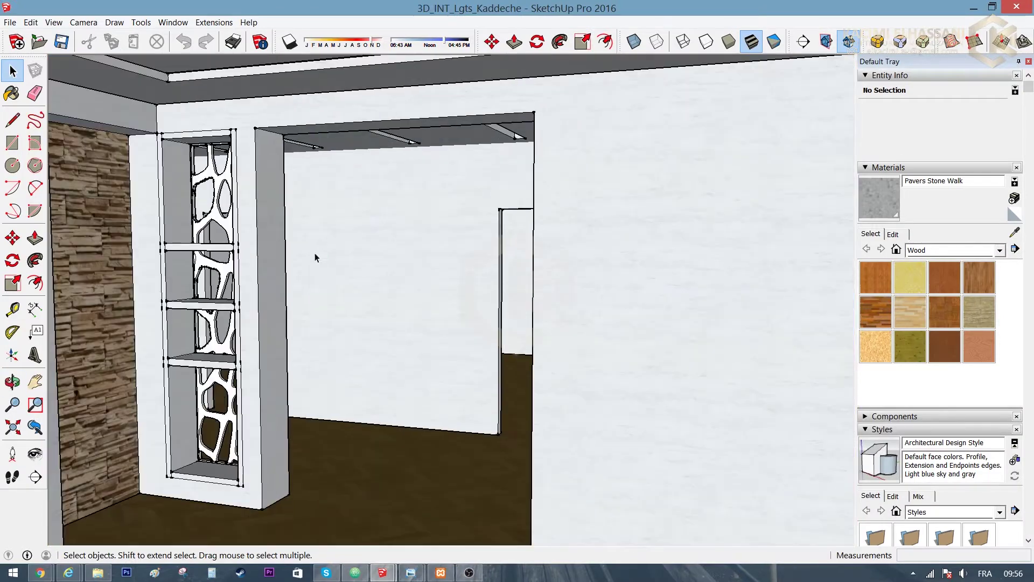
left_click(237, 253)
mouse_move(237, 253)
middle_mouse_down()
mouse_move(79, 237)
mouse_move(492, 272)
mouse_move(252, 272)
mouse_move(420, 213)
middle_mouse_up()
scroll(484, 277, "up", 3)
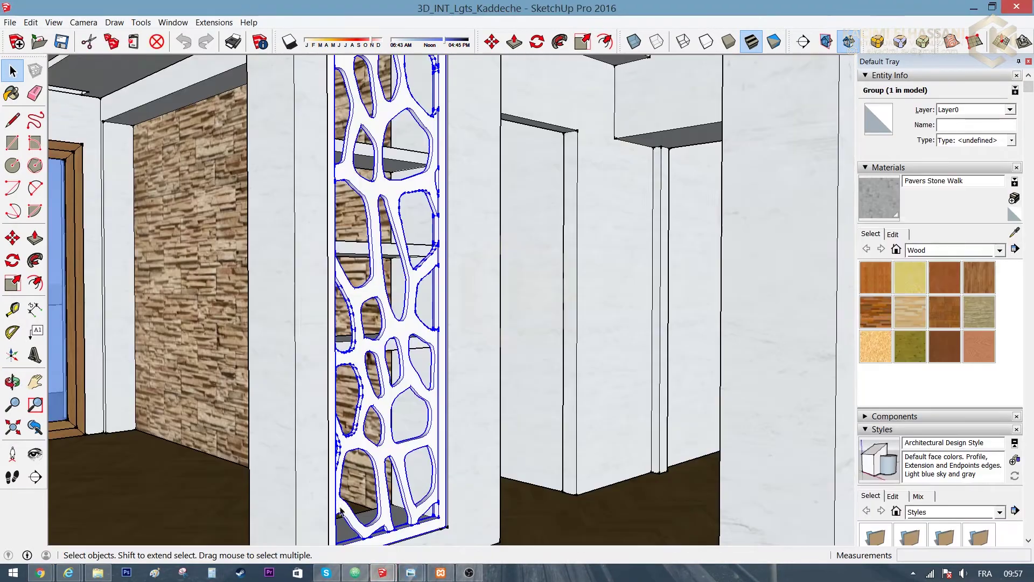
left_click(388, 512)
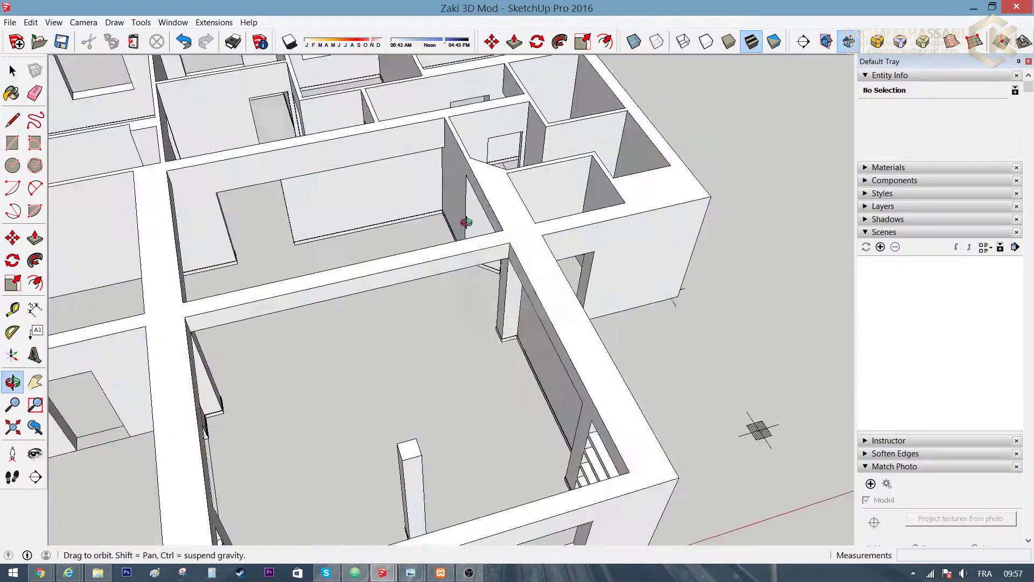
Step: Paste the lattice panel into Zaki 3D Mod and move it under the ceiling beam
key("ctrl+v")
scroll(366, 293, "up", 5)
scroll(422, 351, "up", 3)
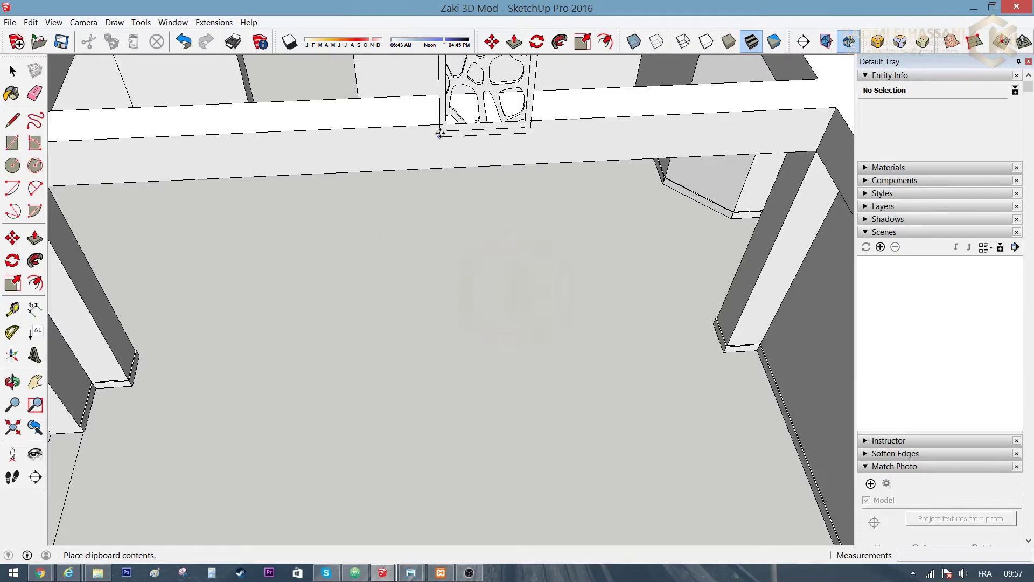
left_click(511, 109)
scroll(511, 109, "down", 5)
scroll(420, 269, "down", 3)
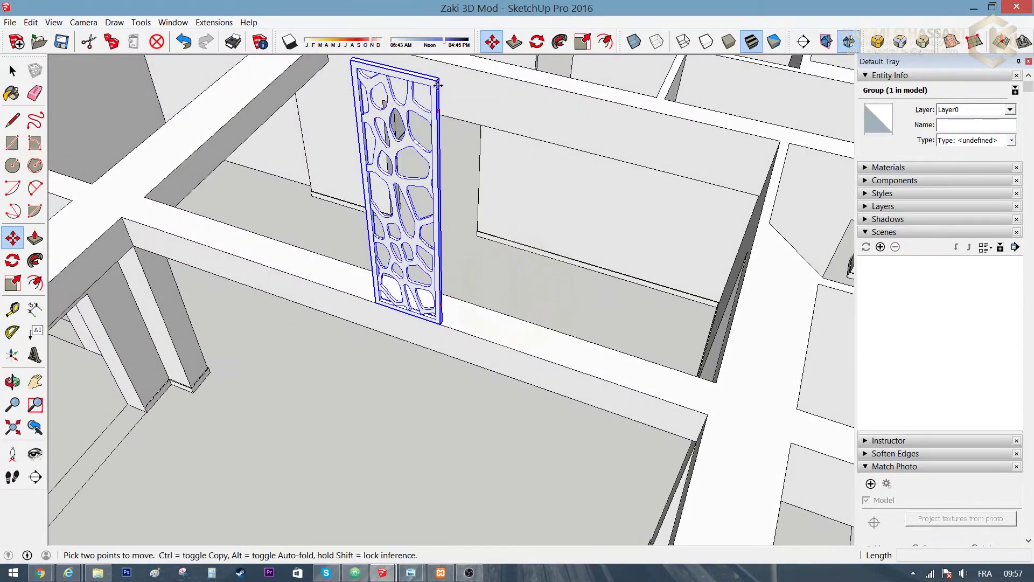
left_click(437, 84)
left_click(438, 354)
mouse_move(439, 354)
middle_mouse_down()
mouse_move(530, 253)
mouse_move(584, 307)
mouse_move(469, 347)
middle_mouse_up()
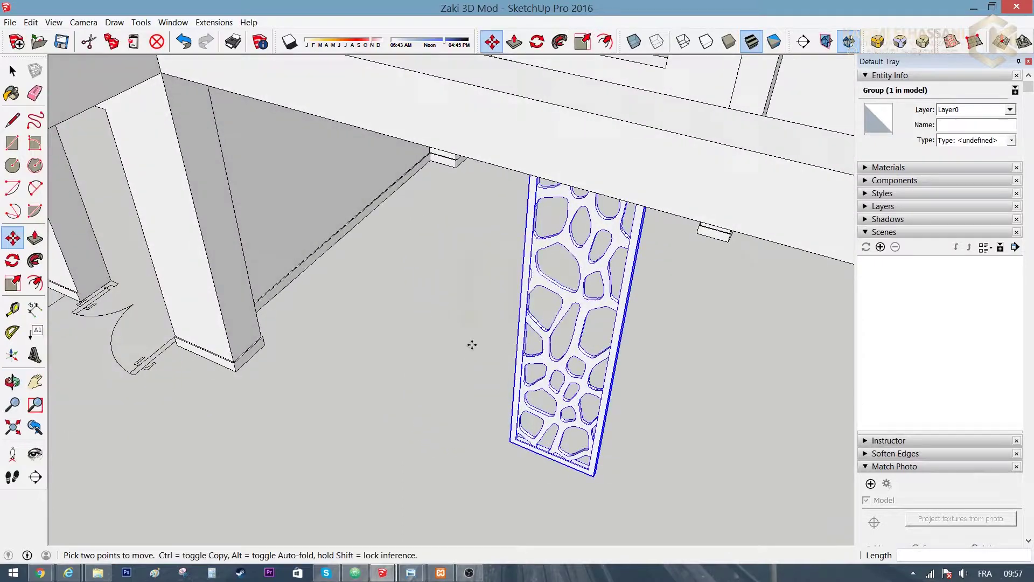
scroll(468, 278, "up", 4)
Step: Scale the panel wider along its length and check its fit under the beam
key("s")
left_click_drag(668, 216, 762, 232)
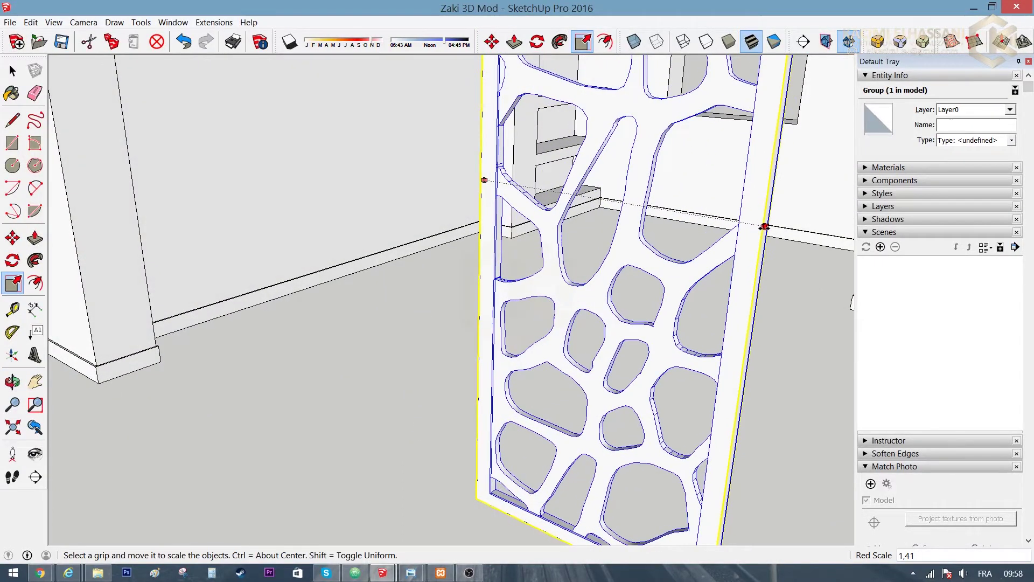
scroll(495, 434, "down", 2)
scroll(495, 434, "up", 5)
mouse_move(494, 434)
middle_mouse_down()
mouse_move(455, 296)
mouse_move(259, 370)
mouse_move(315, 270)
mouse_move(325, 279)
middle_mouse_up()
scroll(645, 473, "down", 3)
mouse_move(644, 473)
middle_mouse_down()
mouse_move(371, 356)
mouse_move(487, 289)
middle_mouse_up()
scroll(371, 357, "up", 3)
scroll(418, 358, "down", 3)
middle_click_drag(418, 357, 245, 304)
scroll(246, 303, "up", 3)
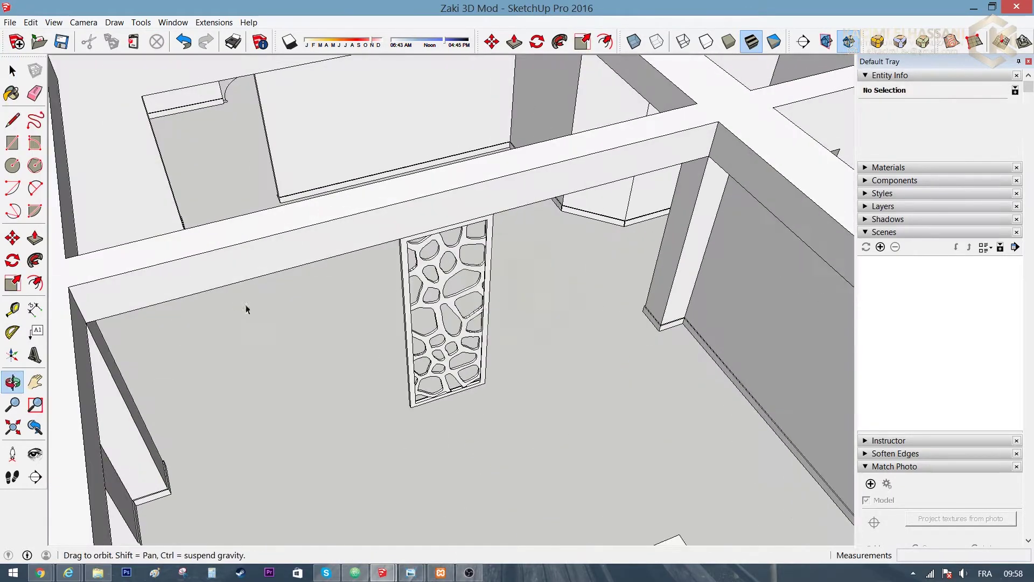
mouse_move(517, 300)
middle_mouse_down()
mouse_move(498, 363)
mouse_move(552, 386)
middle_mouse_up()
middle_click_drag(70, 261, 253, 420)
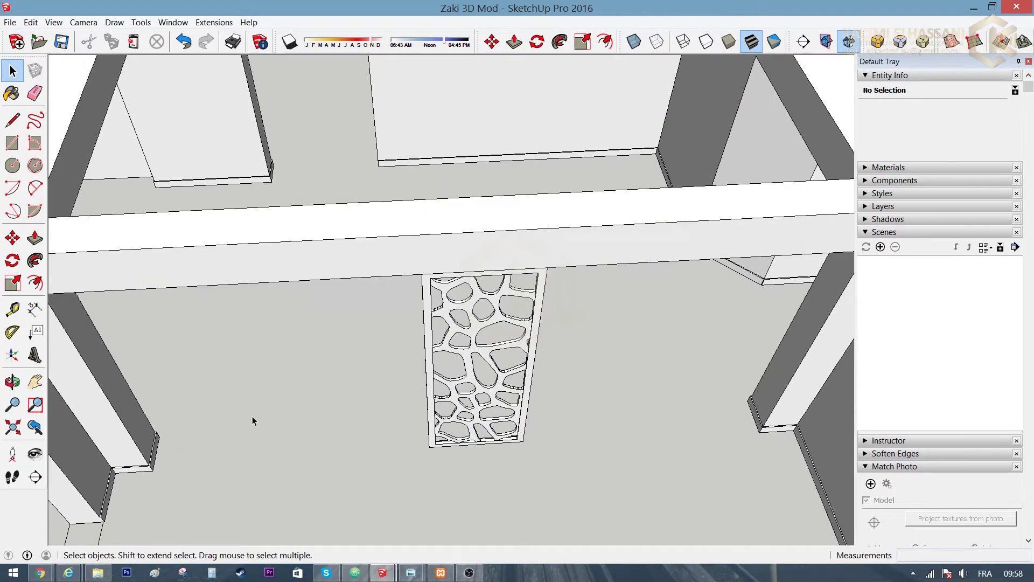
Step: Draw a floor line between the wall corners and make an offset copy of it
left_click(159, 436)
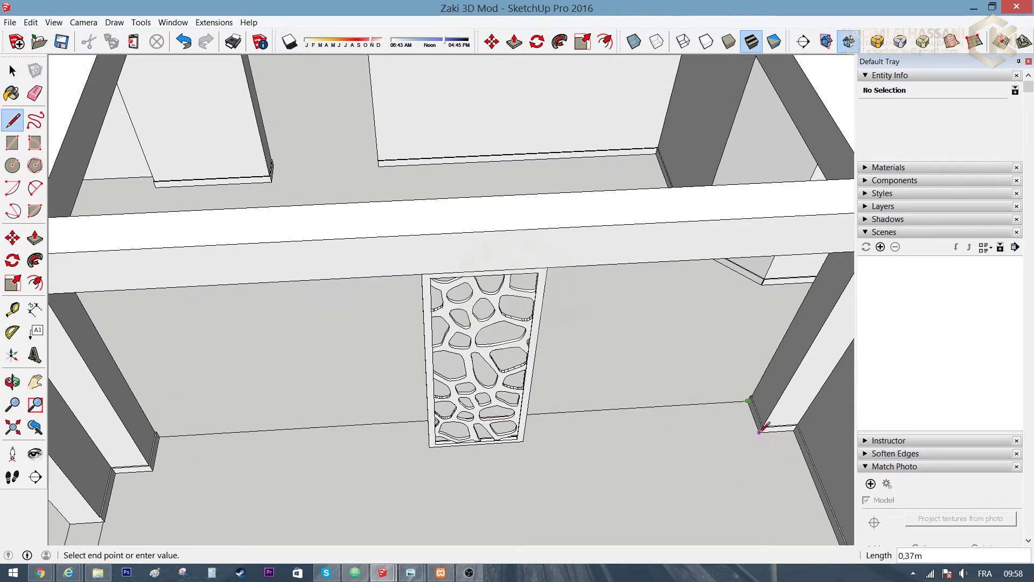
key("space")
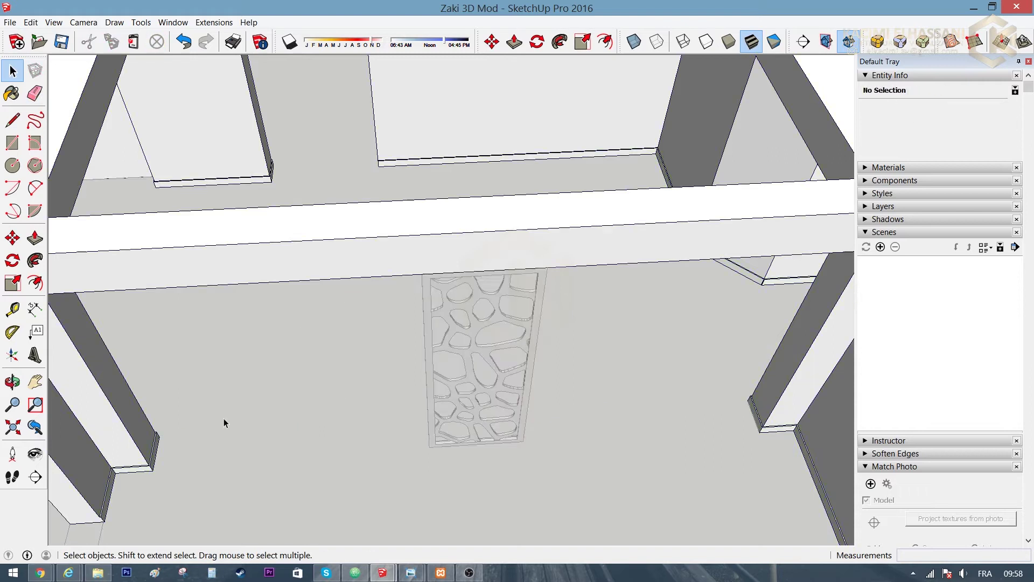
left_click(153, 469)
key("space")
key("m")
key("ctrl")
left_click(157, 456)
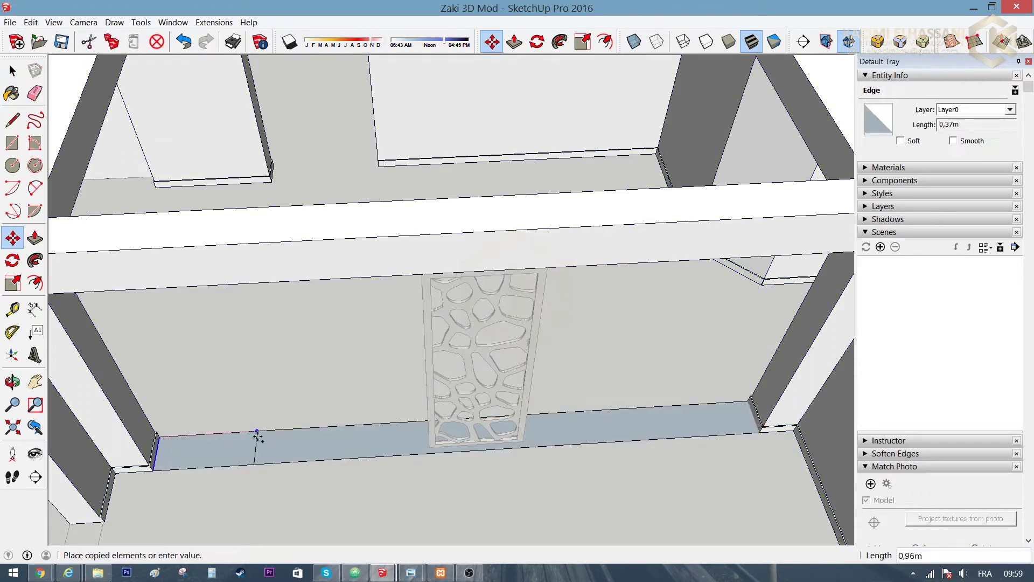
key("Return")
key("space")
Step: Copy the line again, erase the outer floor strips, and raise the middle strip into a base
key("m")
key("ctrl")
left_click(362, 426)
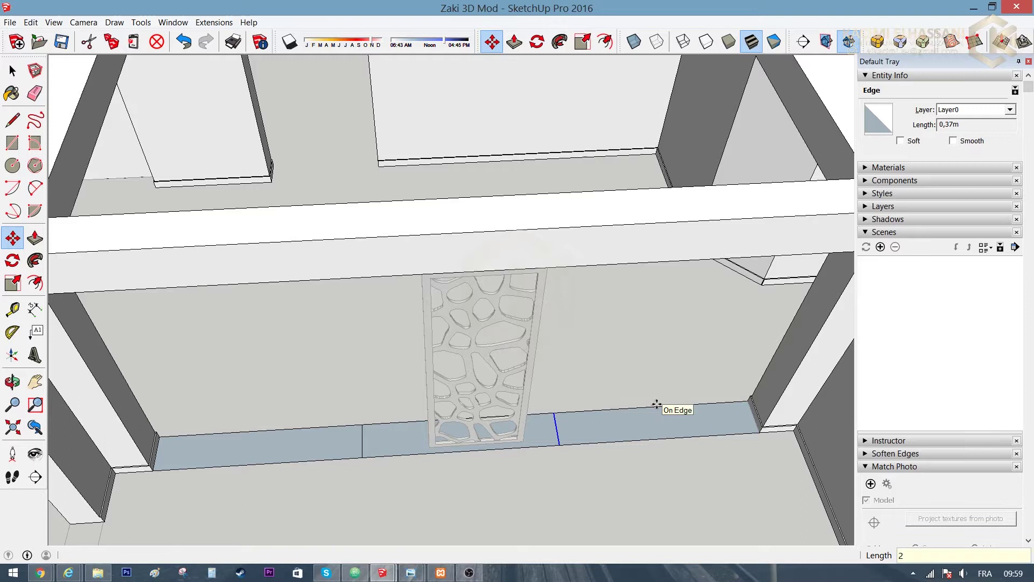
key("space")
key("e")
left_click(593, 440)
left_click(285, 462)
key("p")
left_click_drag(366, 442, 150, 470)
left_click(151, 471)
Step: Extend the base's end face by 0,60m and start measuring from the column corner
mouse_move(358, 452)
middle_mouse_down()
mouse_move(416, 473)
mouse_move(579, 400)
middle_mouse_up()
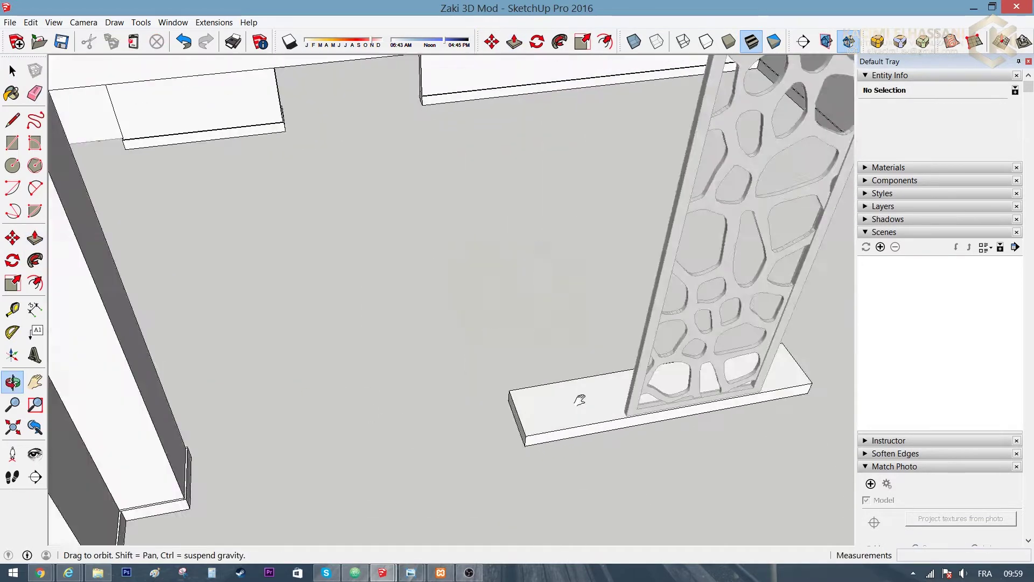
left_click_drag(545, 411, 498, 370)
middle_click_drag(566, 397, 555, 452)
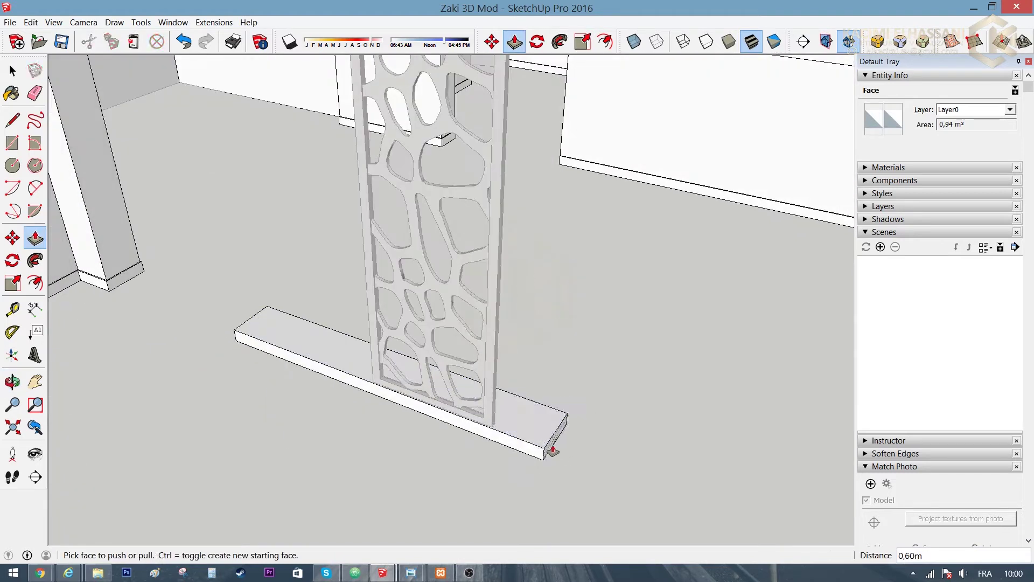
left_click_drag(555, 452, 640, 462)
type("6")
key("Return")
mouse_move(640, 461)
middle_mouse_down()
mouse_move(619, 472)
mouse_move(623, 455)
middle_mouse_up()
key("t")
left_click(238, 403)
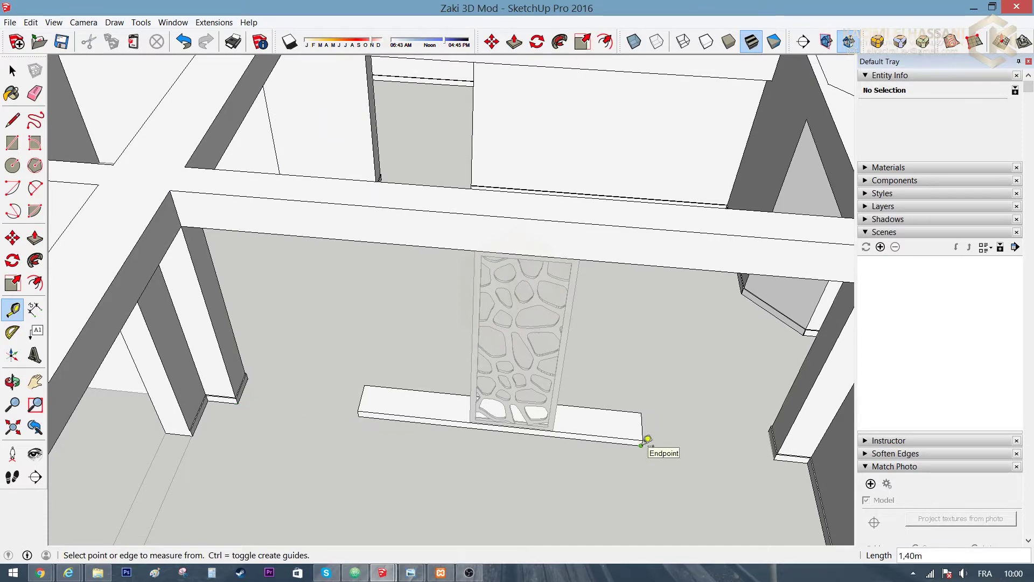
Step: Measure the base at 1,40m and orbit closer to the slab
left_click(780, 452)
mouse_move(779, 452)
middle_mouse_down()
mouse_move(545, 446)
mouse_move(512, 301)
mouse_move(439, 184)
mouse_move(425, 332)
mouse_move(441, 355)
mouse_move(309, 260)
mouse_move(388, 327)
middle_mouse_up()
scroll(511, 296, "up", 5)
middle_click_drag(568, 438, 577, 403)
key("l")
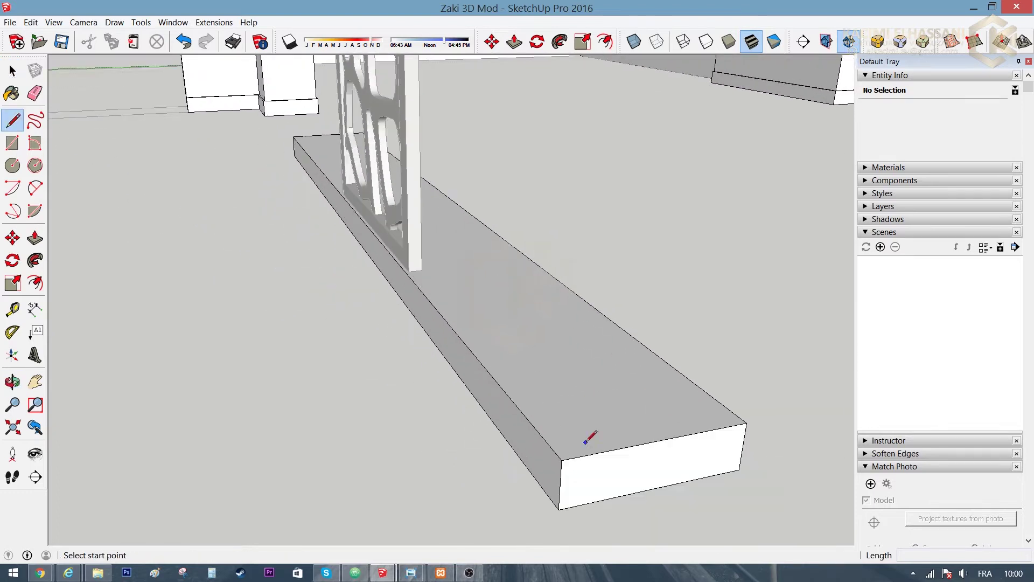
key("space")
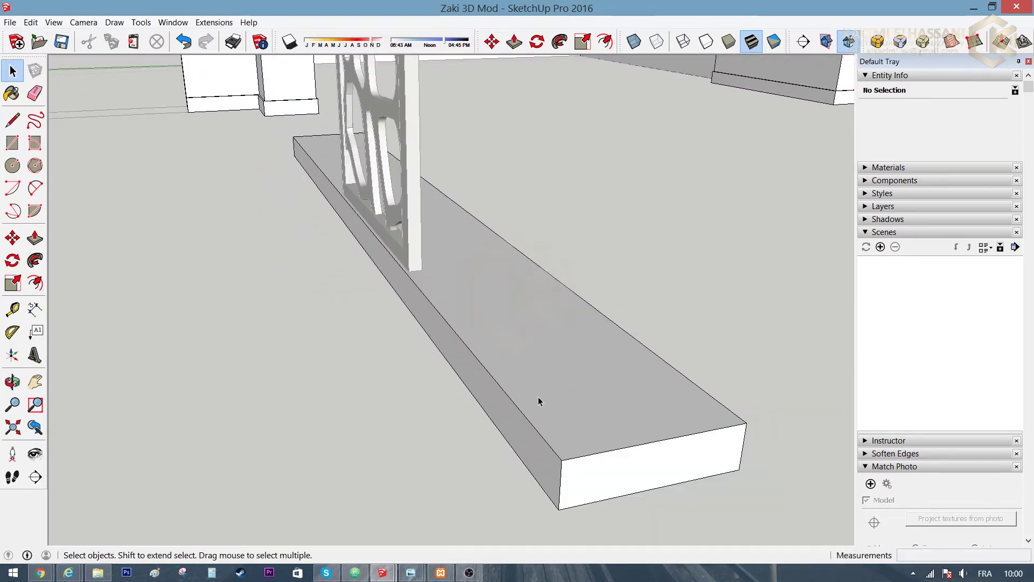
mouse_move(514, 385)
middle_mouse_down()
mouse_move(492, 376)
mouse_move(576, 425)
middle_mouse_up()
Step: Push/Pull the slab's front face and extend its end face slightly
key("p")
left_click(574, 500)
middle_click_drag(575, 498, 309, 418)
left_click(309, 417)
middle_click_drag(231, 406, 609, 440)
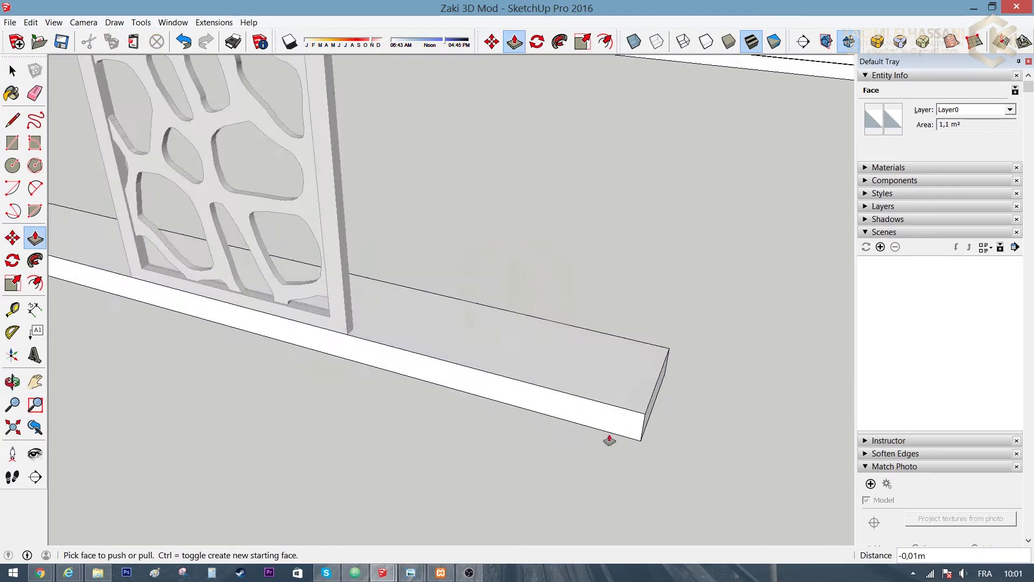
left_click(643, 423)
Step: Copy the slab's end edge and pull the end up into a 2,50 m upright post
key("space")
left_click(656, 383)
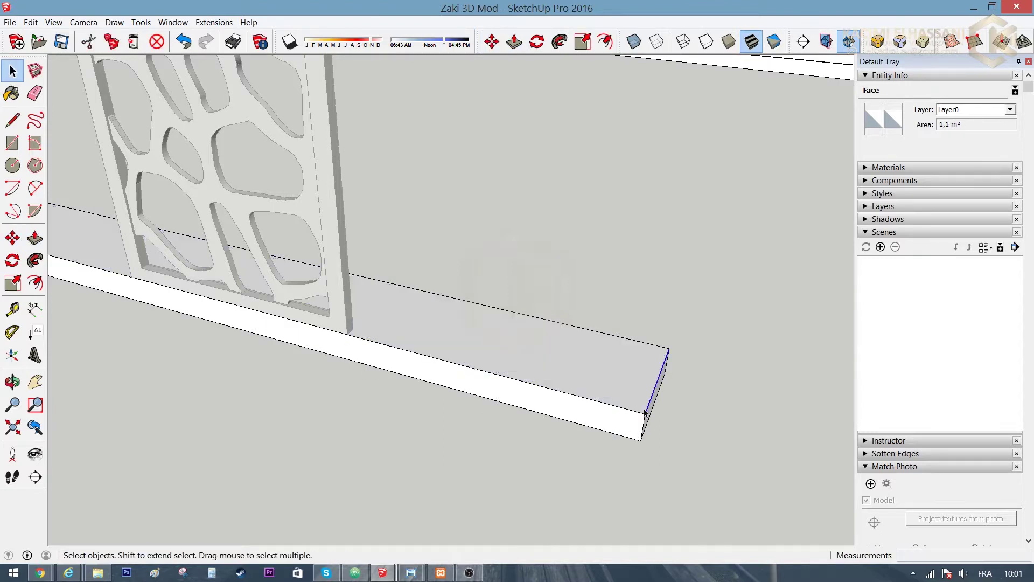
key("m")
key("ctrl")
left_click(644, 412)
mouse_move(609, 405)
middle_mouse_down()
mouse_move(291, 353)
mouse_move(307, 409)
middle_mouse_up()
key("p")
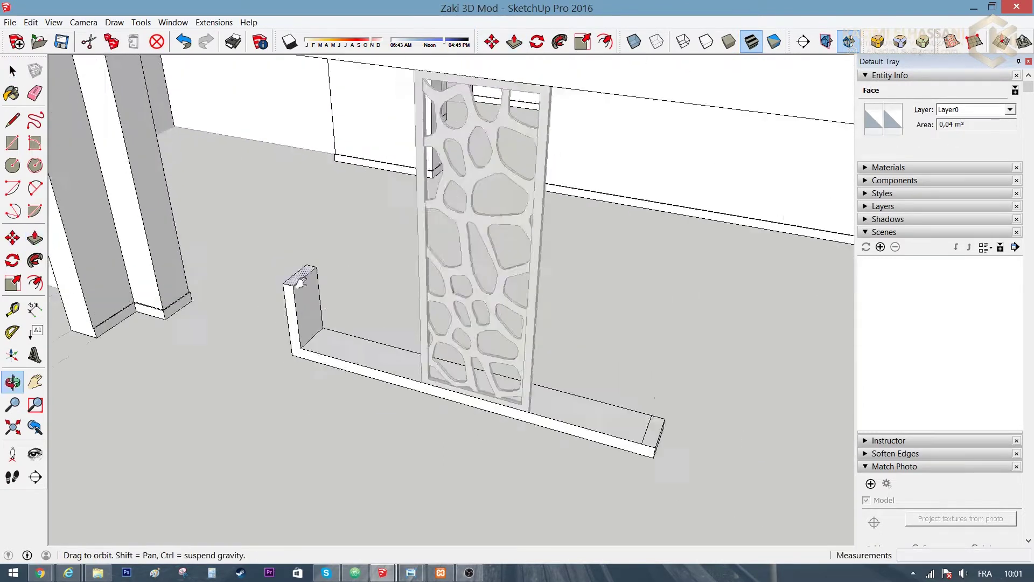
left_click_drag(307, 409, 294, 244)
middle_click_drag(247, 178, 496, 388)
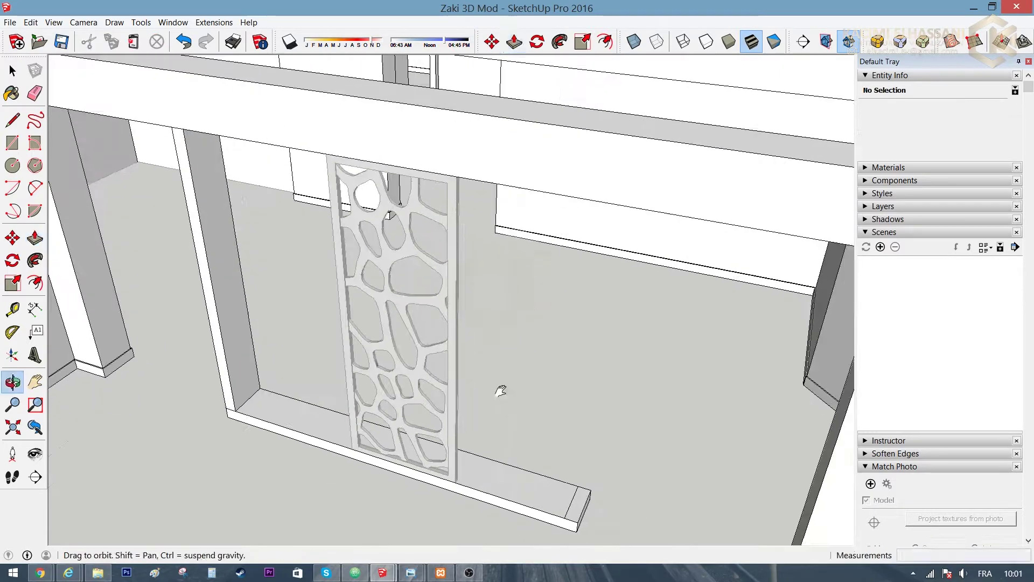
left_click(558, 250)
Step: Adjust the base's top and front faces beneath the lattice panel
middle_click_drag(555, 250, 842, 269)
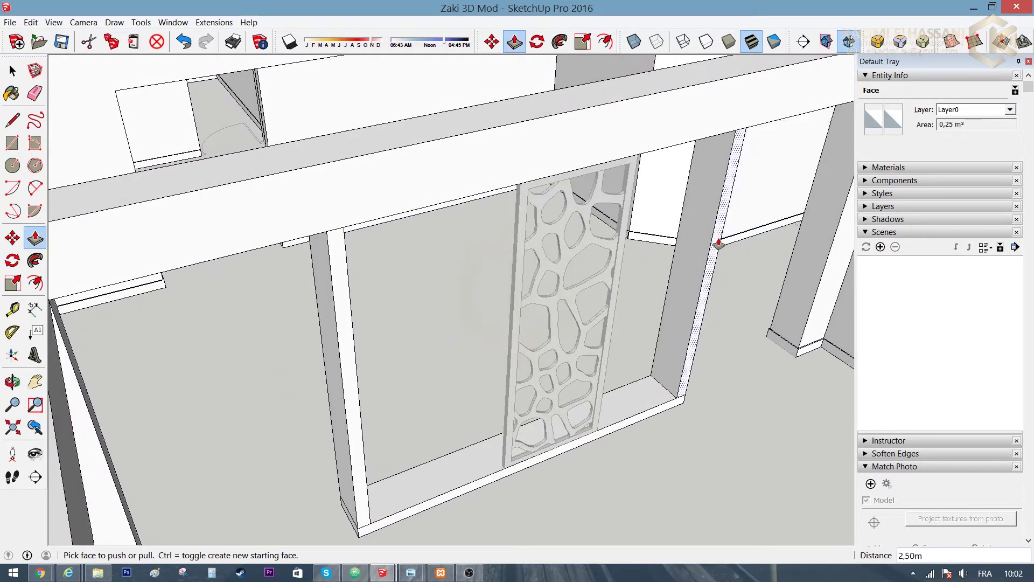
middle_click_drag(720, 240, 251, 440)
scroll(250, 441, "up", 5)
left_click(295, 416)
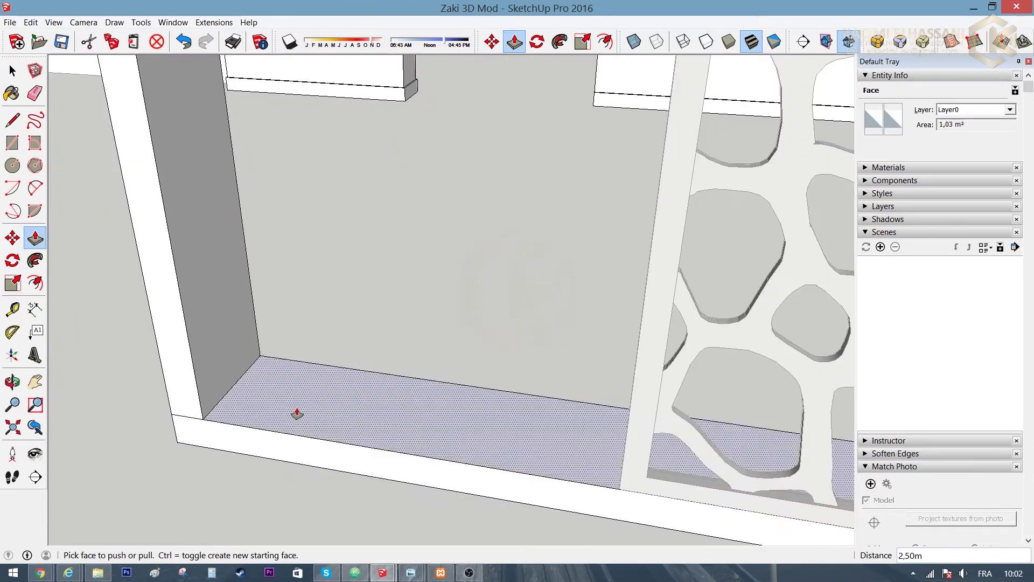
left_click(309, 431)
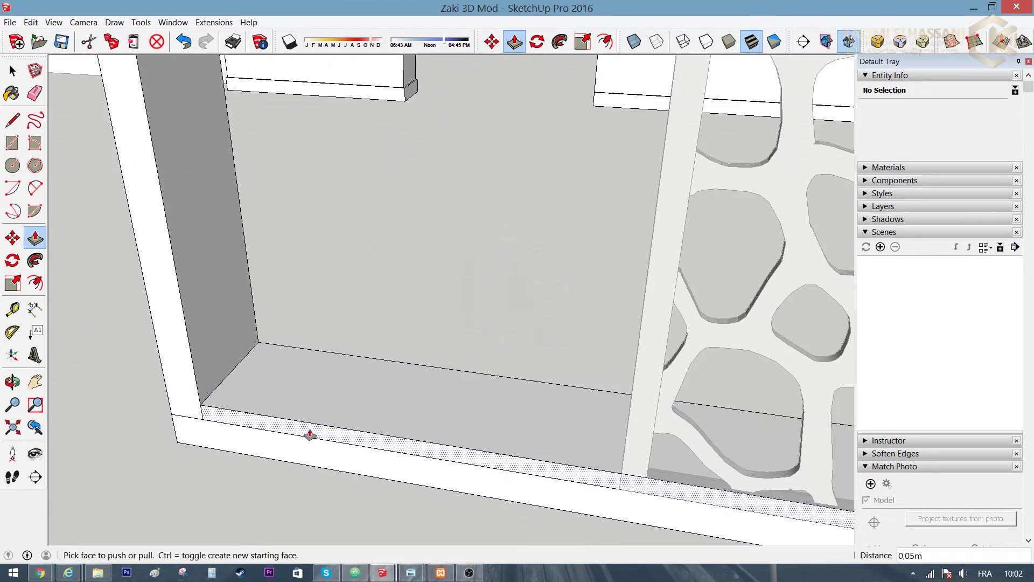
left_click(277, 452)
mouse_move(285, 450)
middle_mouse_down()
mouse_move(389, 406)
mouse_move(690, 499)
mouse_move(282, 411)
mouse_move(343, 368)
mouse_move(517, 411)
middle_mouse_up()
key("e")
scroll(483, 381, "up", 3)
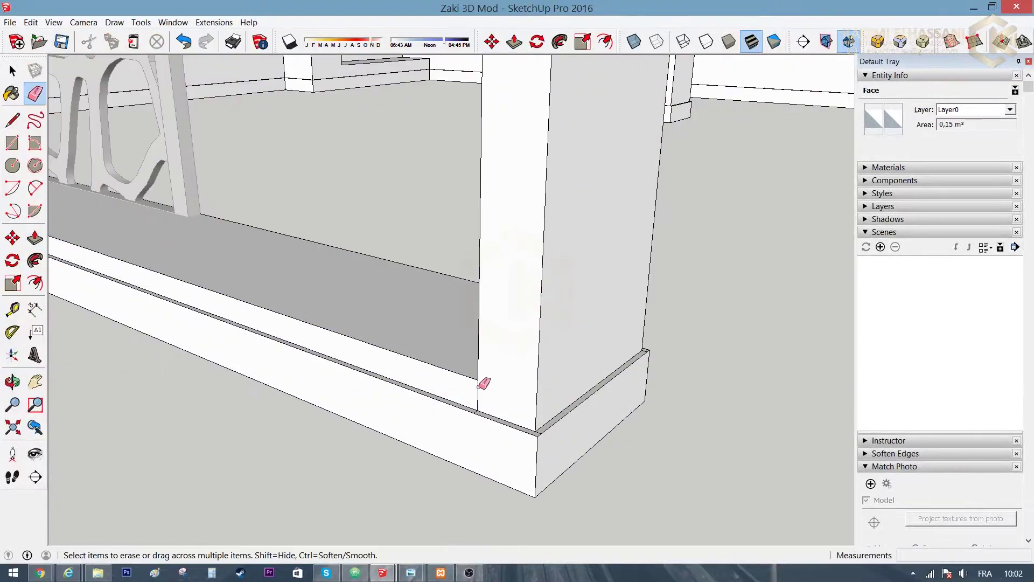
scroll(473, 410, "up", 5)
mouse_move(655, 466)
middle_mouse_down()
mouse_move(519, 388)
mouse_move(535, 459)
middle_mouse_up()
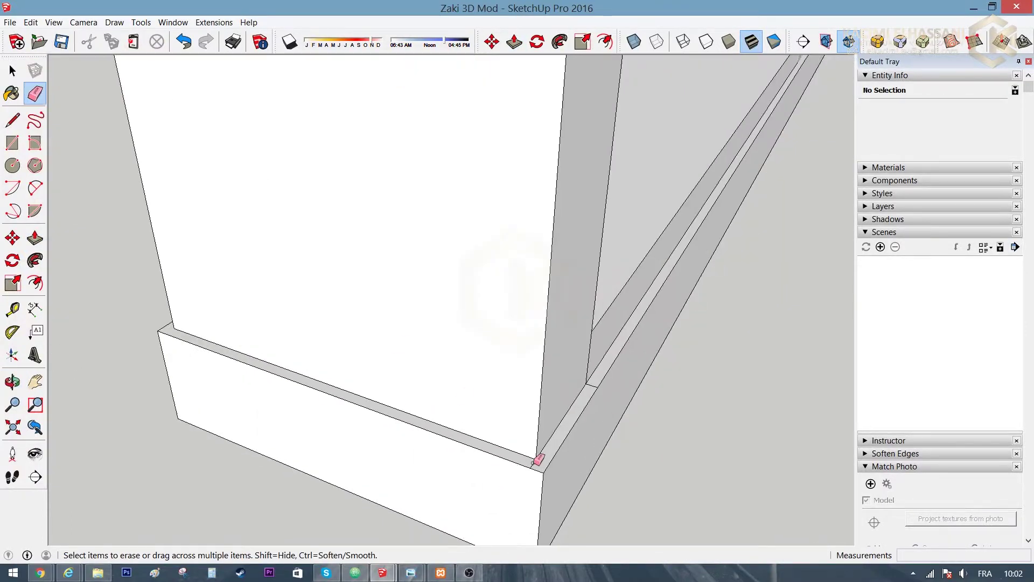
mouse_move(595, 381)
middle_mouse_down()
mouse_move(500, 345)
mouse_move(619, 324)
middle_mouse_up()
scroll(623, 372, "up", 5)
scroll(468, 443, "down", 3)
scroll(581, 417, "up", 3)
mouse_move(581, 417)
middle_mouse_down()
mouse_move(443, 342)
mouse_move(300, 364)
mouse_move(515, 433)
middle_mouse_up()
scroll(357, 324, "down", 3)
mouse_move(357, 323)
middle_mouse_down()
mouse_move(544, 484)
mouse_move(200, 284)
mouse_move(743, 289)
mouse_move(117, 358)
mouse_move(176, 371)
mouse_move(592, 312)
mouse_move(515, 199)
mouse_move(535, 142)
mouse_move(491, 312)
middle_mouse_up()
key("space")
left_click(534, 143)
Step: Scale the lattice panel slightly thinner along the green axis
scroll(446, 397, "up", 5)
key("s")
left_click_drag(455, 455, 466, 464)
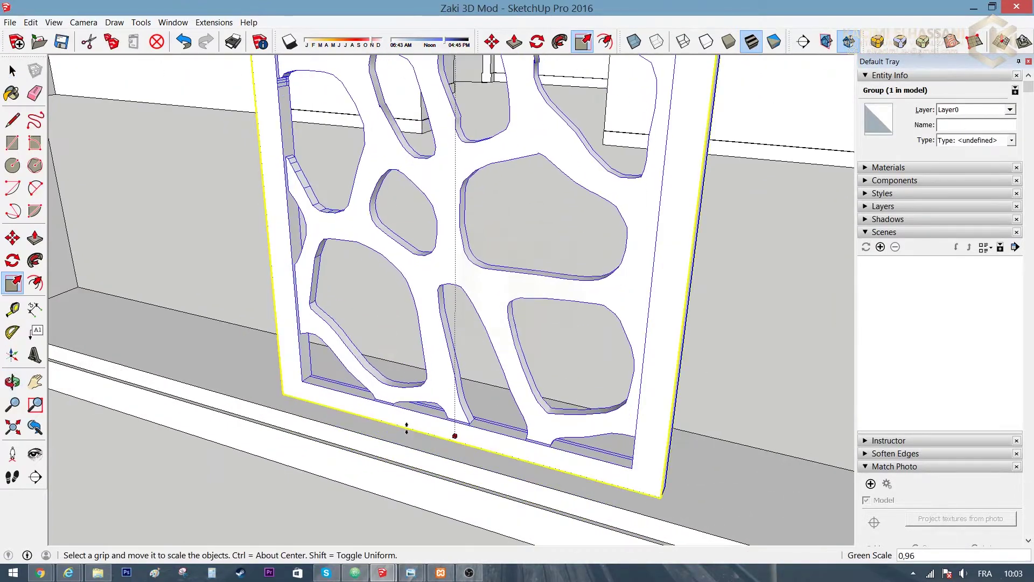
mouse_move(238, 401)
middle_mouse_down()
mouse_move(485, 422)
mouse_move(491, 531)
middle_mouse_up()
scroll(401, 452, "up", 3)
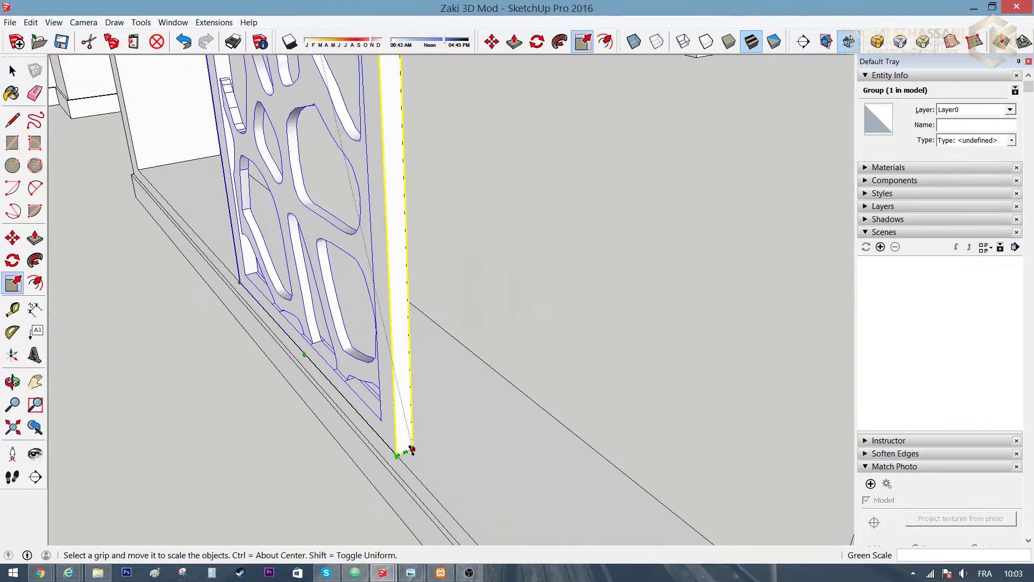
Step: Move the panel into place inside its frame on the base
key("m")
mouse_move(422, 341)
middle_mouse_down()
mouse_move(203, 179)
mouse_move(568, 340)
mouse_move(434, 387)
middle_mouse_up()
scroll(330, 241, "up", 3)
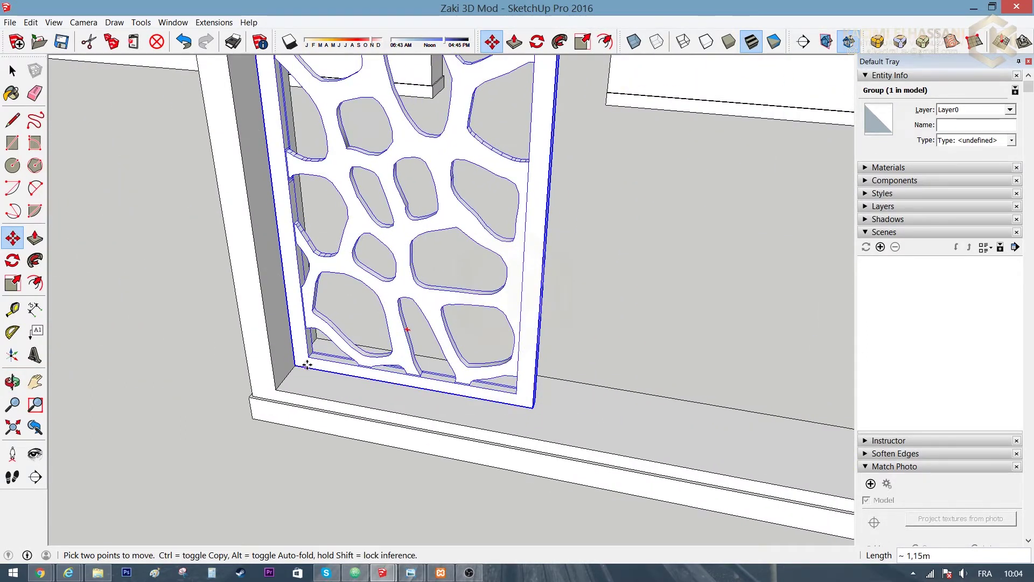
left_click(361, 357)
scroll(361, 358, "down", 3)
scroll(502, 384, "down", 2)
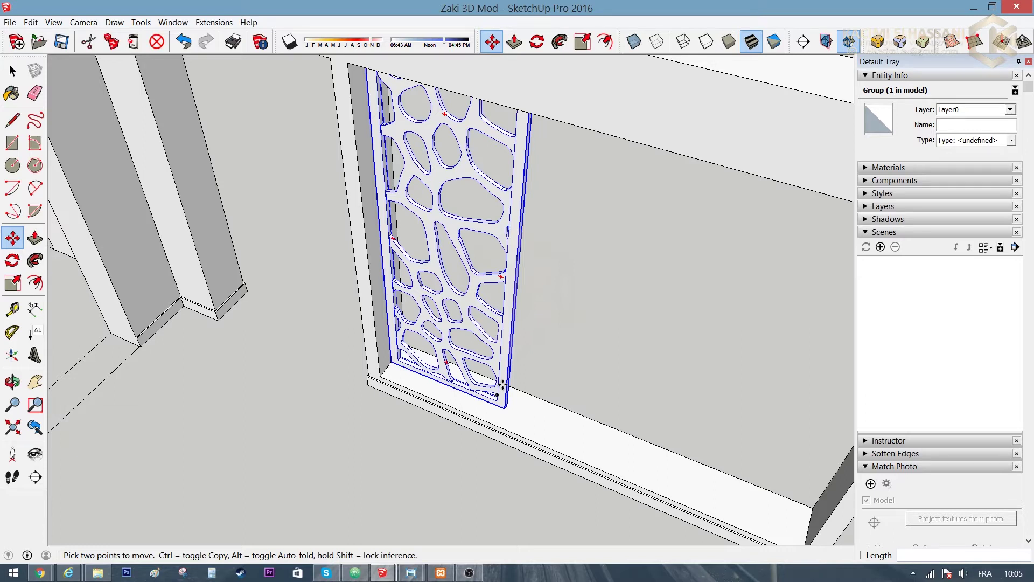
Step: Copy the lattice panel beside the first, making three copies with *3
left_click(390, 367)
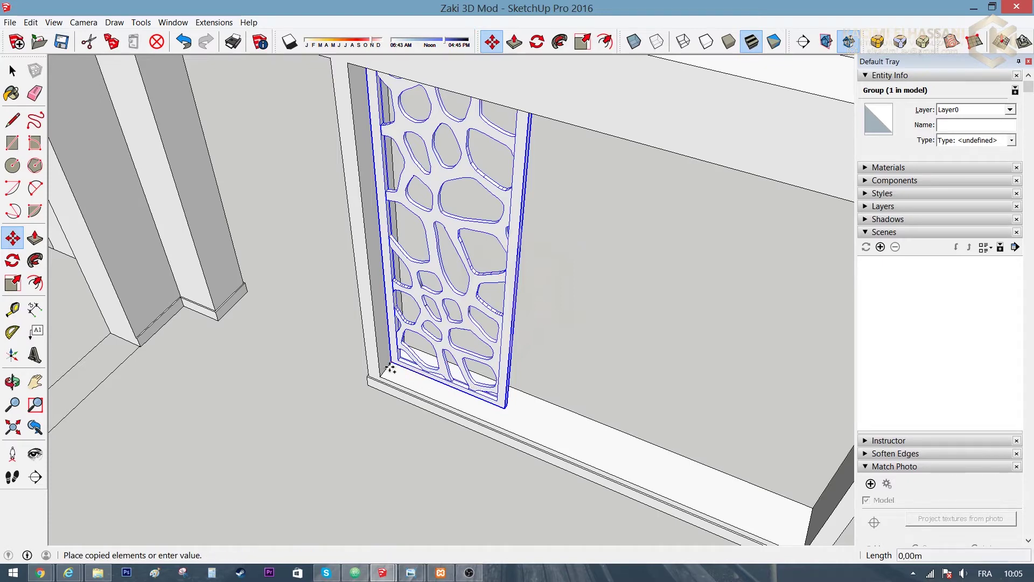
left_click(509, 405)
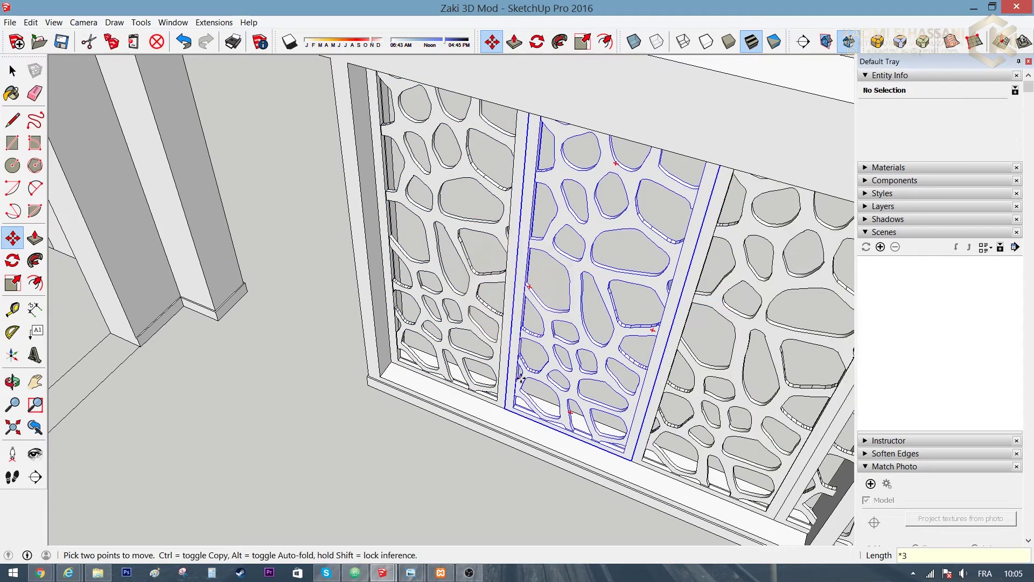
middle_click_drag(509, 404, 635, 334)
scroll(635, 335, "down", 5)
key("space")
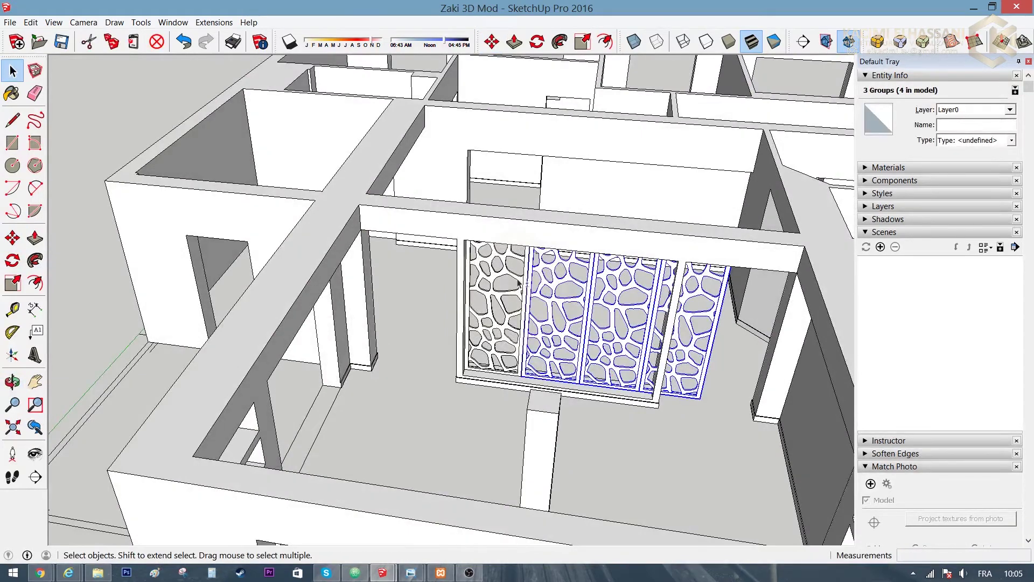
Step: Select the added panel copies and try resizing them with Scale
left_click(517, 282, "shift")
key("s")
scroll(730, 342, "up", 3)
scroll(704, 323, "up", 3)
middle_click_drag(705, 323, 438, 300)
scroll(438, 300, "down", 5)
key("space")
Step: Delete the surplus fourth lattice panel
left_click(630, 388)
left_click(587, 356)
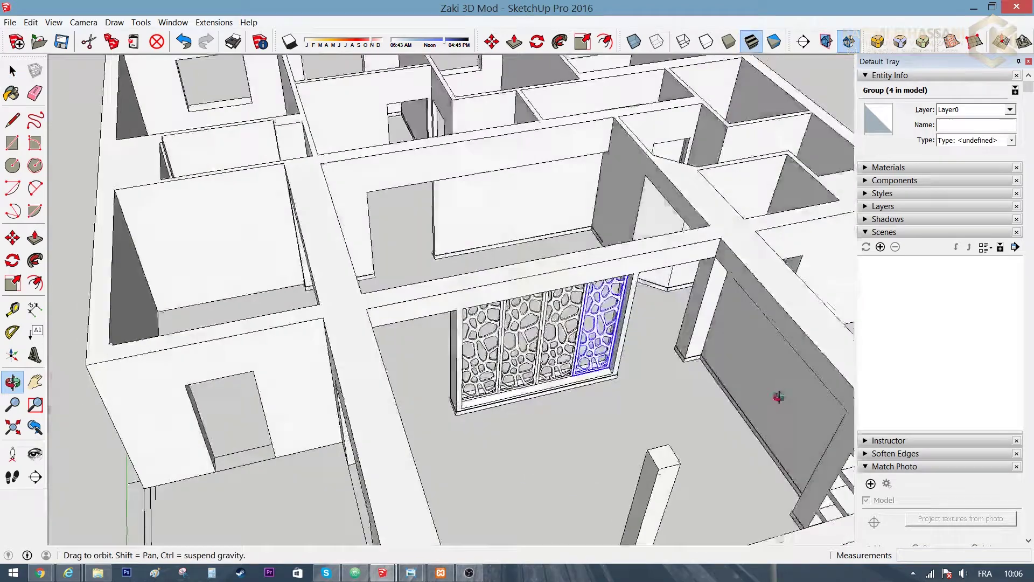
middle_click_drag(622, 348, 524, 328)
key("Delete")
Step: Scale the three remaining panels to fill the window opening
left_click(539, 334)
left_click(471, 345, "shift")
scroll(471, 345, "up", 3)
key("s")
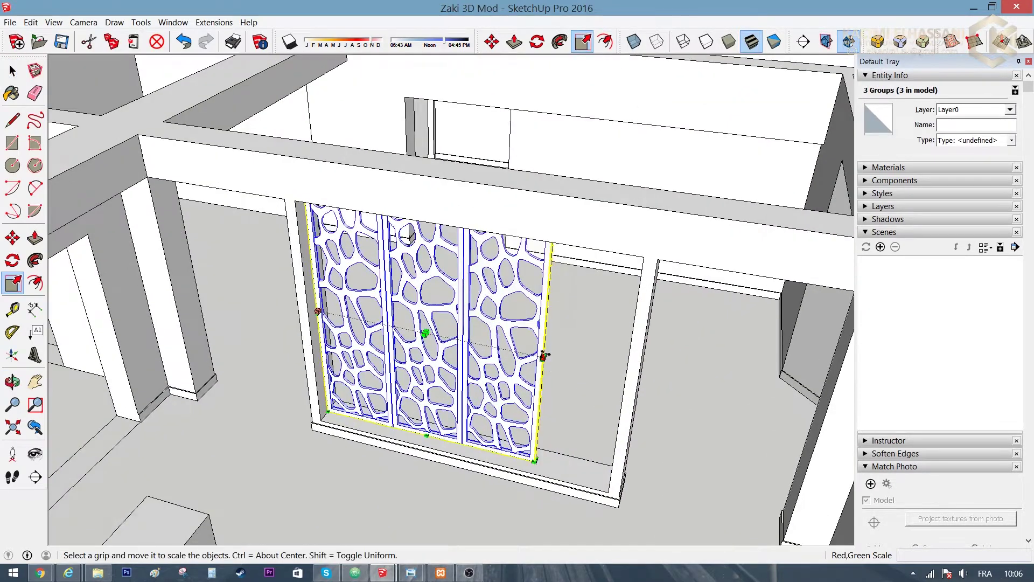
scroll(630, 348, "down", 5)
key("space")
scroll(404, 411, "up", 5)
scroll(458, 74, "up", 3)
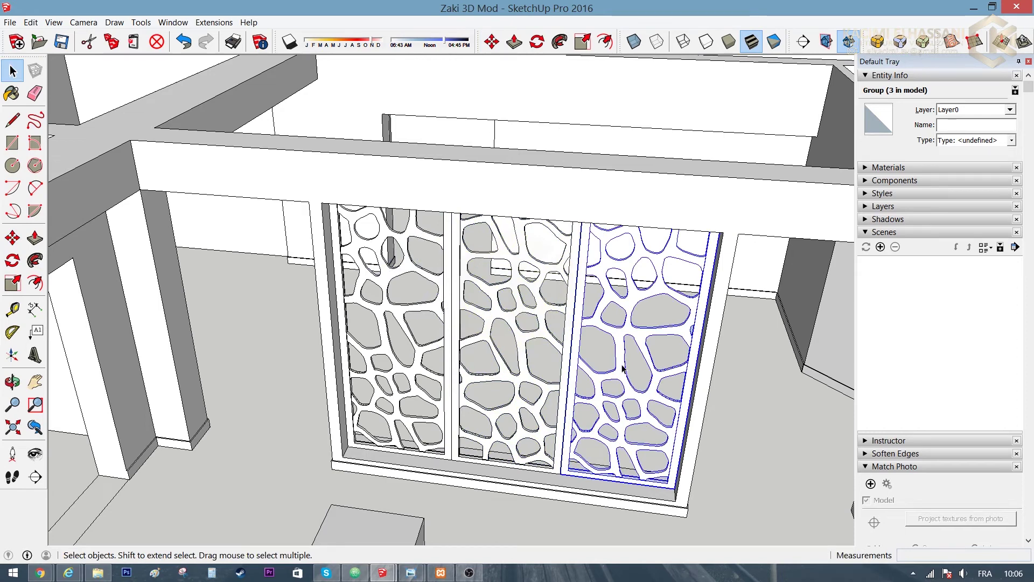
Step: Inside the right panel group, push its side face out by 0,002
scroll(532, 424, "down", 2)
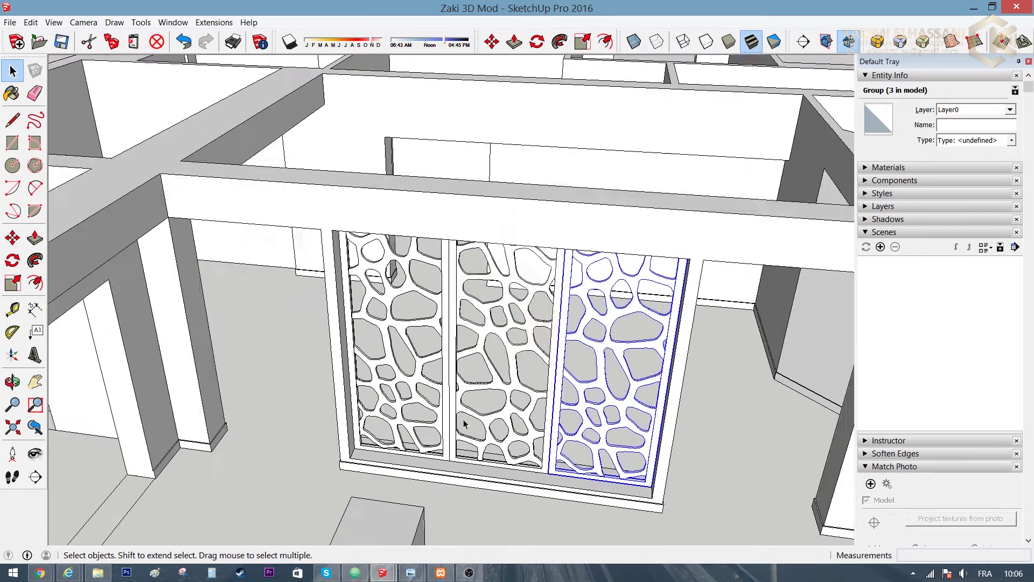
scroll(462, 423, "down", 3)
scroll(570, 323, "up", 6)
scroll(580, 260, "up", 3)
double_click(580, 260)
scroll(539, 253, "up", 2)
key("p")
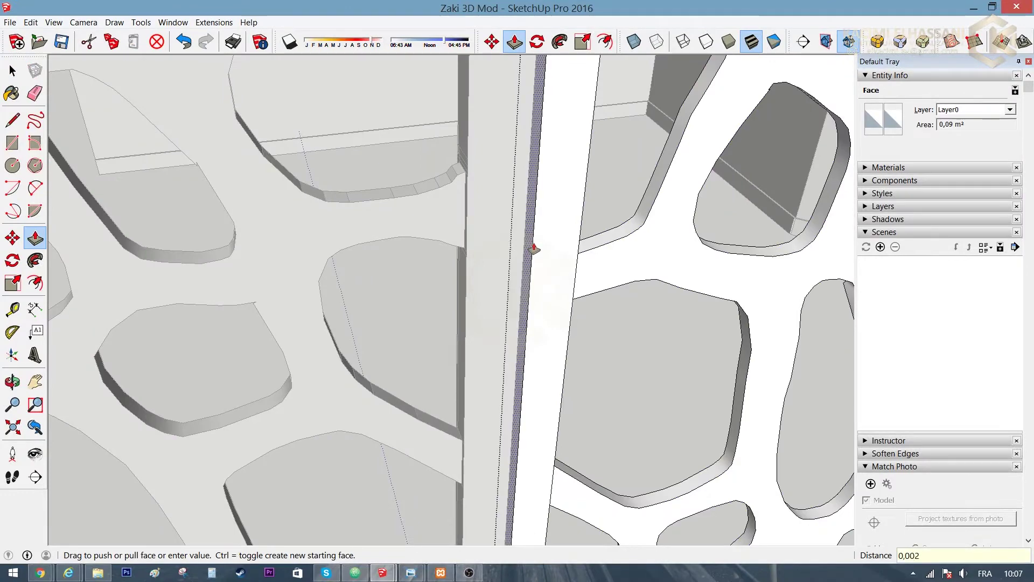
key("space")
Step: Zoom and orbit out to a raised overview of the lattice screen in its room
scroll(533, 270, "down", 3)
scroll(533, 269, "down", 2)
scroll(447, 317, "up", 6)
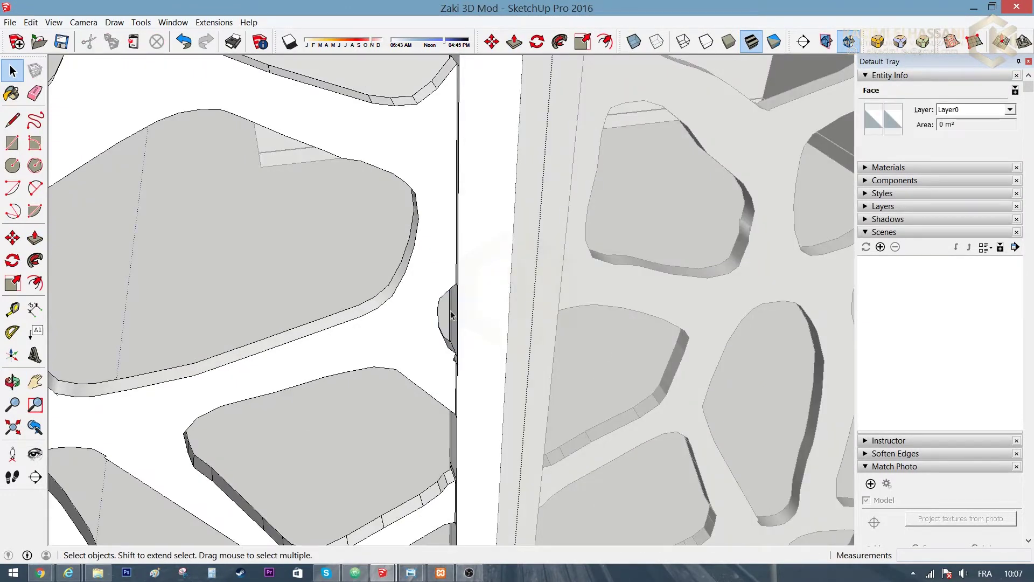
scroll(451, 315, "down", 3)
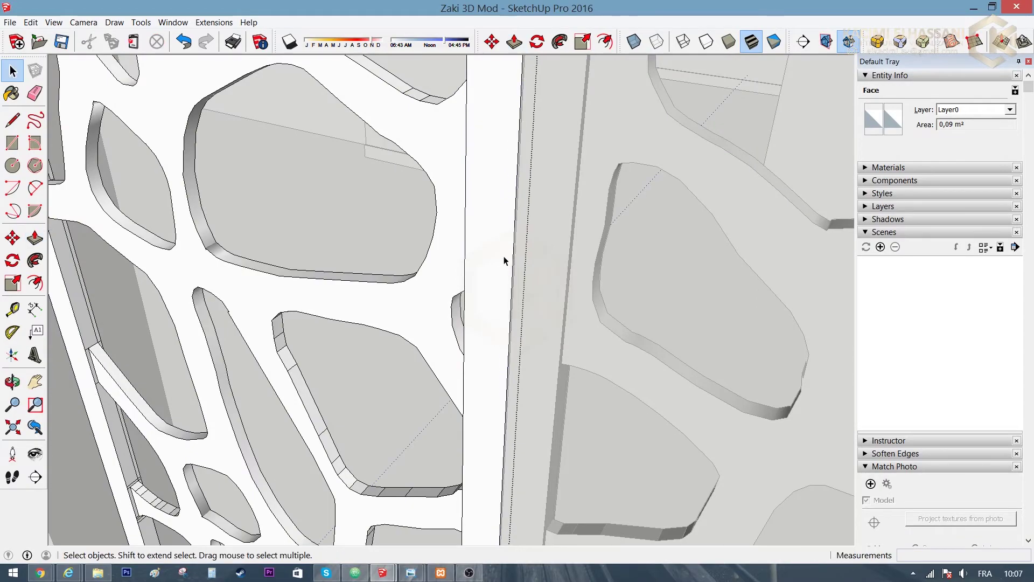
scroll(722, 284, "down", 5)
scroll(625, 362, "up", 4)
scroll(592, 341, "up", 1)
scroll(704, 291, "down", 2)
mouse_move(704, 290)
middle_mouse_down()
mouse_move(237, 246)
mouse_move(471, 323)
middle_mouse_up()
scroll(544, 99, "up", 4)
scroll(525, 129, "up", 3)
scroll(525, 128, "down", 2)
scroll(525, 128, "down", 5)
mouse_move(525, 161)
middle_mouse_down()
mouse_move(646, 308)
mouse_move(519, 329)
mouse_move(527, 127)
mouse_move(409, 76)
mouse_move(254, 120)
mouse_move(324, 235)
mouse_move(601, 193)
mouse_move(461, 349)
mouse_move(507, 383)
mouse_move(489, 222)
middle_mouse_up()
middle_click_drag(648, 172, 358, 224)
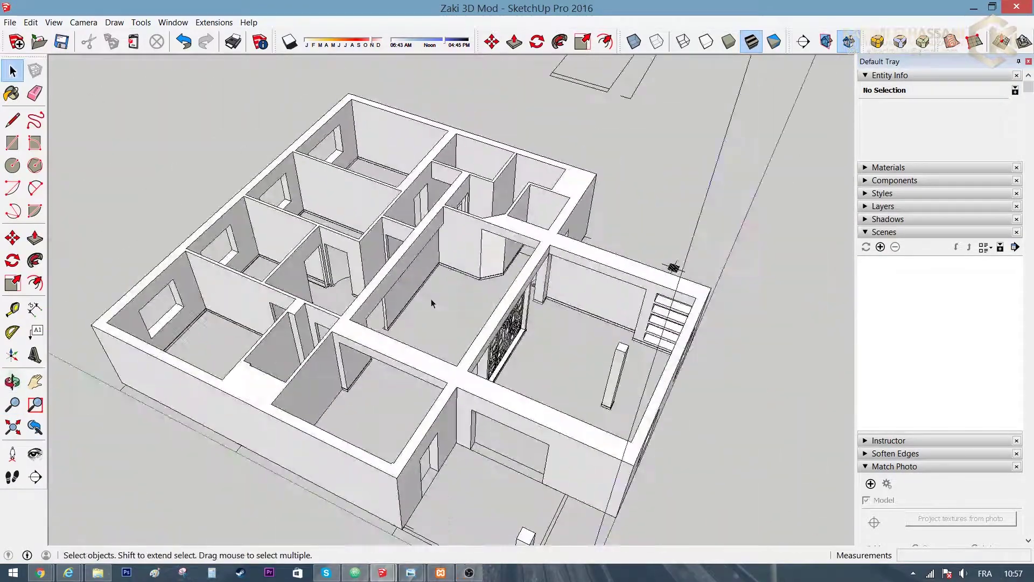
mouse_move(431, 300)
middle_mouse_down()
mouse_move(509, 357)
mouse_move(277, 462)
mouse_move(447, 312)
middle_mouse_up()
scroll(561, 343, "up", 5)
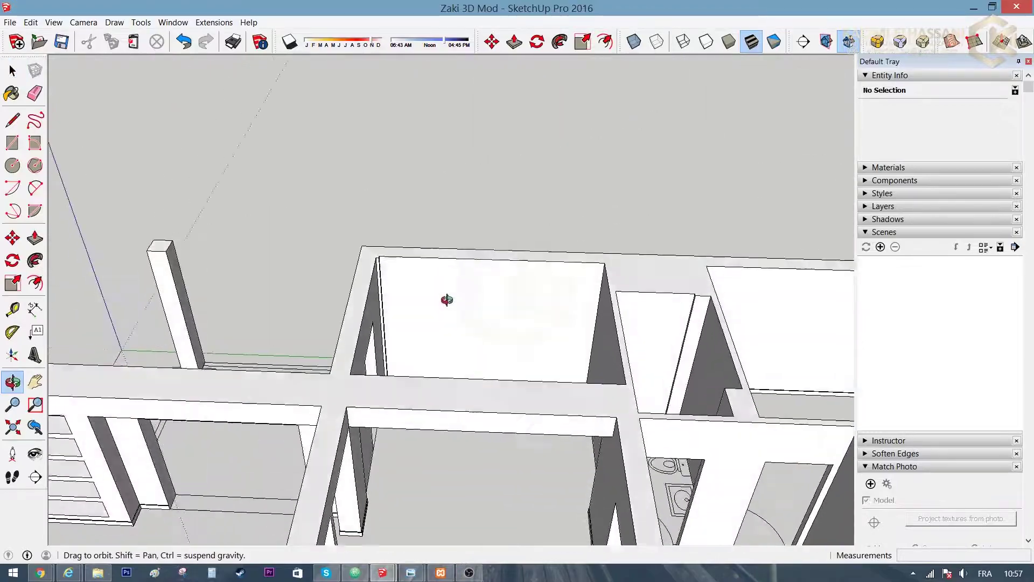
middle_click_drag(413, 282, 306, 381)
mouse_move(298, 326)
middle_mouse_down()
mouse_move(625, 260)
mouse_move(479, 316)
mouse_move(455, 360)
mouse_move(208, 354)
mouse_move(411, 471)
mouse_move(480, 307)
middle_mouse_up()
scroll(402, 339, "up", 3)
middle_click_drag(401, 336, 564, 337)
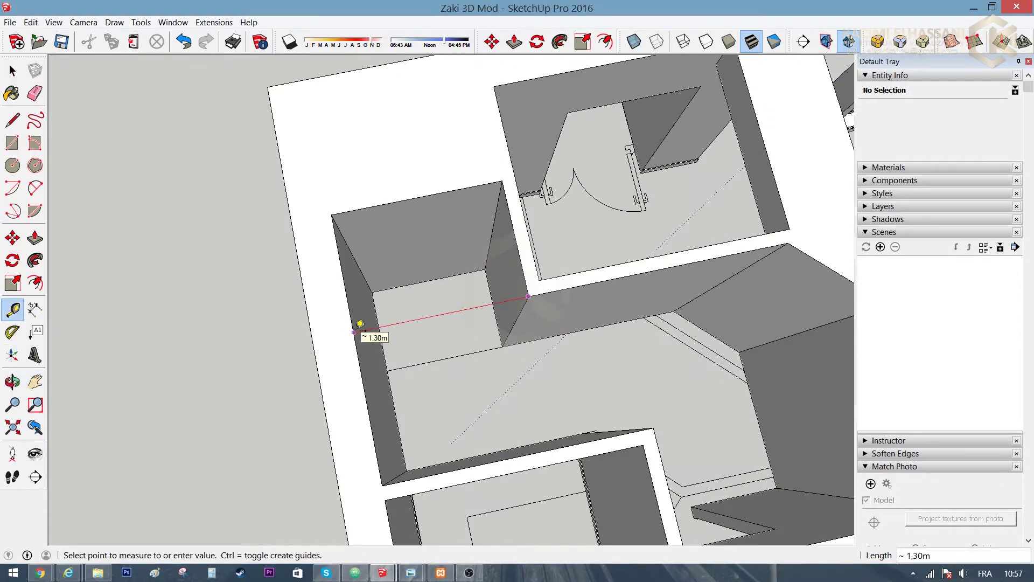
mouse_move(505, 173)
middle_mouse_down()
mouse_move(447, 249)
mouse_move(550, 307)
mouse_move(447, 360)
mouse_move(508, 323)
mouse_move(449, 208)
mouse_move(623, 237)
mouse_move(732, 182)
mouse_move(381, 235)
mouse_move(671, 273)
mouse_move(776, 392)
mouse_move(485, 350)
mouse_move(314, 353)
mouse_move(212, 372)
mouse_move(498, 331)
mouse_move(605, 242)
mouse_move(489, 192)
mouse_move(469, 150)
mouse_move(635, 283)
mouse_move(450, 132)
mouse_move(699, 279)
mouse_move(669, 224)
mouse_move(213, 233)
middle_mouse_up()
key("space")
Step: Cut the three lattice panels and paste them back into the window opening
left_click(669, 224)
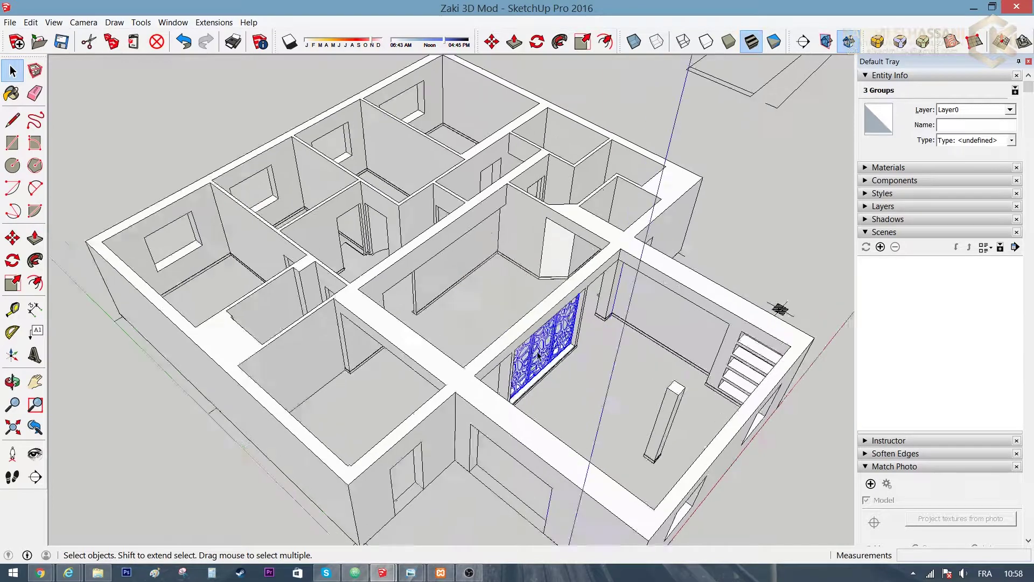
scroll(538, 355, "up", 5)
scroll(304, 366, "up", 1)
left_click(305, 366)
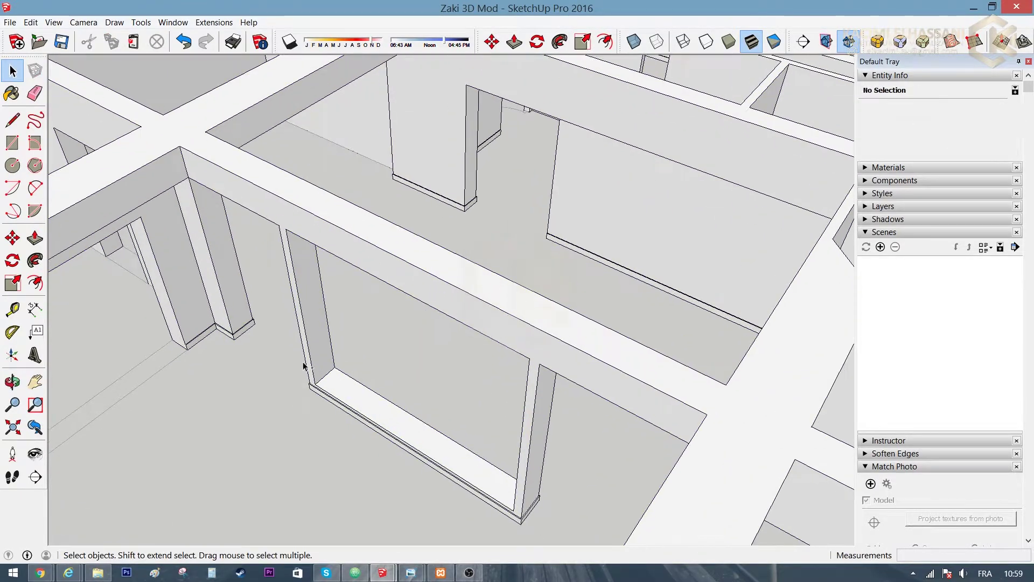
left_click(315, 383)
scroll(273, 296, "up", 3)
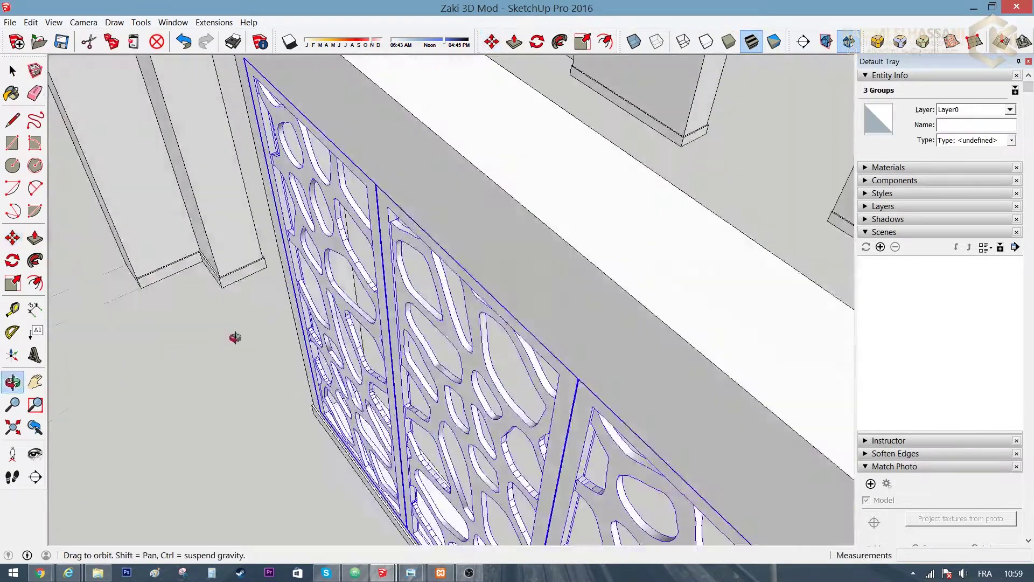
middle_click_drag(238, 339, 364, 274)
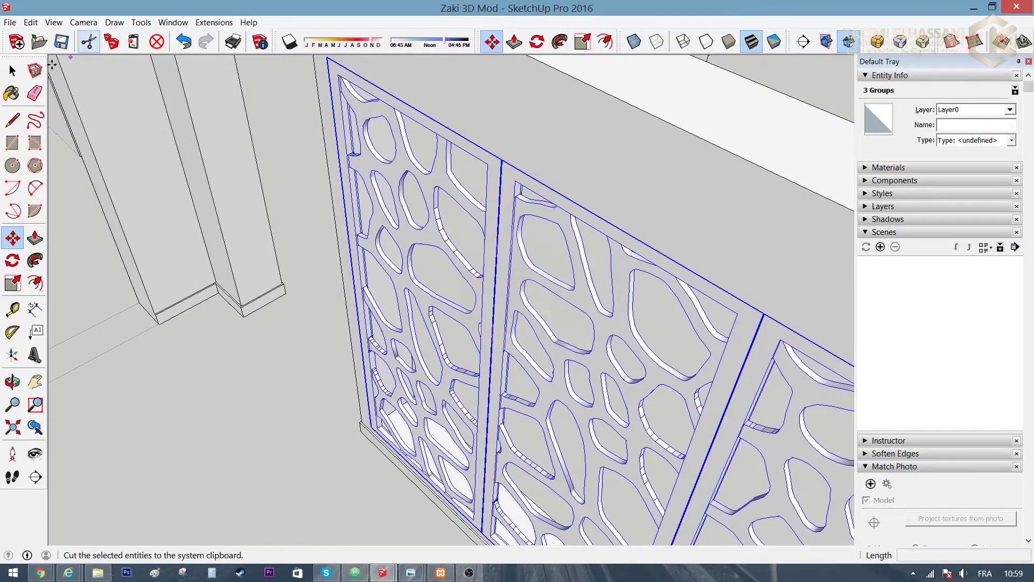
Step: Toggle X-ray on and off to check the lattice's alignment with the walls
left_click(634, 42)
scroll(438, 346, "up", 2)
scroll(445, 350, "down", 5)
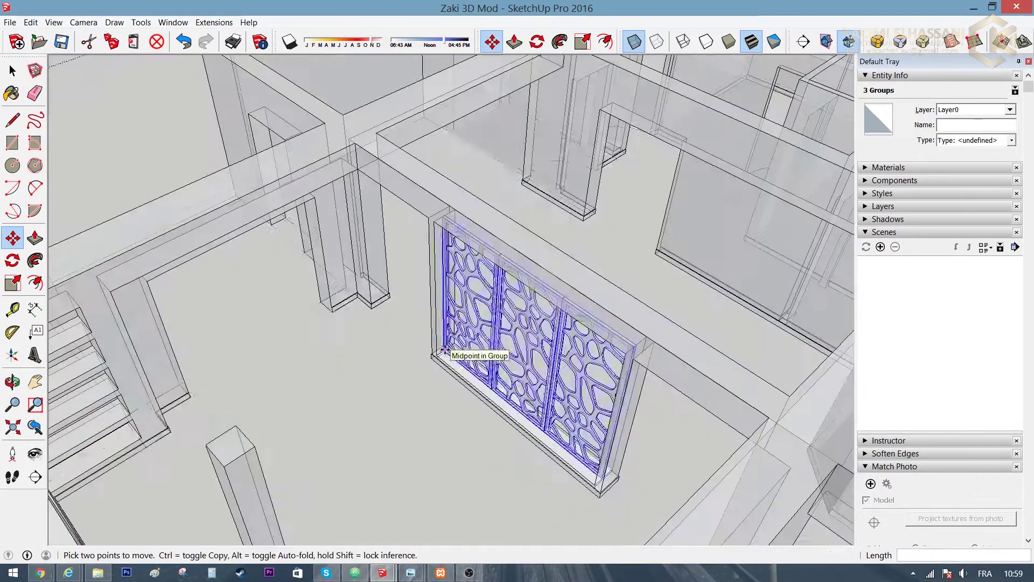
left_click(634, 42)
mouse_move(593, 243)
middle_mouse_down()
mouse_move(577, 363)
mouse_move(173, 281)
mouse_move(432, 392)
mouse_move(333, 343)
mouse_move(688, 386)
mouse_move(576, 380)
mouse_move(637, 400)
middle_mouse_up()
scroll(333, 343, "down", 3)
scroll(637, 400, "up", 5)
mouse_move(588, 272)
middle_mouse_down()
mouse_move(538, 132)
mouse_move(473, 305)
mouse_move(526, 300)
mouse_move(455, 247)
mouse_move(438, 264)
mouse_move(618, 280)
mouse_move(528, 278)
middle_mouse_up()
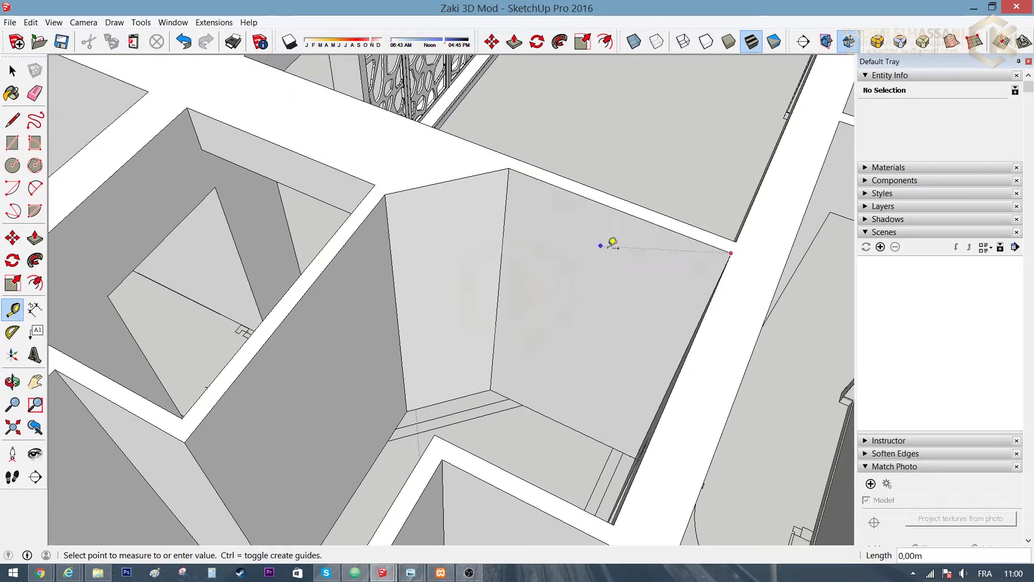
Step: Select all the house walls and make them into one group
middle_click_drag(579, 215, 428, 362)
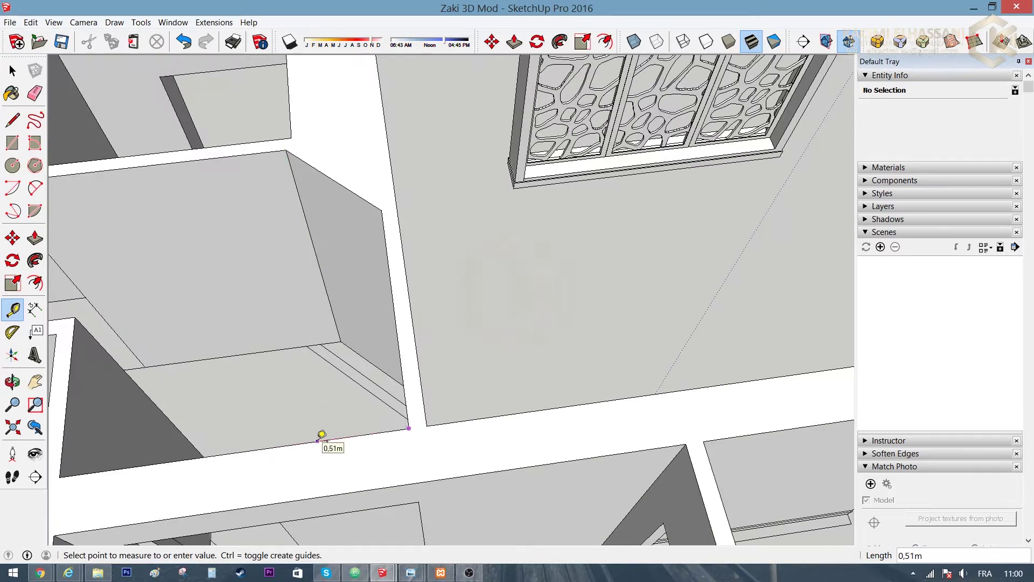
key("space")
scroll(526, 301, "down", 5)
middle_click_drag(526, 300, 451, 193)
left_click(451, 192)
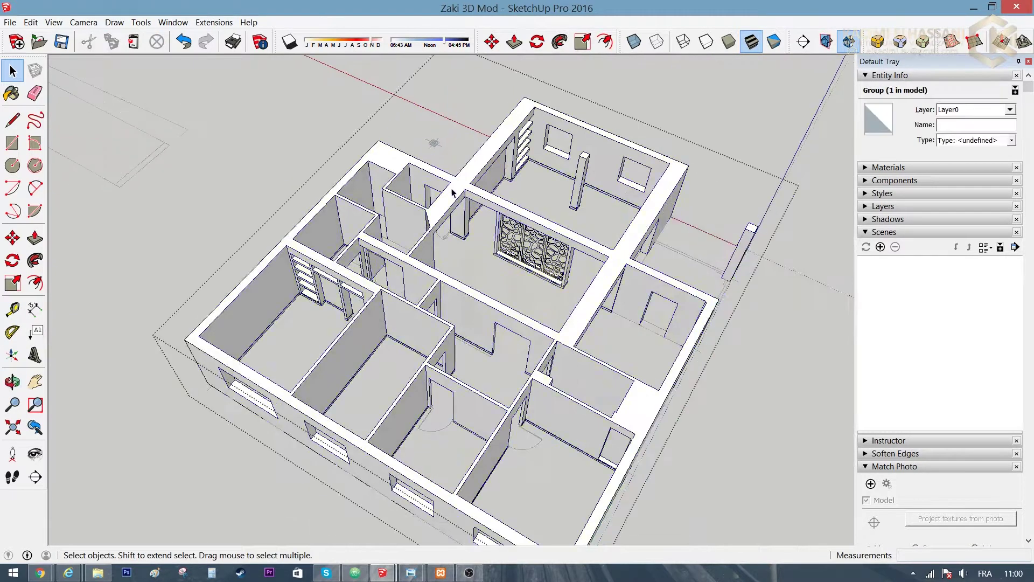
left_click(590, 360)
mouse_move(472, 270)
middle_mouse_down()
mouse_move(415, 270)
mouse_move(447, 304)
middle_mouse_up()
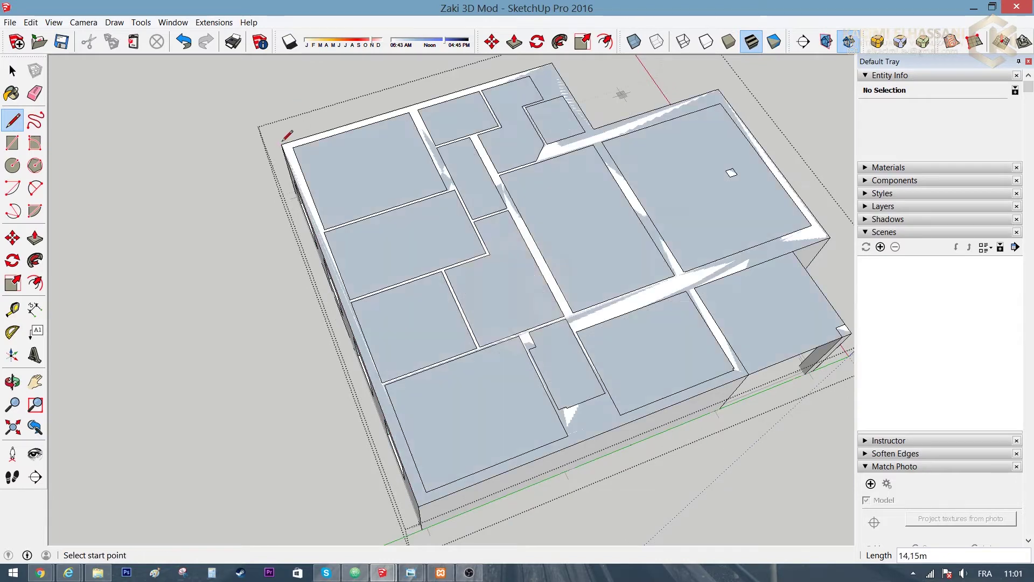
Step: Push/Pull the 205 m² house-top face 0,20 m into a slab and move it
key("space")
right_click(371, 172)
left_click(379, 173)
key("p")
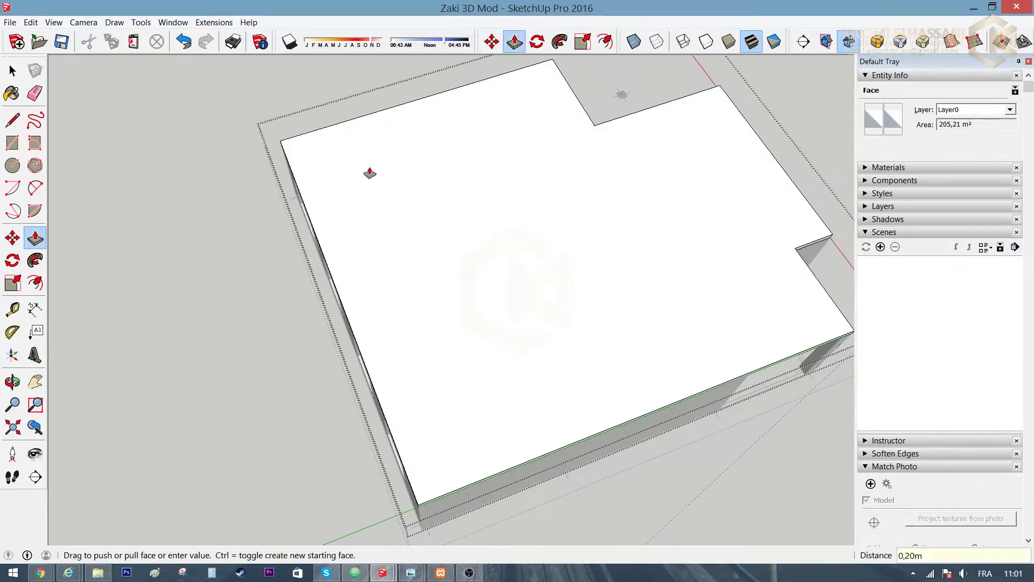
middle_click_drag(370, 171, 397, 207)
scroll(493, 361, "up", 5)
key("m")
scroll(493, 361, "down", 8)
Step: Orbit over the walls and select the pillar's vertical edge for the niche outline
mouse_move(458, 425)
middle_mouse_down()
mouse_move(393, 283)
mouse_move(295, 219)
middle_mouse_up()
scroll(393, 284, "up", 5)
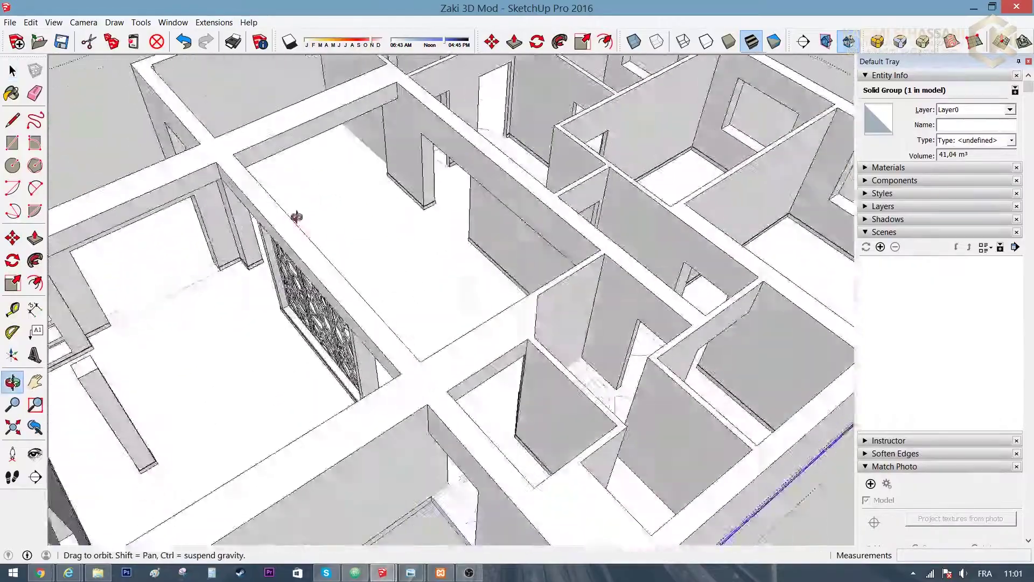
scroll(415, 249, "up", 4)
mouse_move(415, 249)
middle_mouse_down()
mouse_move(576, 155)
mouse_move(677, 138)
mouse_move(619, 240)
middle_mouse_up()
scroll(457, 293, "down", 3)
scroll(580, 203, "up", 5)
key("space")
mouse_move(581, 204)
middle_mouse_down()
mouse_move(727, 192)
mouse_move(464, 183)
mouse_move(318, 282)
mouse_move(467, 235)
middle_mouse_up()
scroll(466, 235, "up", 3)
left_click(553, 265)
scroll(553, 265, "up", 2)
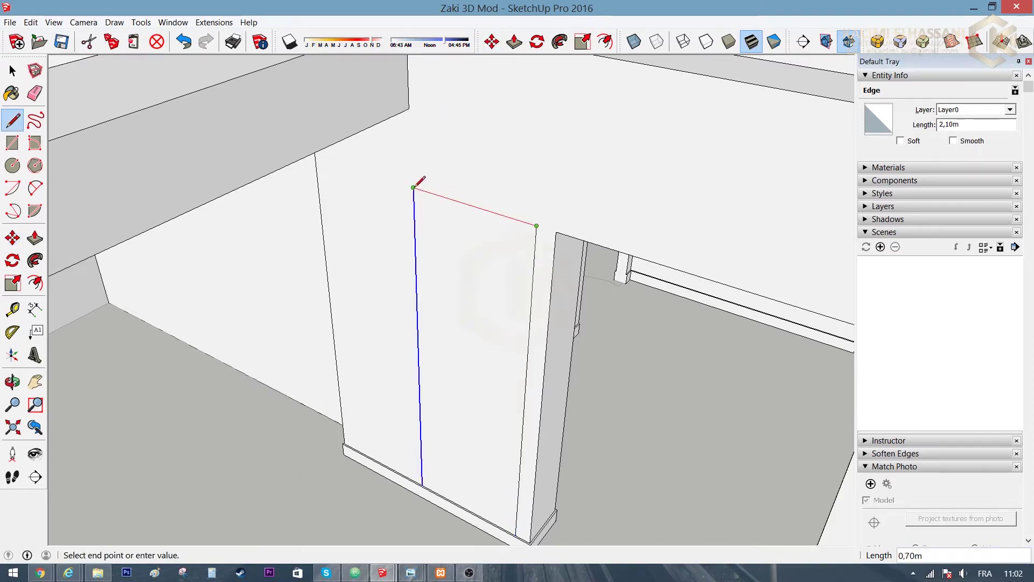
Step: Cancel the unfinished line and orbit to an overhead view of the rooms
key("Escape")
middle_click_drag(419, 182, 480, 464)
key("space")
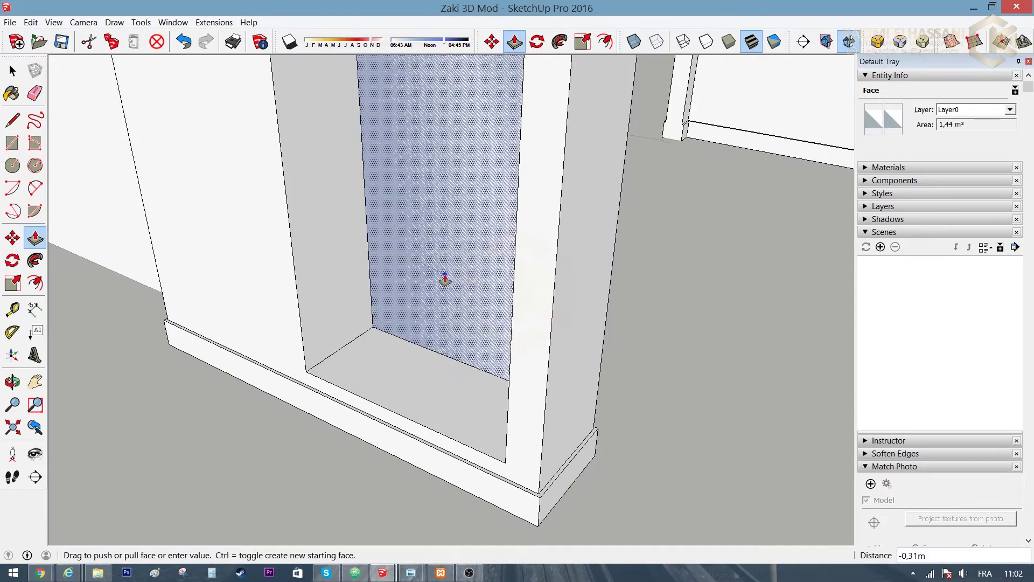
scroll(445, 279, "down", 3)
scroll(383, 390, "down", 3)
mouse_move(383, 390)
middle_mouse_down()
mouse_move(600, 287)
mouse_move(277, 388)
middle_mouse_up()
Step: Push/Pull the traced niche face 0,31 m into the wall above the baseboard
key("p")
scroll(415, 399, "up", 5)
scroll(402, 366, "up", 3)
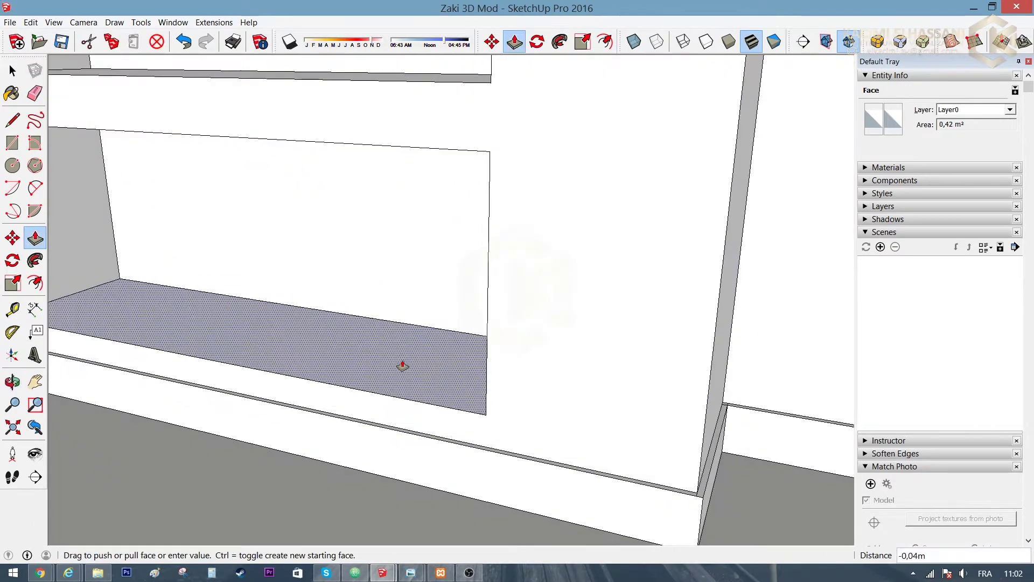
scroll(402, 369, "down", 5)
mouse_move(303, 342)
middle_mouse_down()
mouse_move(593, 393)
mouse_move(187, 268)
middle_mouse_up()
scroll(187, 267, "up", 5)
scroll(187, 268, "down", 5)
mouse_move(244, 365)
middle_mouse_down()
mouse_move(352, 362)
mouse_move(75, 206)
mouse_move(404, 361)
mouse_move(328, 153)
middle_mouse_up()
Step: Orbit to a nearly top-down view of the rooms to adjust other wall faces
scroll(404, 361, "up", 5)
scroll(328, 154, "down", 5)
mouse_move(321, 230)
middle_mouse_down()
mouse_move(499, 249)
mouse_move(447, 272)
mouse_move(575, 293)
middle_mouse_up()
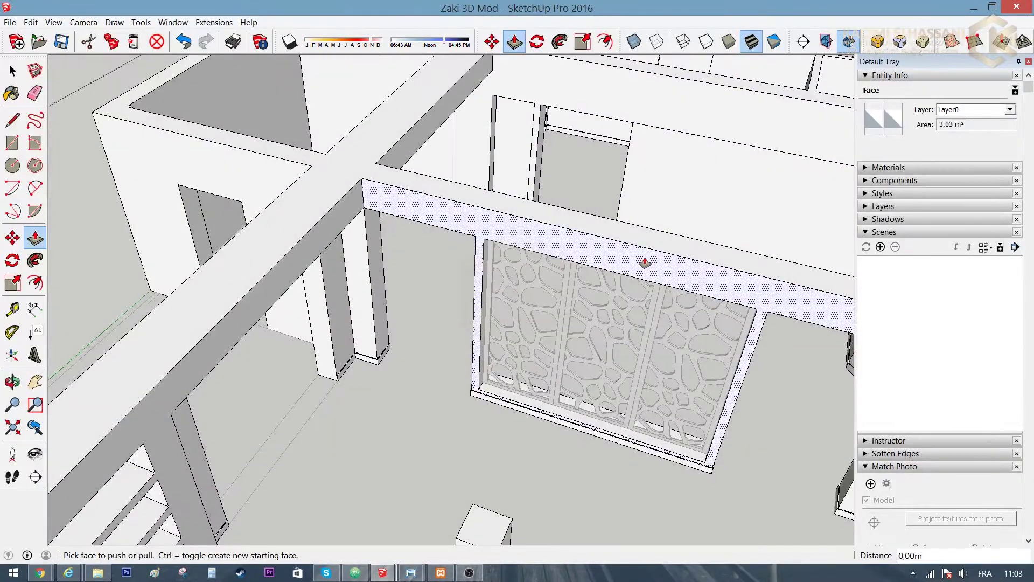
middle_click_drag(604, 162, 277, 438)
scroll(431, 381, "up", 3)
middle_click_drag(431, 380, 568, 394)
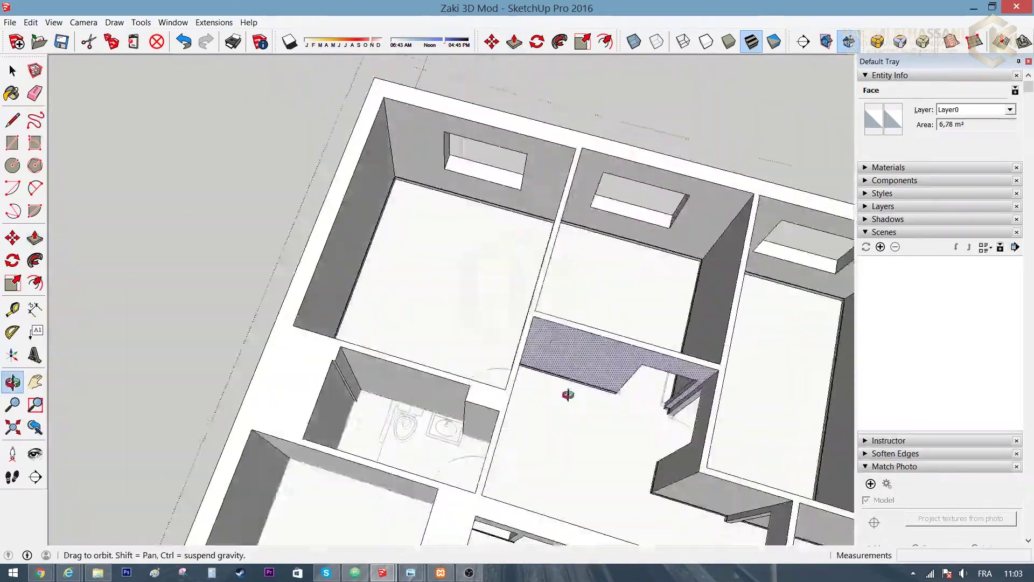
mouse_move(448, 329)
middle_mouse_down()
mouse_move(76, 272)
mouse_move(232, 397)
mouse_move(393, 293)
mouse_move(496, 365)
mouse_move(183, 414)
middle_mouse_up()
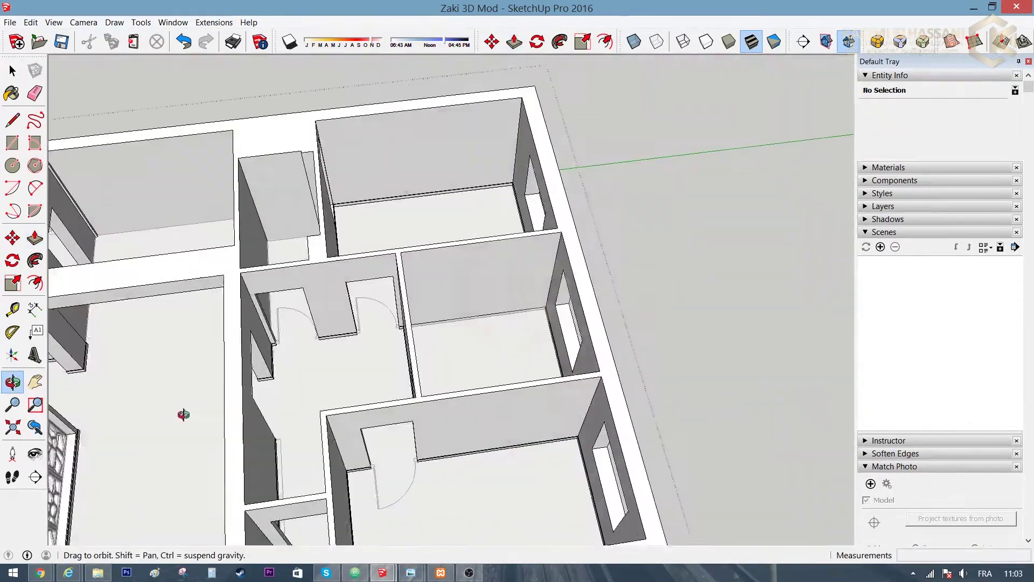
scroll(183, 413, "up", 2)
key("p")
scroll(463, 289, "up", 5)
scroll(409, 125, "up", 5)
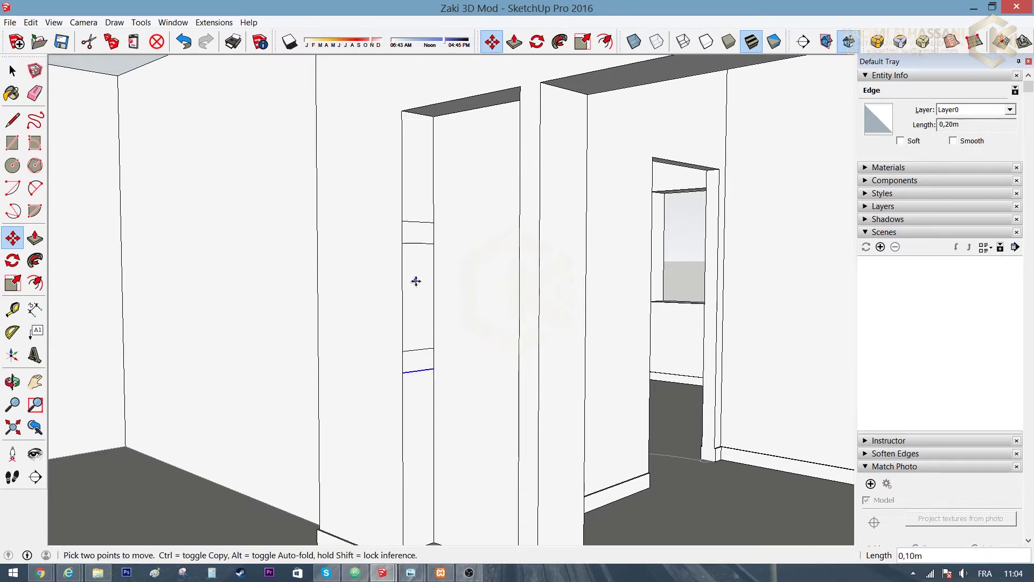
Step: Deepen the shelf niches beside the doorway, pushing a niche face in 0,10m
left_click(518, 345)
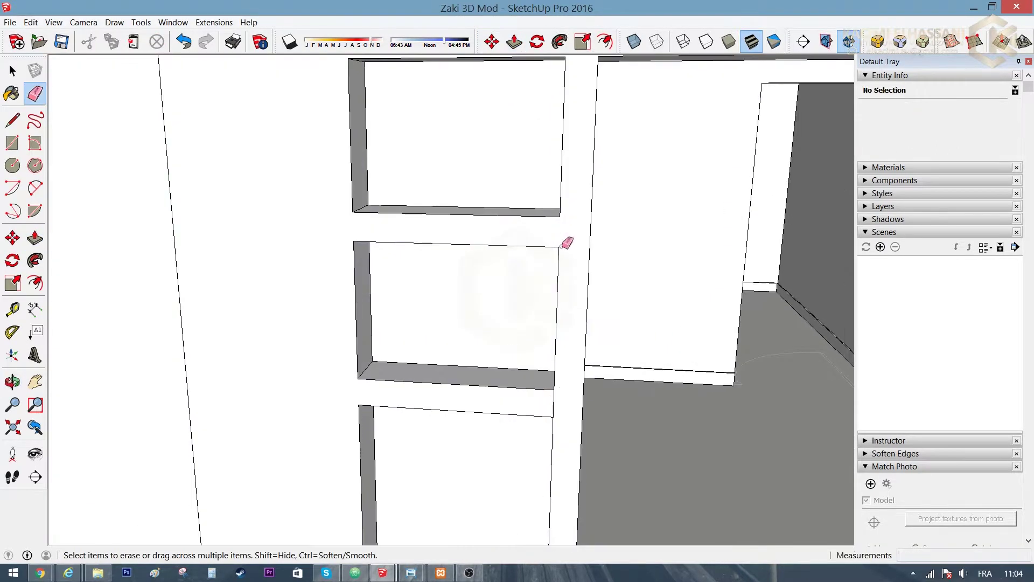
scroll(519, 433, "down", 5)
mouse_move(519, 434)
middle_mouse_down()
mouse_move(368, 357)
mouse_move(517, 364)
middle_mouse_up()
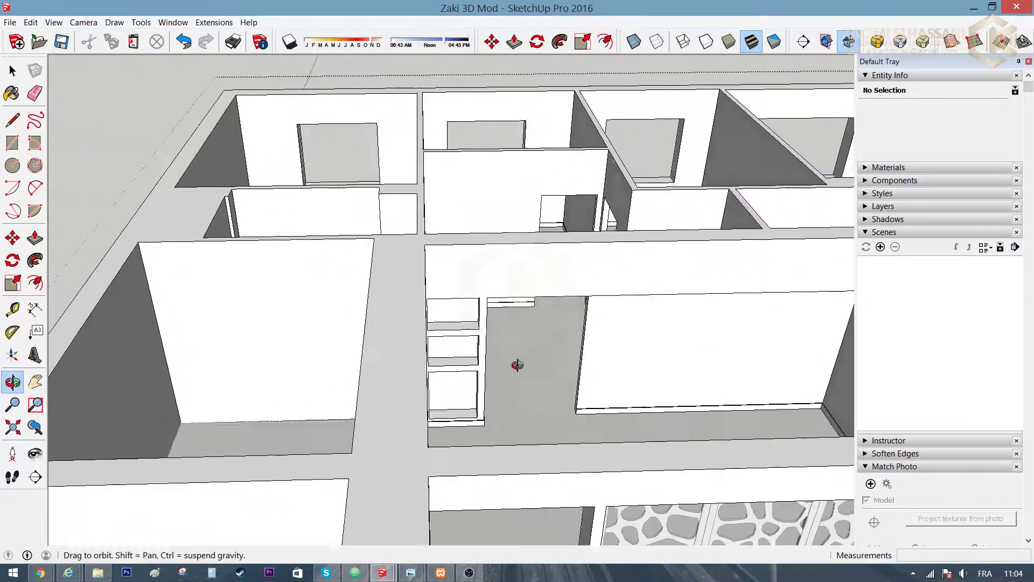
scroll(517, 365, "up", 5)
middle_click_drag(623, 381, 678, 217)
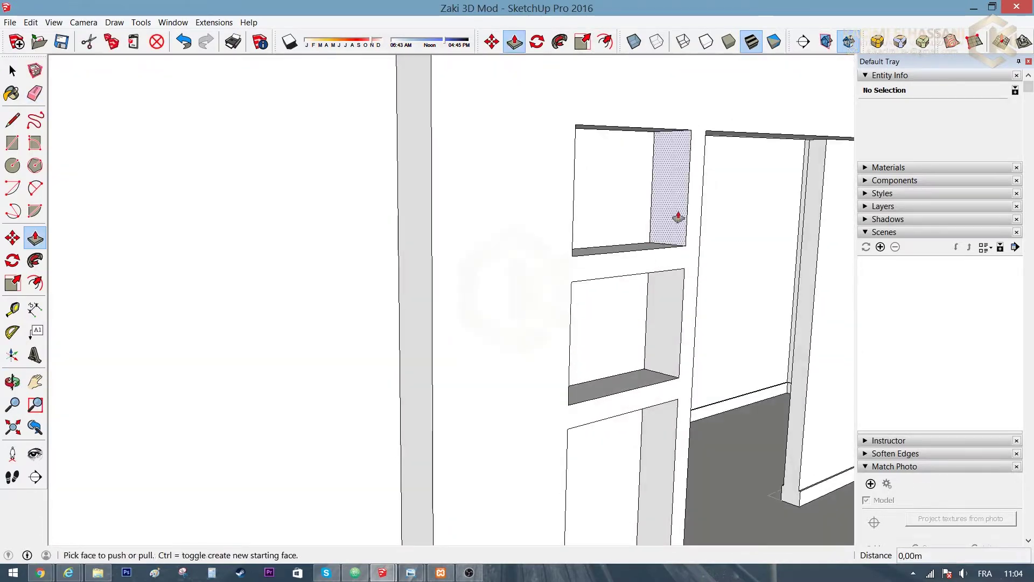
left_click(674, 310)
scroll(669, 429, "down", 3)
scroll(518, 453, "down", 4)
middle_click_drag(518, 452, 523, 416)
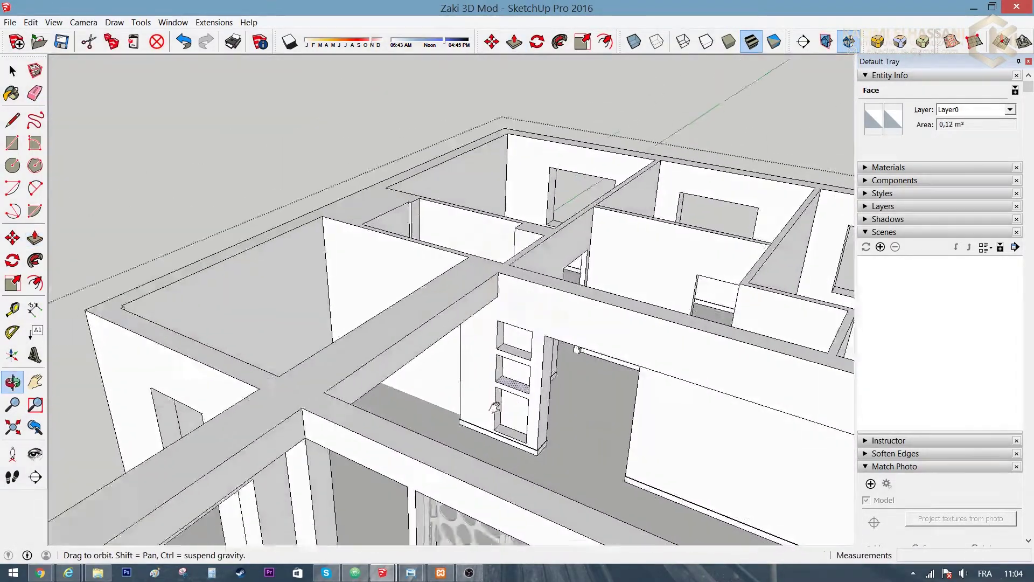
scroll(523, 417, "up", 2)
key("space")
Step: Orbit around the house to view the pillar, screen and stairs together
mouse_move(468, 348)
middle_mouse_down()
mouse_move(734, 238)
mouse_move(552, 214)
mouse_move(704, 264)
mouse_move(680, 282)
middle_mouse_up()
scroll(255, 265, "up", 5)
mouse_move(254, 266)
middle_mouse_down()
mouse_move(256, 196)
mouse_move(303, 337)
middle_mouse_up()
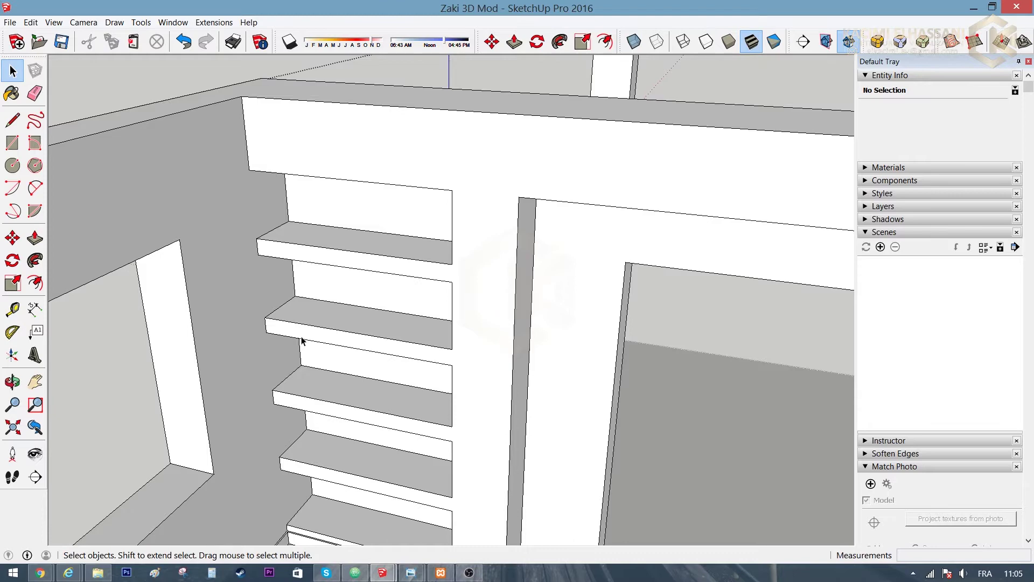
scroll(302, 341, "down", 5)
middle_click_drag(365, 358, 445, 351)
scroll(342, 307, "up", 3)
middle_click_drag(342, 307, 308, 292)
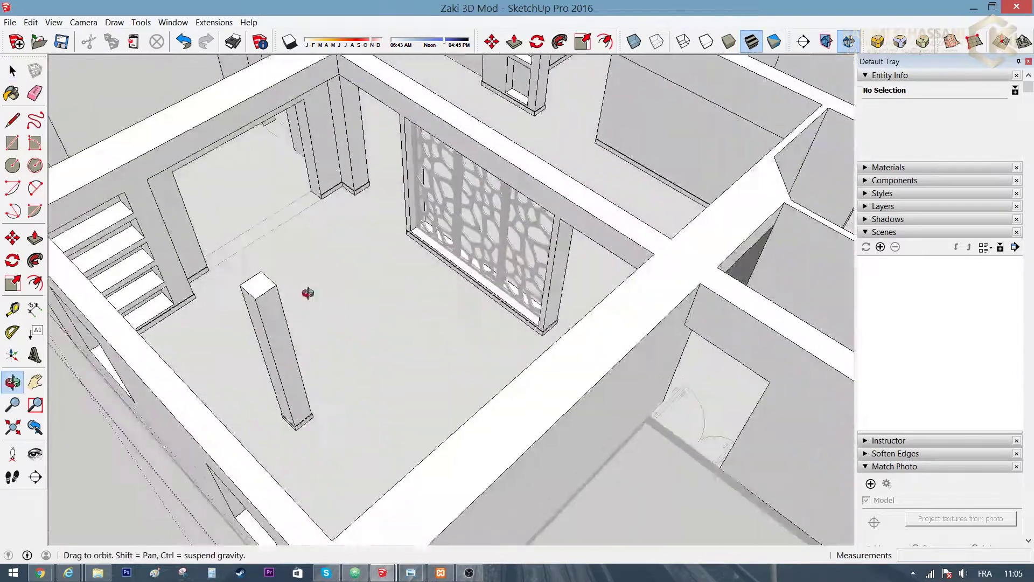
scroll(308, 292, "down", 5)
middle_click_drag(750, 281, 561, 215)
scroll(456, 324, "up", 4)
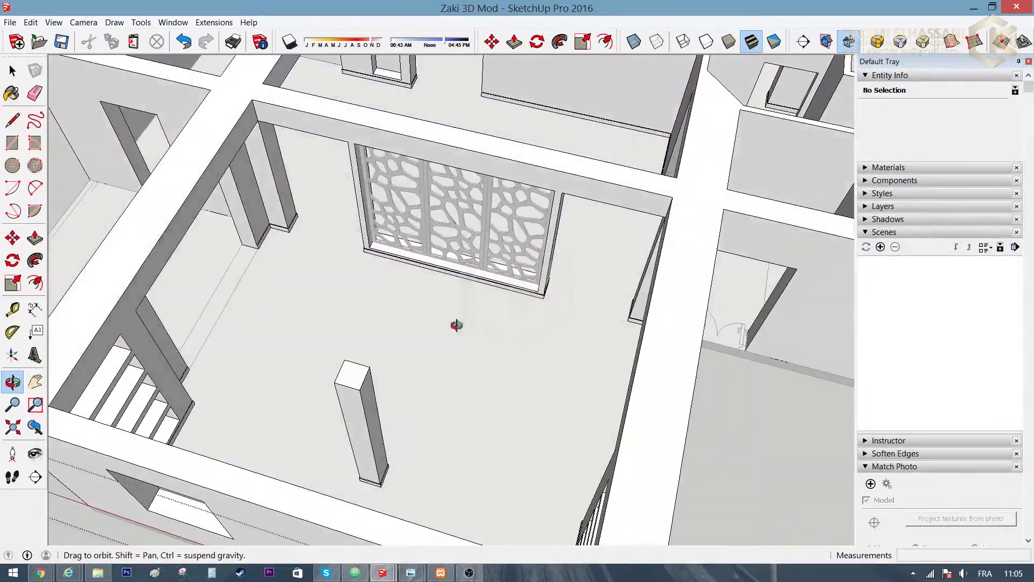
mouse_move(453, 326)
middle_mouse_down()
mouse_move(593, 311)
mouse_move(571, 270)
mouse_move(561, 272)
mouse_move(619, 270)
mouse_move(348, 291)
mouse_move(618, 231)
mouse_move(554, 227)
middle_mouse_up()
scroll(357, 365, "up", 5)
Step: Select the whole model and paint the floors with the Wood Floor material from the Wood library
scroll(357, 364, "down", 2)
scroll(240, 376, "down", 8)
key("space")
left_click(323, 311)
key("ctrl+a")
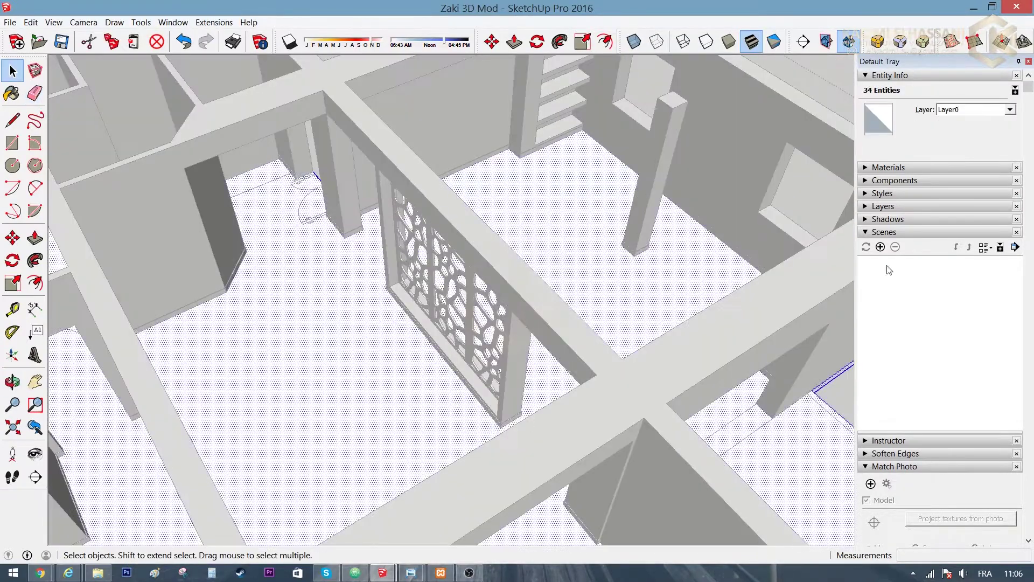
left_click(868, 165)
left_click(243, 357)
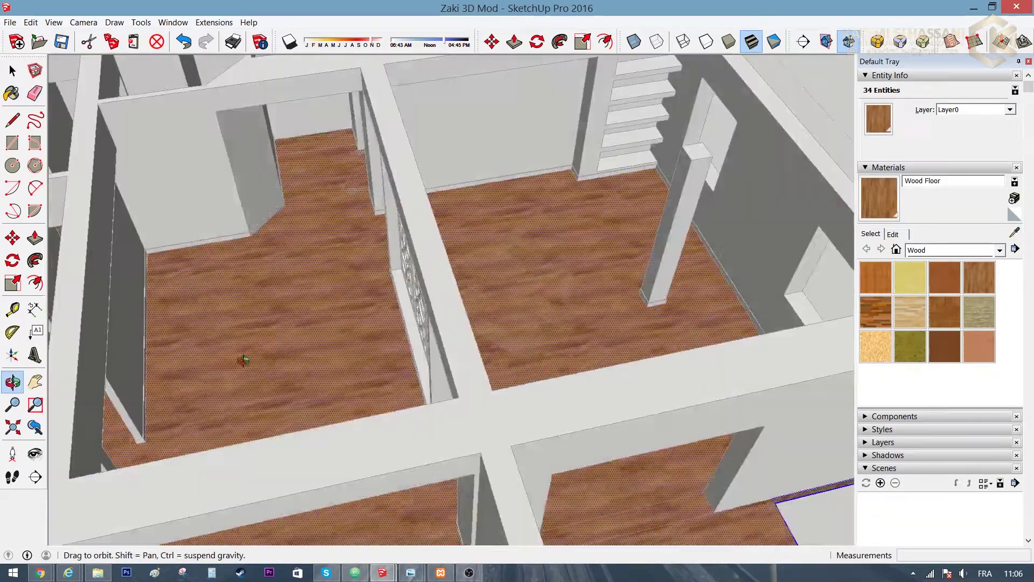
Step: Edit the Wood Floor material and browse for a new texture image
middle_click_drag(243, 358, 268, 330)
scroll(267, 331, "up", 5)
left_click(893, 233)
left_click(867, 351)
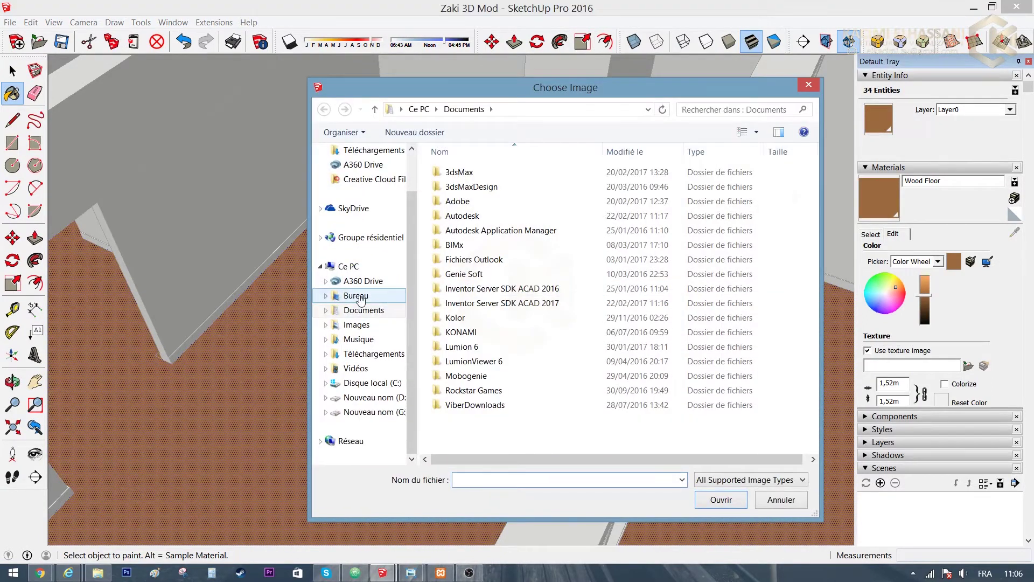
Step: Load TilesPlain0066_d2 from the project's Textures folder as the floor texture at 3,00m
left_click(356, 296)
double_click(696, 264)
key("BackSpace")
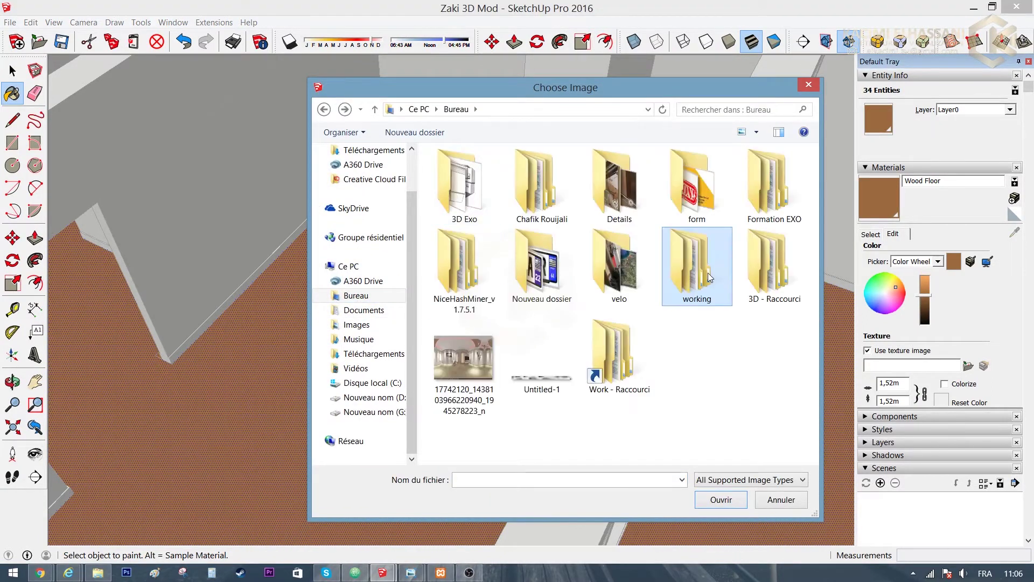
double_click(709, 276)
double_click(461, 185)
double_click(687, 186)
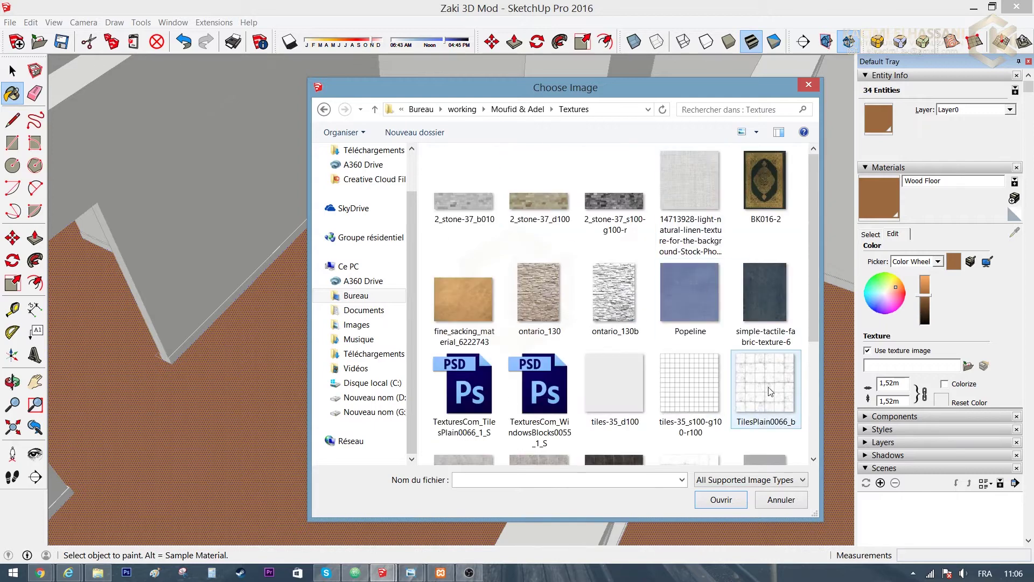
scroll(770, 392, "down", 3)
double_click(521, 295)
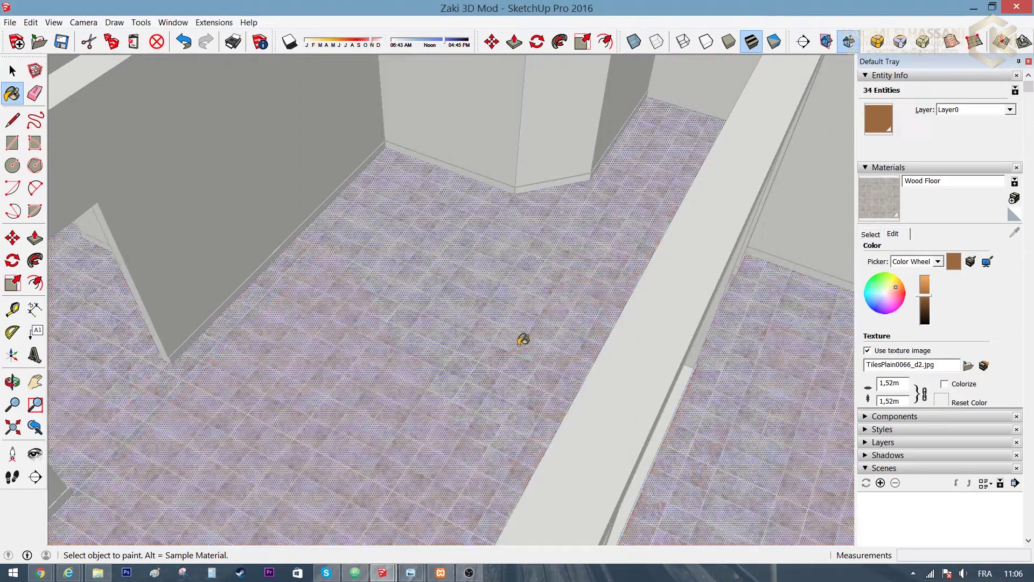
type("3")
key("Return")
mouse_move(644, 323)
middle_mouse_down()
mouse_move(673, 350)
mouse_move(598, 350)
middle_mouse_up()
scroll(693, 376, "up", 5)
Step: Replace it with wood-floor-oak_0023-04.jpg from Formation EXO > 01 > Textures at 6,00m
left_click(968, 365)
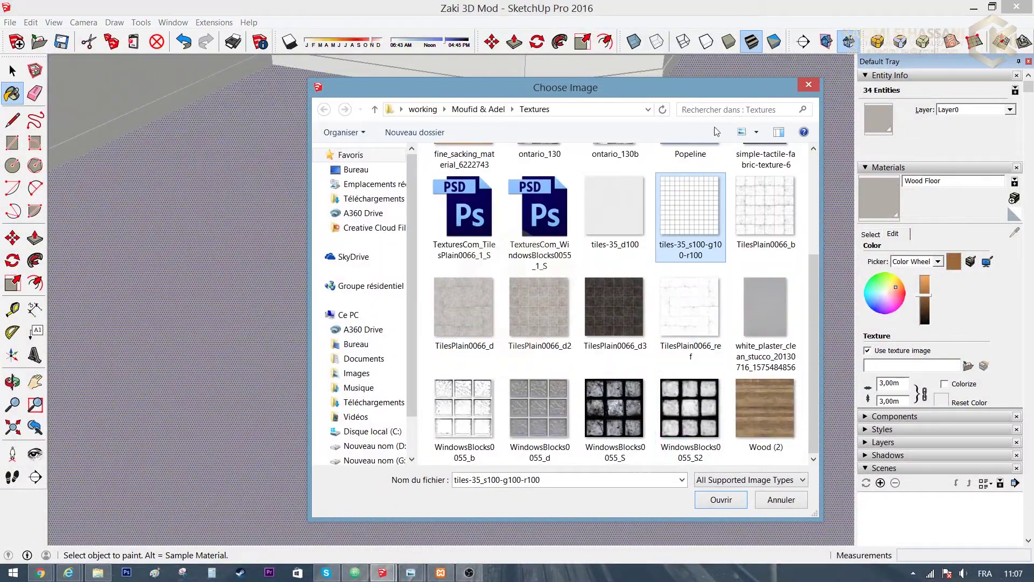
left_click(367, 344)
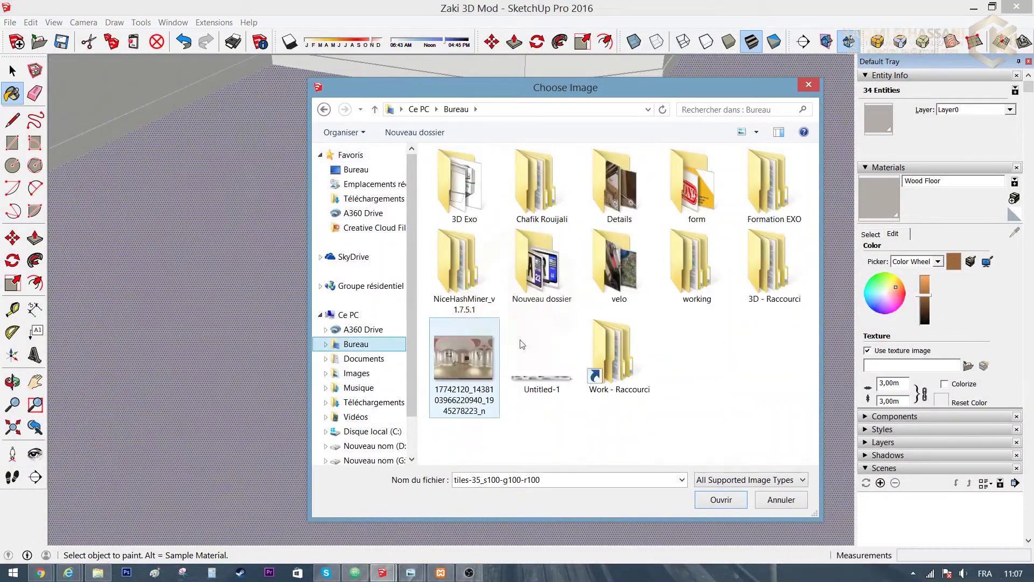
double_click(476, 182)
key("BackSpace")
double_click(770, 186)
double_click(464, 186)
double_click(619, 186)
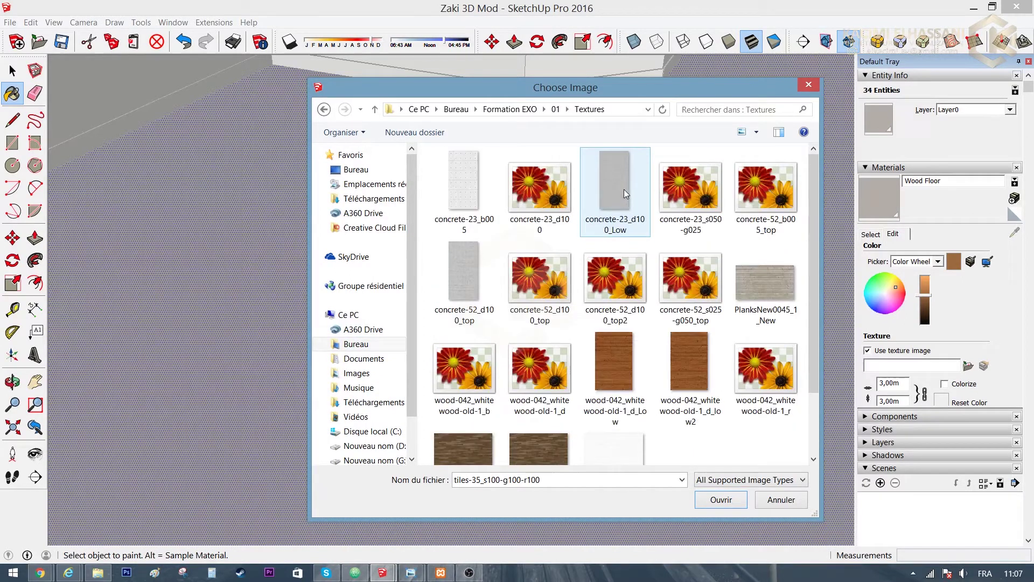
scroll(742, 455, "down", 2)
double_click(470, 387)
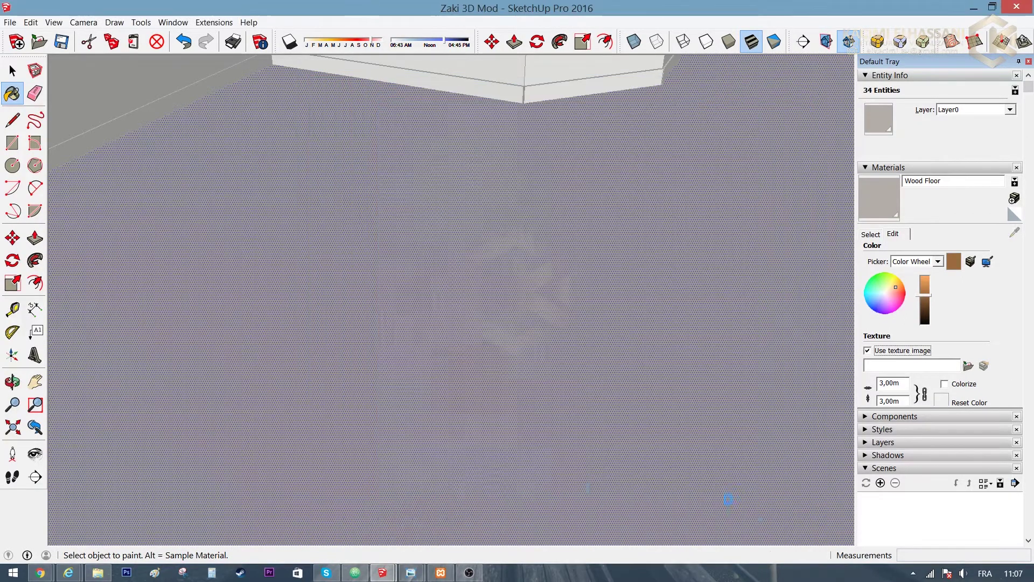
scroll(538, 347, "down", 3)
scroll(451, 271, "up", 1)
scroll(450, 271, "up", 3)
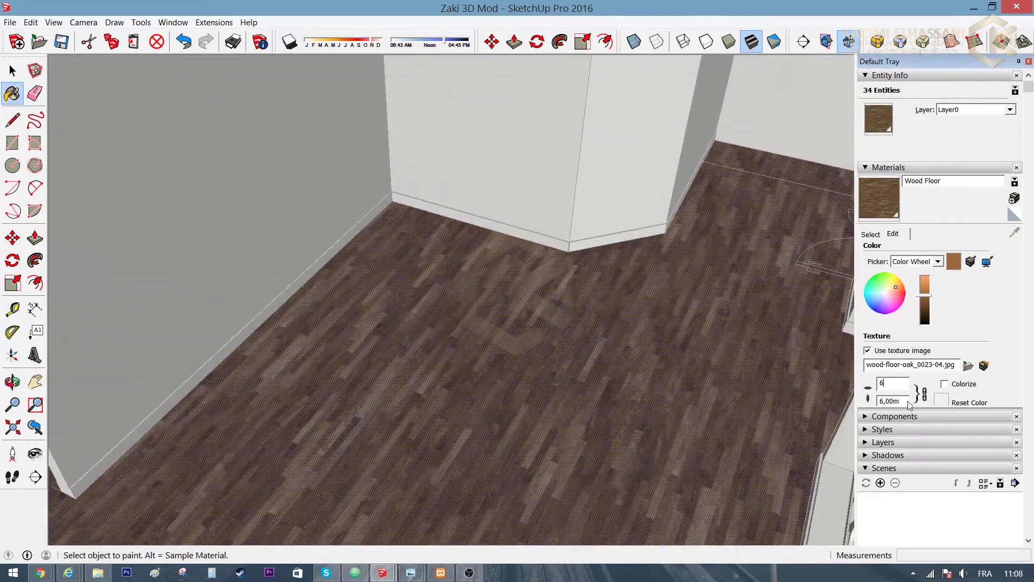
key("Return")
Step: Inspect the oak floor, lattice screen and wall corner, then sample a material with the Paint Bucket
middle_click_drag(688, 351, 696, 354)
left_click_drag(622, 315, 267, 205)
scroll(496, 237, "up", 3)
mouse_move(441, 227)
left_mouse_down()
mouse_move(619, 224)
mouse_move(461, 224)
left_mouse_up()
key("b")
scroll(600, 241, "up", 3)
mouse_move(600, 241)
middle_mouse_down()
mouse_move(591, 258)
mouse_move(642, 253)
mouse_move(690, 265)
mouse_move(569, 251)
mouse_move(377, 259)
middle_mouse_up()
scroll(568, 252, "down", 5)
scroll(325, 279, "up", 5)
scroll(325, 280, "up", 3)
mouse_move(530, 266)
middle_mouse_down()
mouse_move(508, 277)
mouse_move(388, 243)
middle_mouse_up()
scroll(492, 300, "up", 3)
left_click(1014, 232)
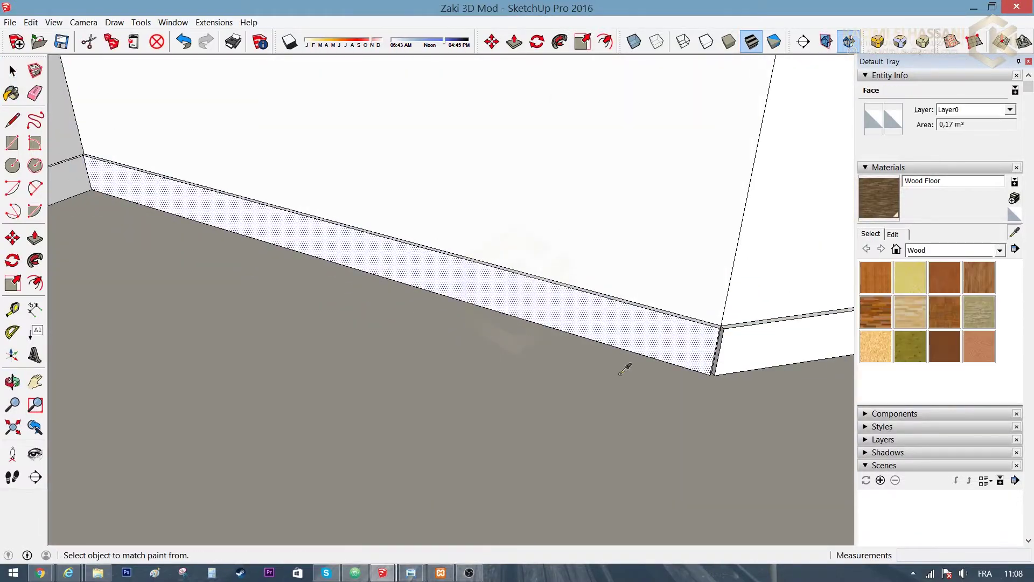
Step: Shift the wood grain on the baseboard face using Texture > Position
right_click(538, 296)
left_click(673, 443)
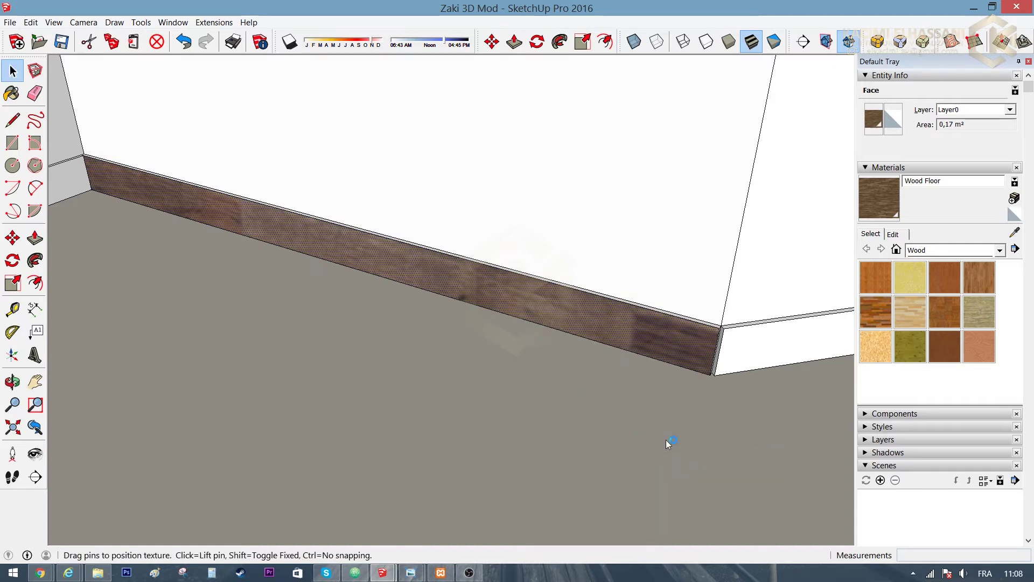
mouse_move(409, 264)
left_mouse_down()
mouse_move(485, 244)
mouse_move(293, 194)
mouse_move(319, 195)
left_mouse_up()
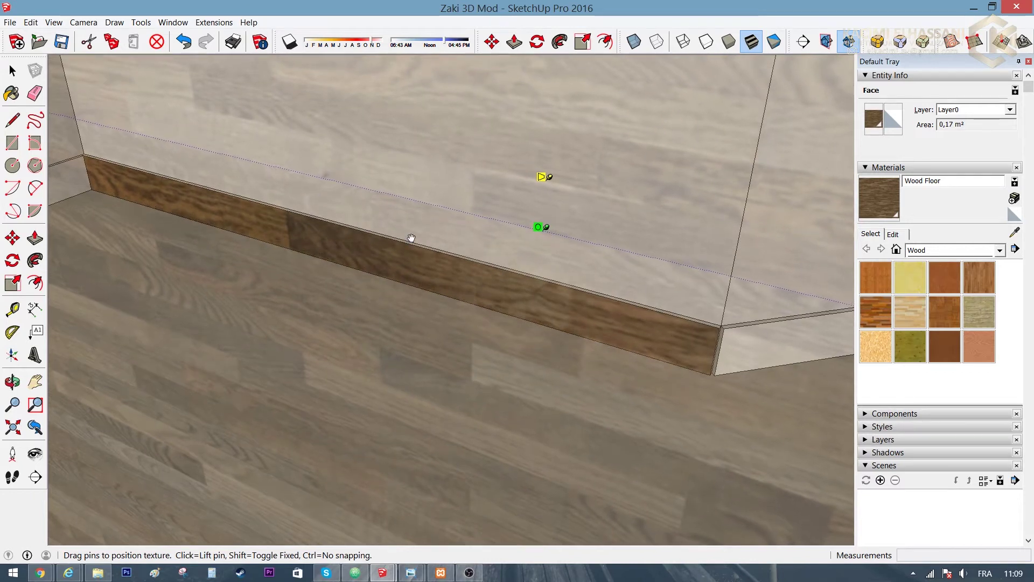
key("Return")
Step: Paint the white baseboard at the room corner with the dark wood
scroll(413, 242, "down", 5)
mouse_move(413, 242)
middle_mouse_down()
mouse_move(392, 223)
mouse_move(418, 57)
middle_mouse_up()
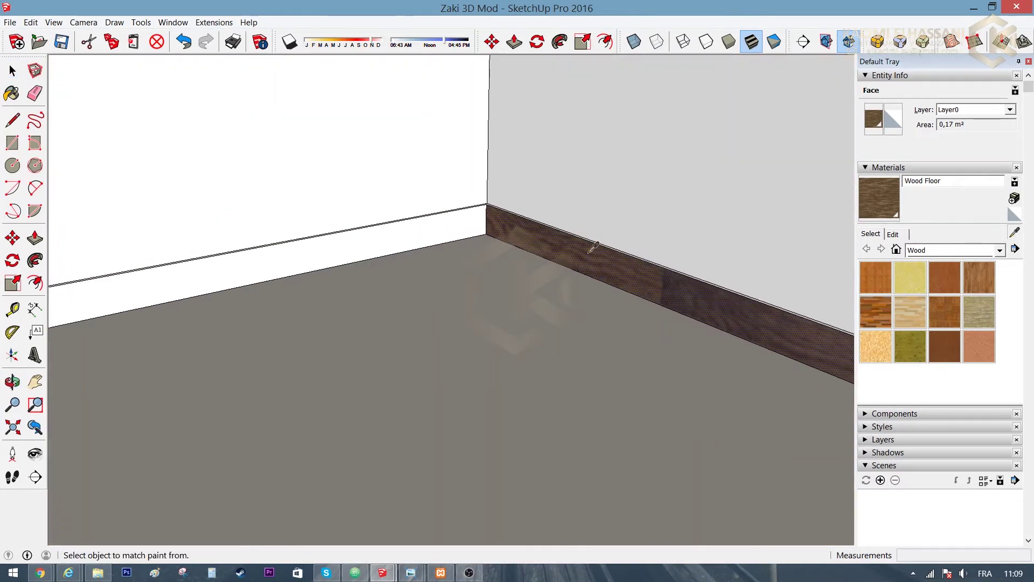
left_click(374, 237)
middle_click_drag(375, 237, 326, 339)
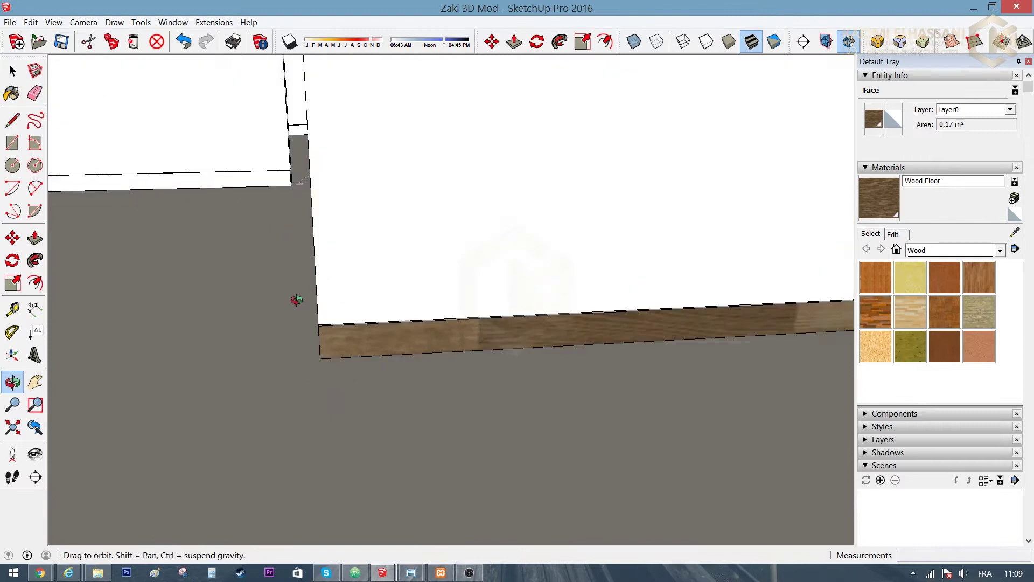
mouse_move(435, 333)
middle_mouse_down()
mouse_move(247, 342)
mouse_move(288, 273)
mouse_move(377, 246)
middle_mouse_up()
mouse_move(540, 244)
middle_mouse_down()
mouse_move(351, 267)
mouse_move(496, 296)
mouse_move(541, 214)
middle_mouse_up()
mouse_move(510, 291)
middle_mouse_down()
mouse_move(654, 296)
mouse_move(600, 268)
mouse_move(628, 293)
mouse_move(732, 294)
middle_mouse_up()
Step: Paint the door-frame base and the small baseboard pieces along the next wall with wood
left_click(605, 268)
left_click(841, 238)
middle_click_drag(842, 237, 384, 241)
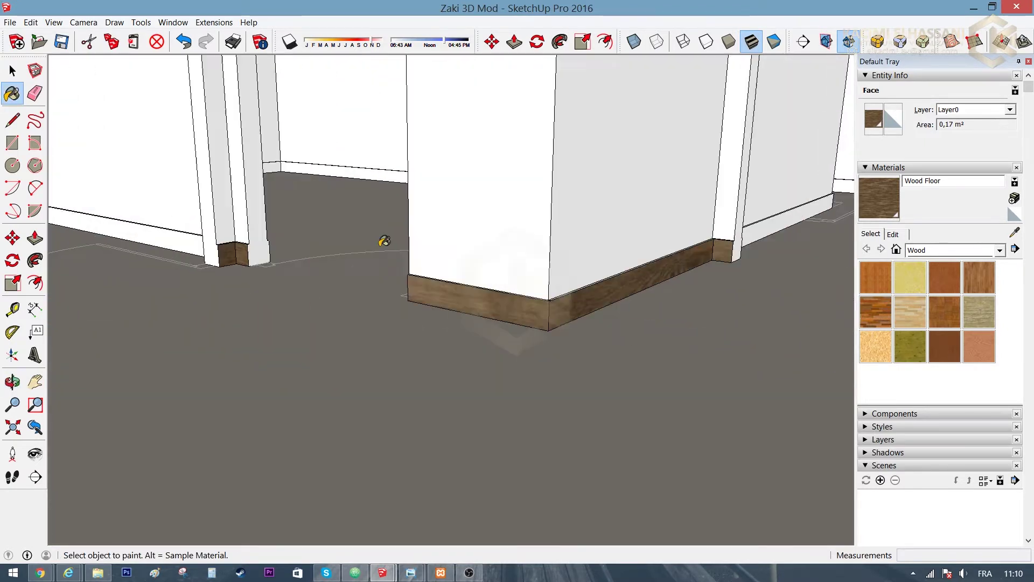
left_click(363, 178)
mouse_move(363, 178)
middle_mouse_down()
mouse_move(323, 200)
mouse_move(549, 282)
mouse_move(806, 351)
middle_mouse_up()
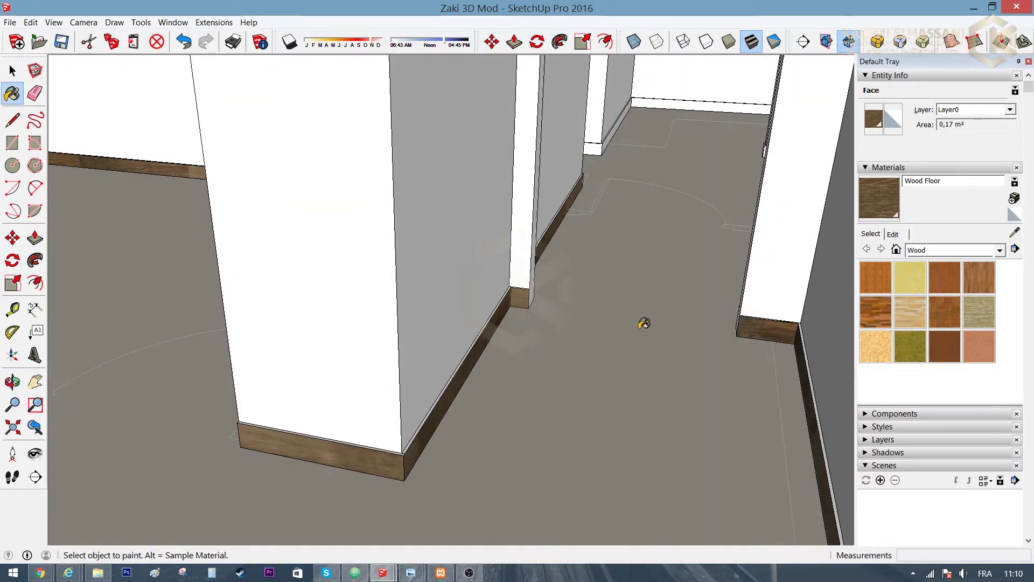
middle_click_drag(644, 323, 427, 212)
scroll(630, 423, "up", 2)
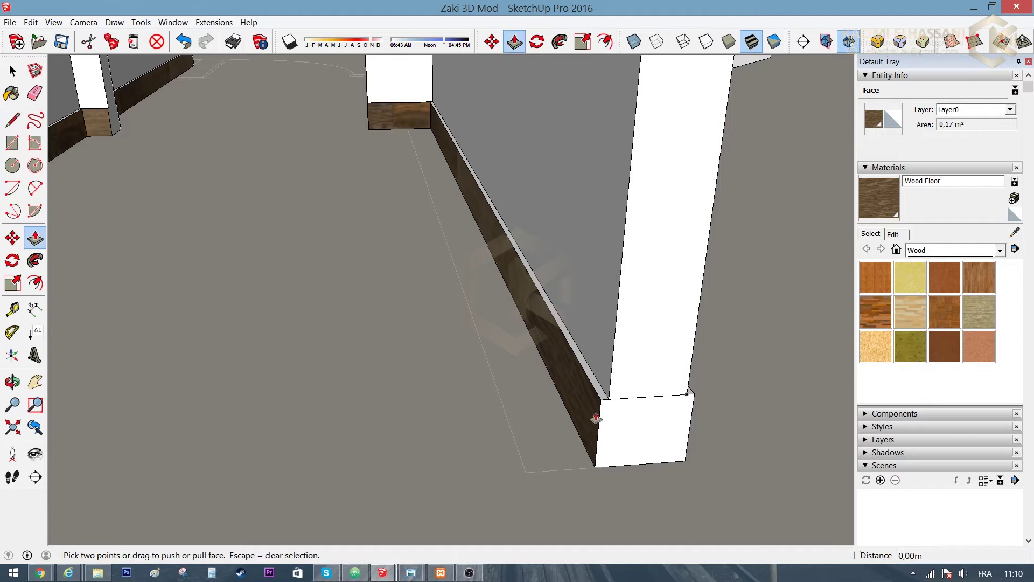
Step: Orbit out to view the shelves, pillar and floor from a new angle
key("e")
scroll(609, 400, "up", 2)
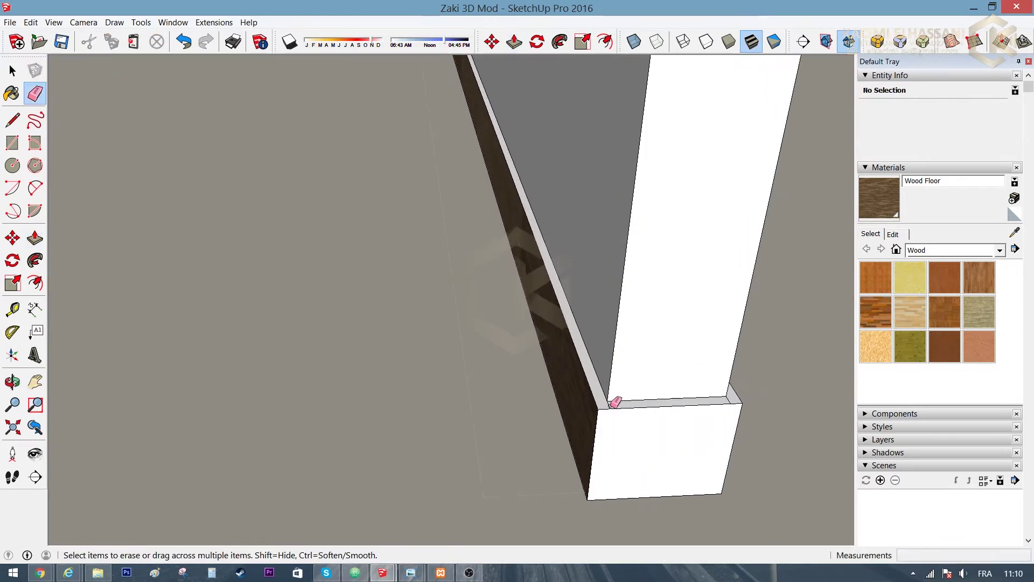
mouse_move(573, 431)
middle_mouse_down()
mouse_move(614, 307)
mouse_move(376, 259)
mouse_move(512, 519)
mouse_move(399, 332)
mouse_move(432, 178)
mouse_move(764, 387)
middle_mouse_up()
key("b")
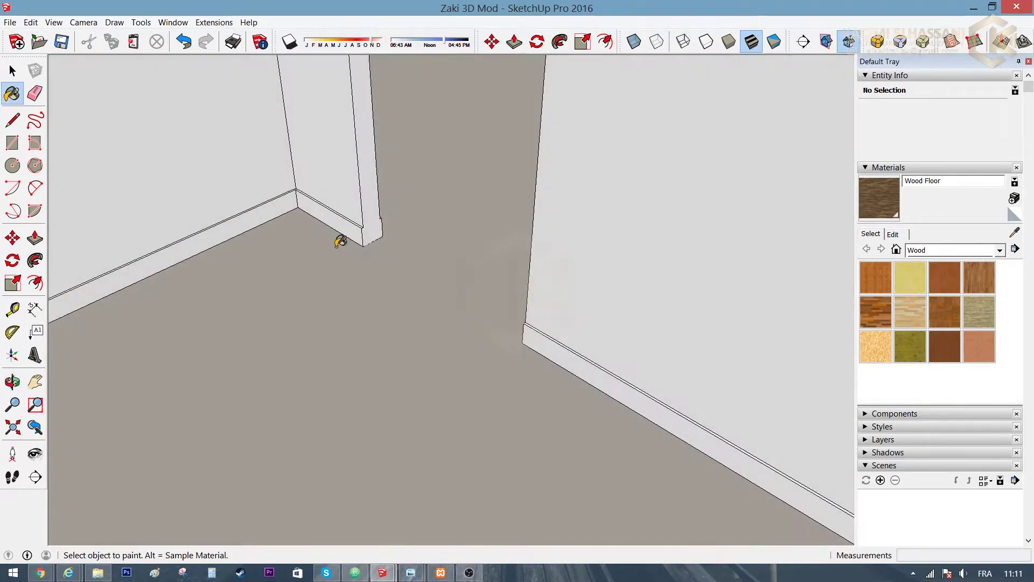
mouse_move(320, 221)
middle_mouse_down()
mouse_move(279, 314)
mouse_move(669, 264)
mouse_move(250, 233)
mouse_move(175, 81)
middle_mouse_up()
scroll(435, 365, "up", 3)
scroll(412, 352, "up", 3)
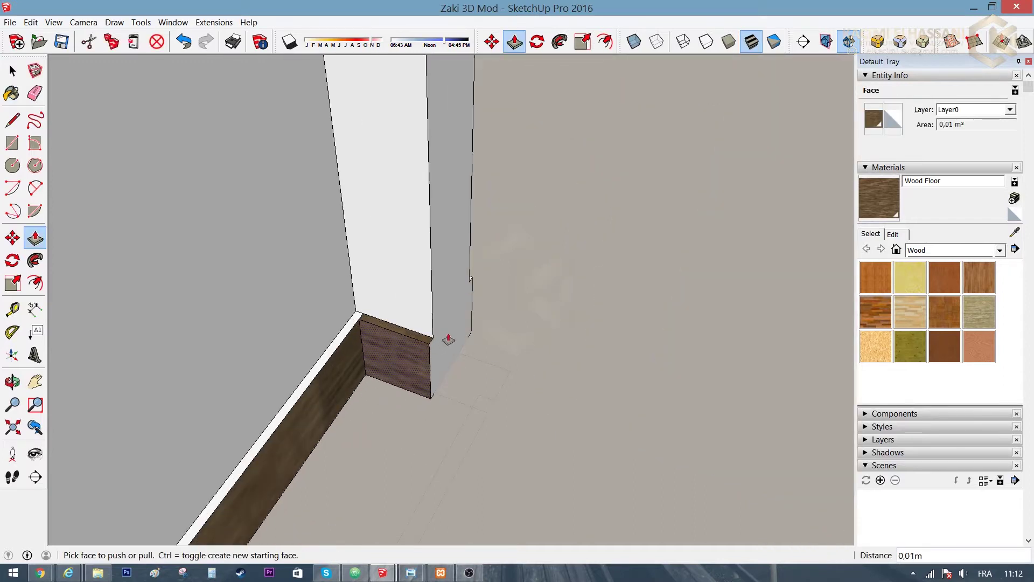
scroll(448, 340, "up", 2)
scroll(431, 331, "up", 3)
scroll(431, 326, "down", 3)
Step: Paint the white skirting board along one wall of the corner with dark Wood Floor
mouse_move(597, 374)
middle_mouse_down()
mouse_move(388, 334)
mouse_move(483, 357)
mouse_move(572, 262)
middle_mouse_up()
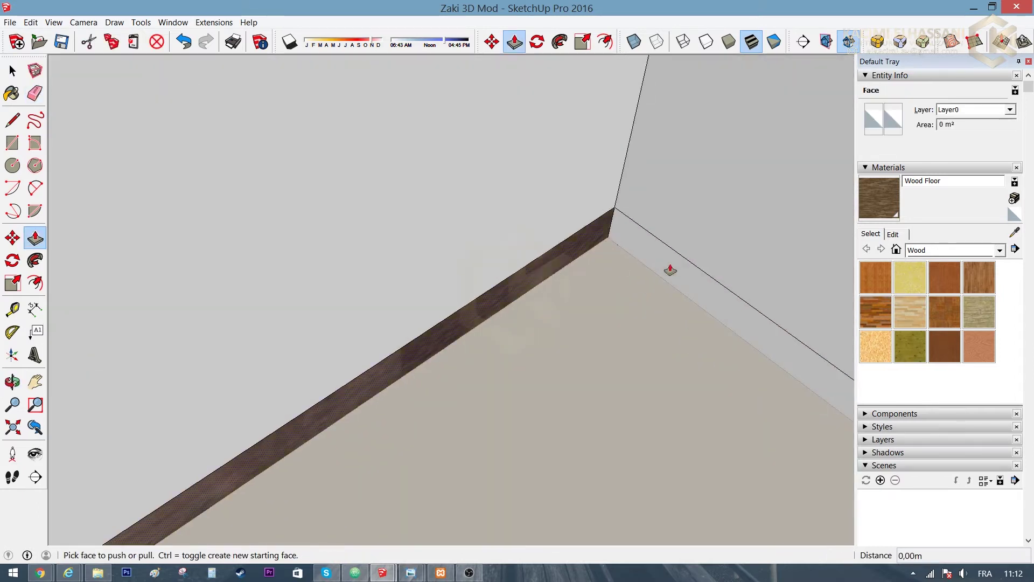
scroll(614, 222, "up", 2)
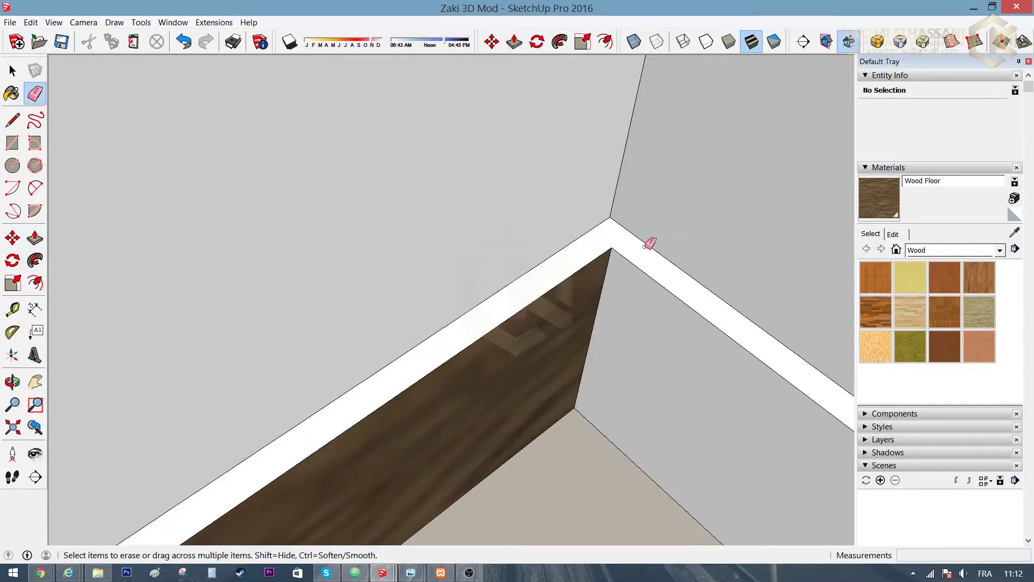
scroll(649, 243, "down", 3)
mouse_move(635, 272)
middle_mouse_down()
mouse_move(337, 201)
mouse_move(344, 247)
mouse_move(686, 245)
middle_mouse_up()
scroll(339, 242, "up", 2)
key("b")
left_click(335, 237)
scroll(448, 225, "up", 3)
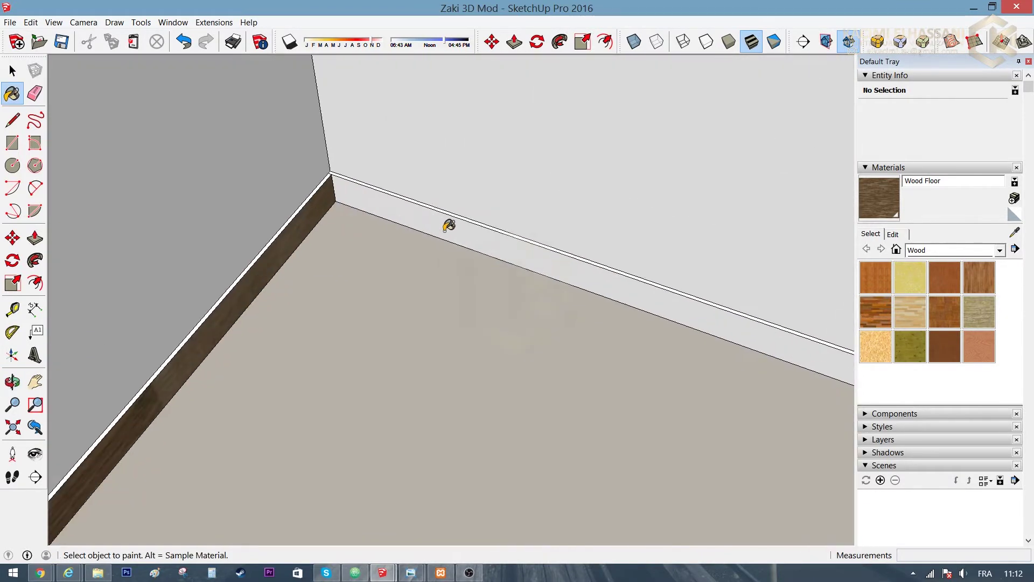
Step: Orbit around the rooms looking for skirting corners still left white
scroll(341, 239, "down", 5)
middle_click_drag(342, 240, 713, 217)
scroll(506, 143, "up", 4)
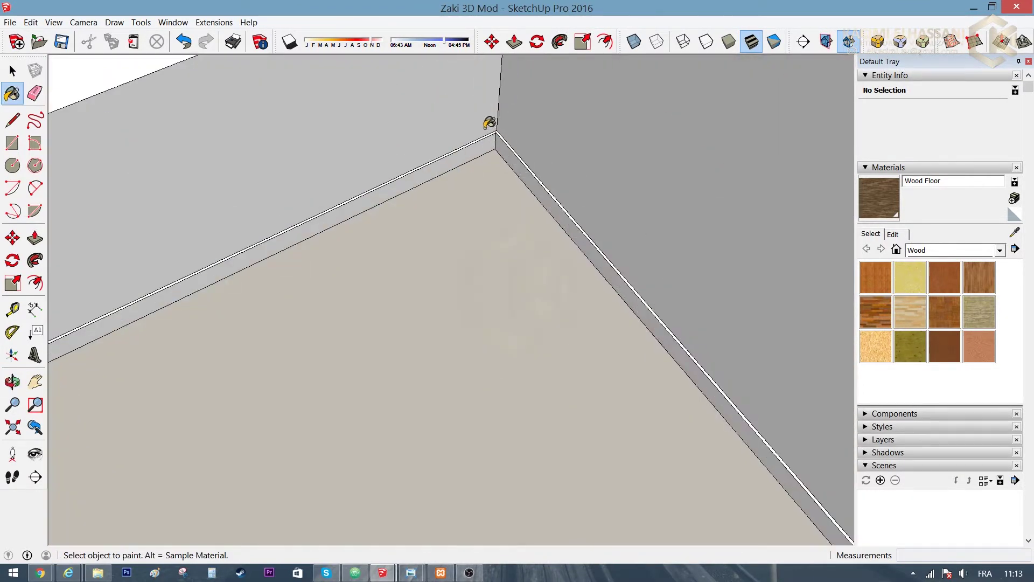
scroll(489, 123, "down", 4)
mouse_move(473, 196)
middle_mouse_down()
mouse_move(341, 196)
mouse_move(262, 351)
middle_mouse_up()
scroll(558, 211, "up", 4)
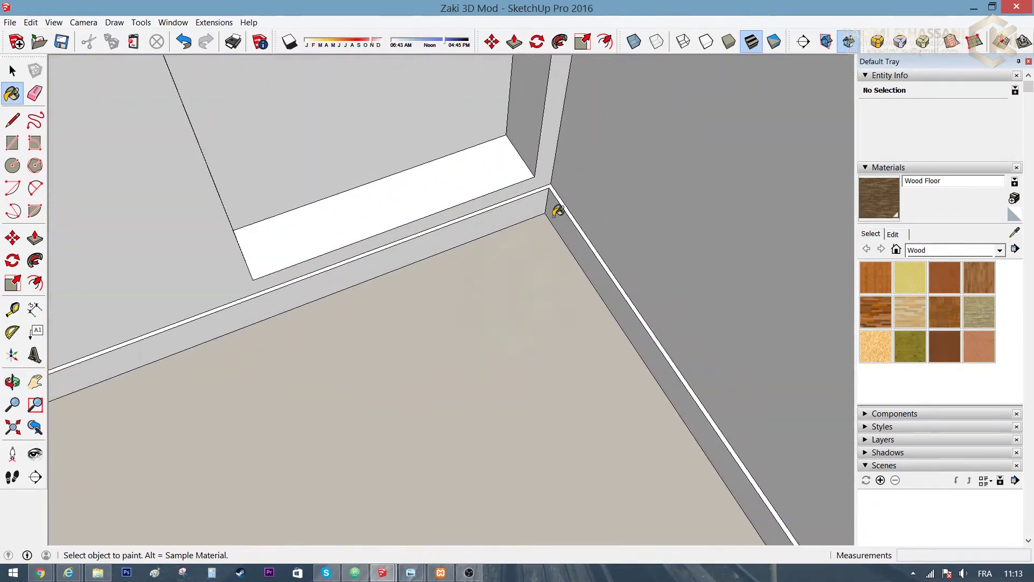
scroll(570, 195, "down", 4)
middle_click_drag(570, 195, 228, 212)
scroll(522, 249, "up", 4)
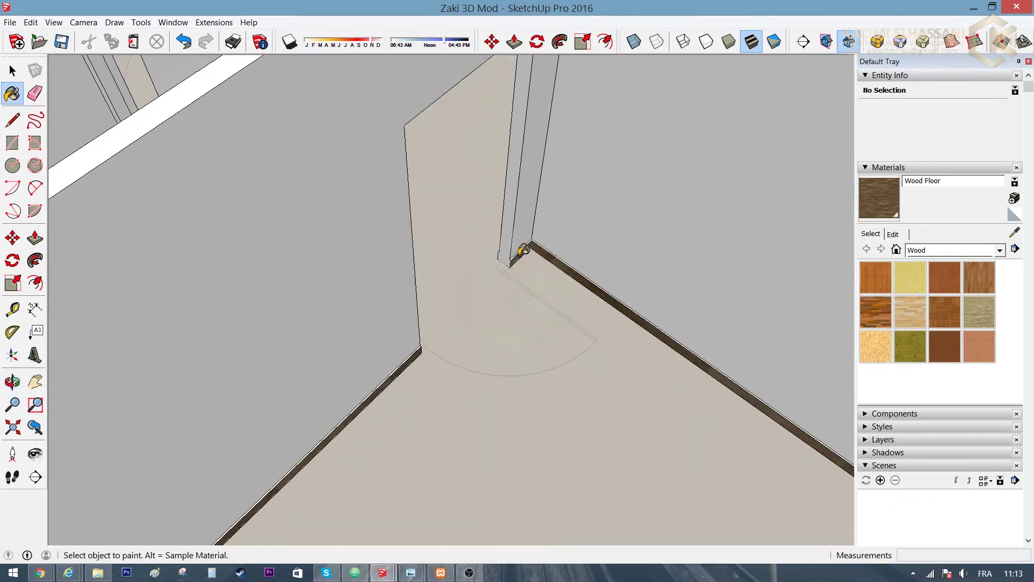
scroll(522, 249, "down", 4)
mouse_move(404, 197)
middle_mouse_down()
mouse_move(605, 281)
mouse_move(582, 377)
mouse_move(349, 370)
middle_mouse_up()
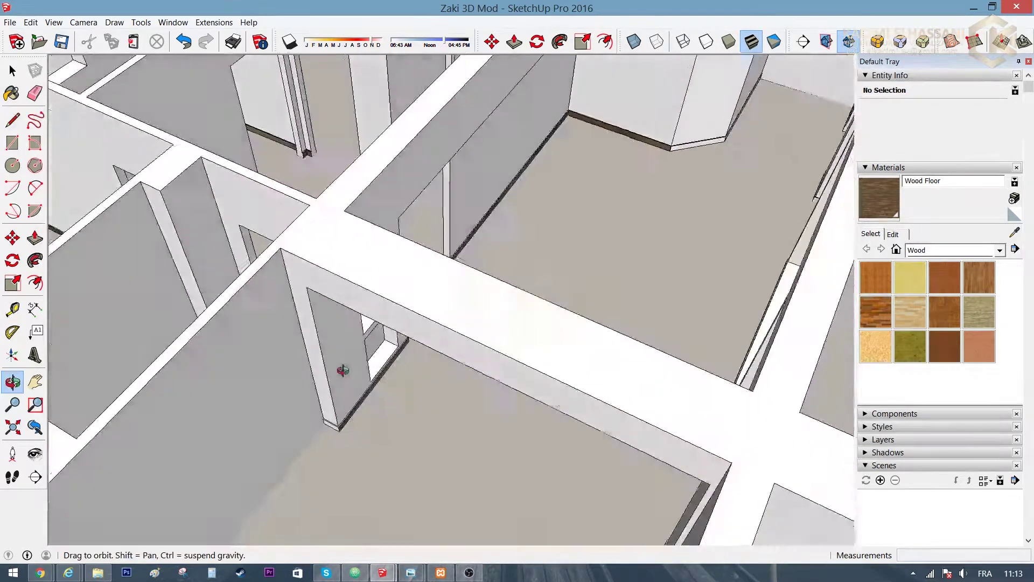
scroll(349, 370, "up", 4)
scroll(475, 285, "down", 4)
middle_click_drag(333, 293, 586, 286)
scroll(506, 272, "up", 4)
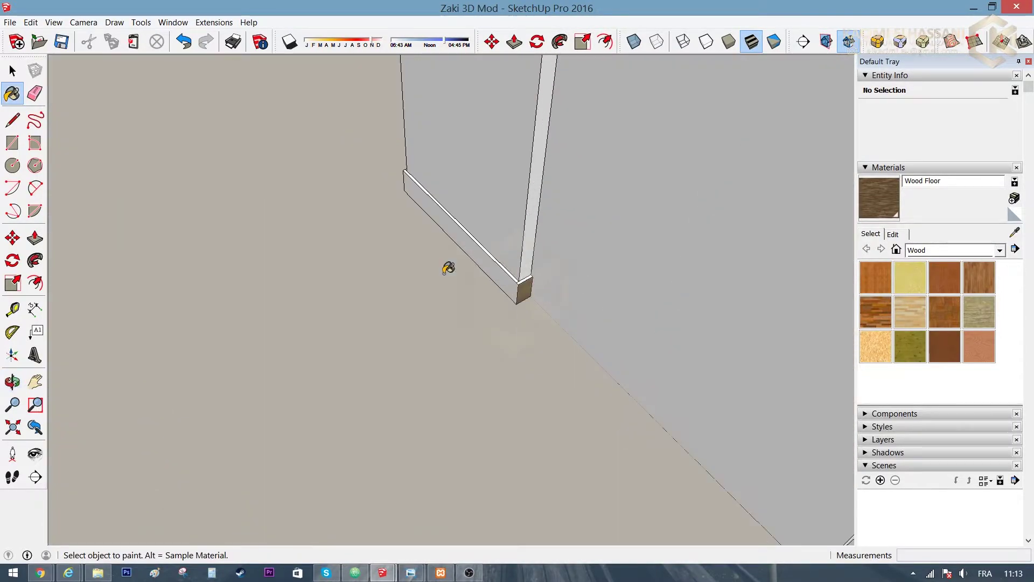
scroll(448, 268, "down", 4)
scroll(274, 341, "up", 3)
scroll(275, 342, "up", 2)
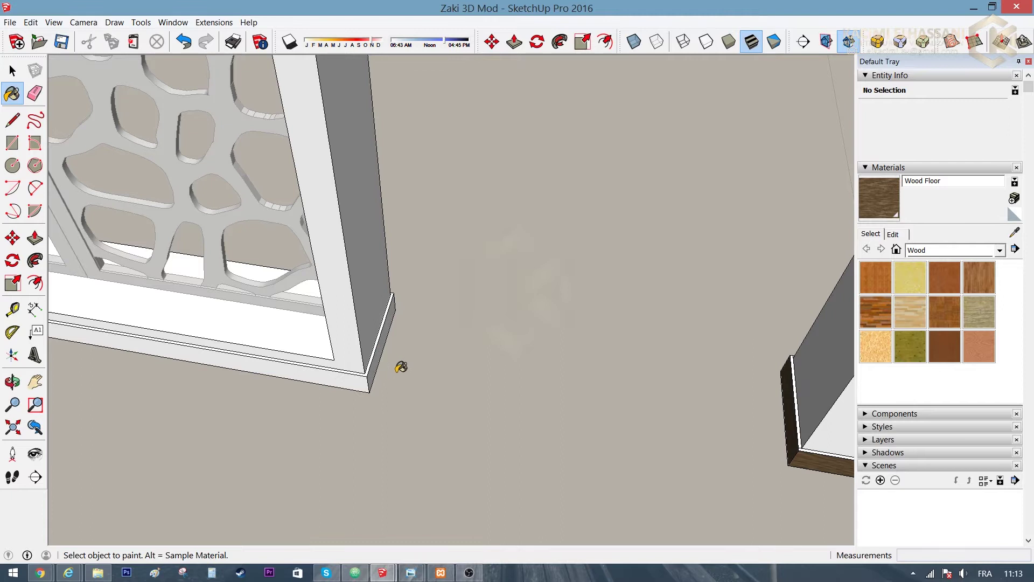
Step: Paint the diagonal skirting run near the perforated panel with Wood Floor
middle_click_drag(400, 367, 312, 263)
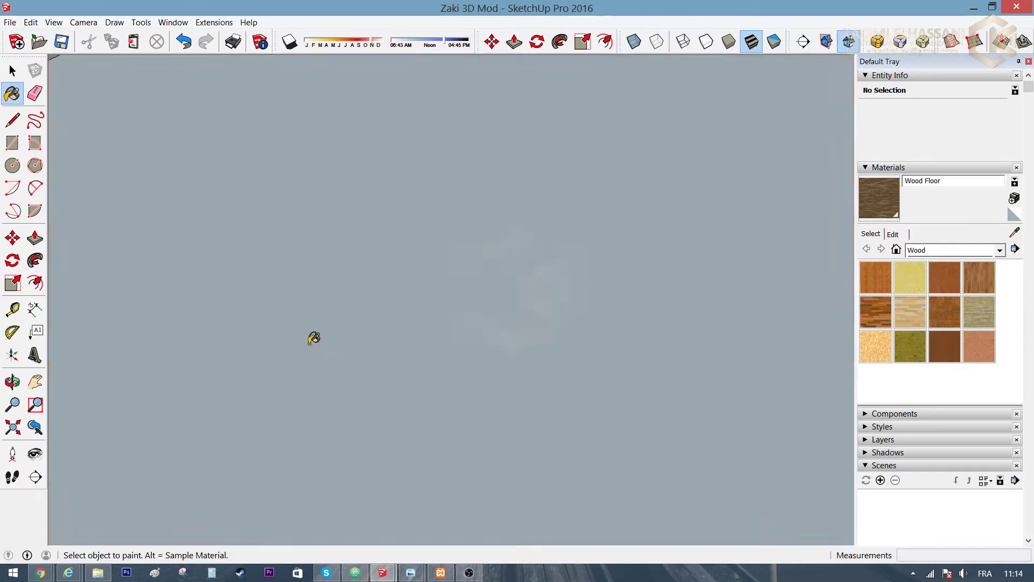
scroll(314, 332, "down", 4)
middle_click_drag(247, 261, 442, 302)
scroll(458, 301, "up", 4)
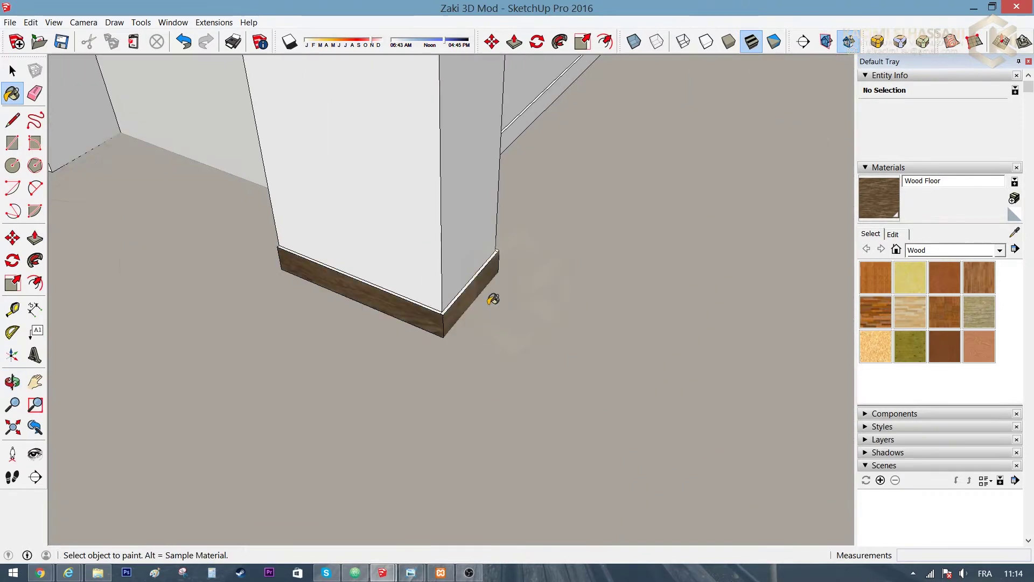
scroll(536, 217, "down", 3)
mouse_move(531, 231)
middle_mouse_down()
mouse_move(491, 311)
mouse_move(247, 307)
middle_mouse_up()
scroll(492, 311, "up", 3)
scroll(594, 325, "up", 3)
left_click(704, 267)
Step: Paint the skirting board beside the perforated screen panel with the Wood Floor texture
mouse_move(704, 267)
middle_mouse_down()
mouse_move(759, 311)
mouse_move(429, 371)
mouse_move(490, 307)
middle_mouse_up()
scroll(301, 425, "up", 3)
scroll(346, 377, "up", 2)
scroll(346, 377, "down", 3)
mouse_move(347, 377)
middle_mouse_down()
mouse_move(402, 411)
mouse_move(539, 410)
middle_mouse_up()
scroll(538, 409, "up", 2)
mouse_move(247, 262)
middle_mouse_down()
mouse_move(228, 115)
mouse_move(438, 224)
mouse_move(379, 286)
mouse_move(707, 248)
mouse_move(485, 286)
middle_mouse_up()
left_click(246, 266)
Step: Paint the column base's side with Wood Floor
mouse_move(245, 266)
middle_mouse_down()
mouse_move(168, 267)
mouse_move(480, 208)
mouse_move(357, 362)
mouse_move(538, 181)
mouse_move(546, 455)
mouse_move(547, 362)
middle_mouse_up()
left_click(547, 454)
mouse_move(364, 409)
middle_mouse_down()
mouse_move(589, 364)
mouse_move(612, 338)
mouse_move(302, 362)
mouse_move(483, 360)
mouse_move(413, 299)
middle_mouse_up()
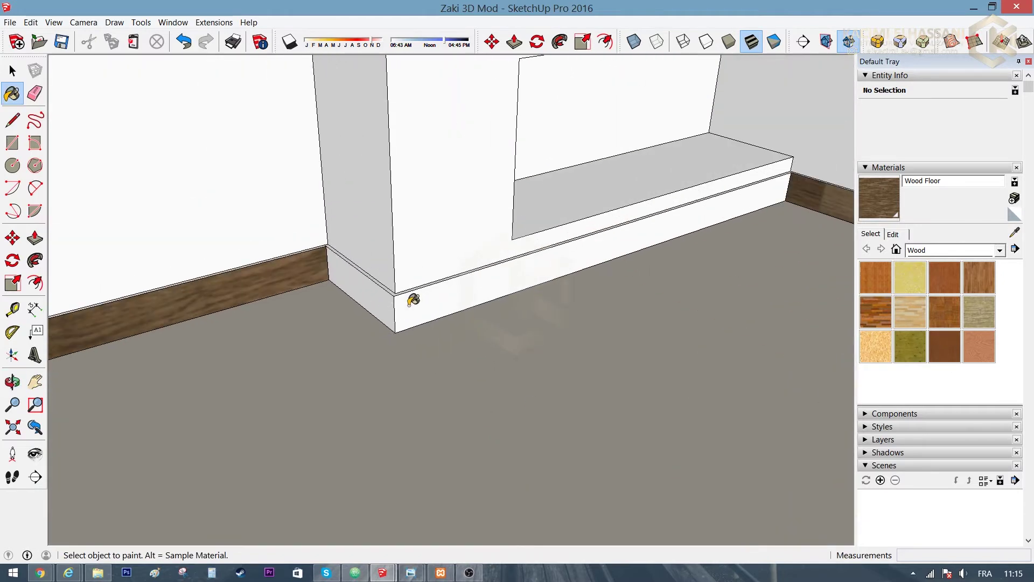
mouse_move(508, 265)
middle_mouse_down()
mouse_move(392, 231)
mouse_move(340, 327)
middle_mouse_up()
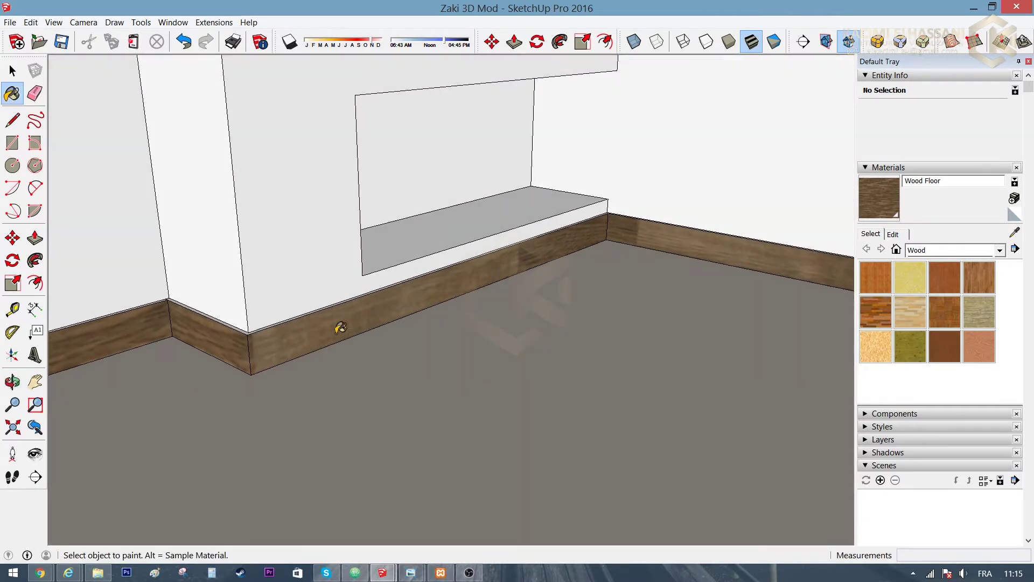
Step: Reposition the wood grain on the front and right baseboard faces
key("space")
right_click(324, 333)
left_click(471, 248)
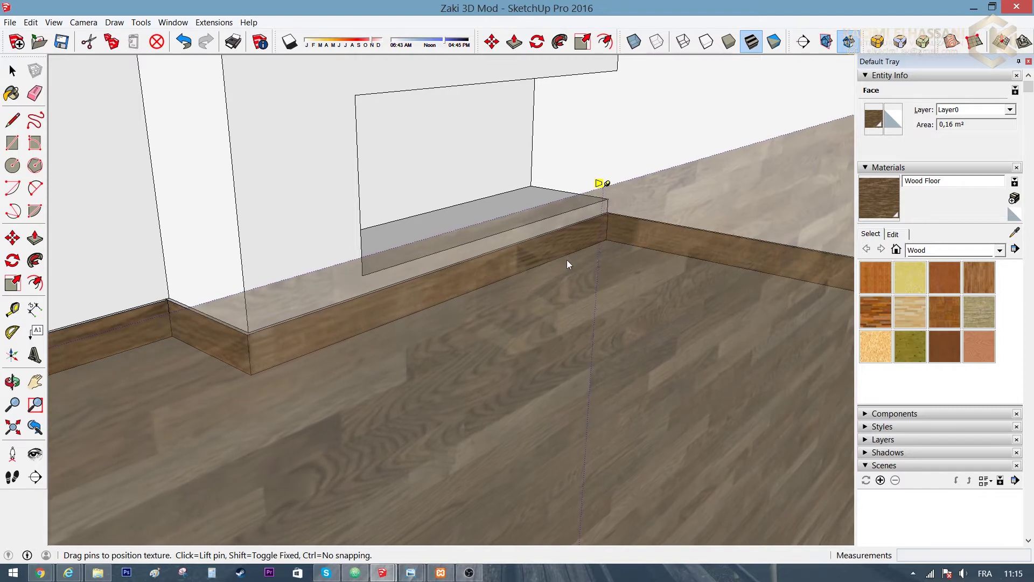
key("Return")
right_click(649, 237)
left_click(805, 390)
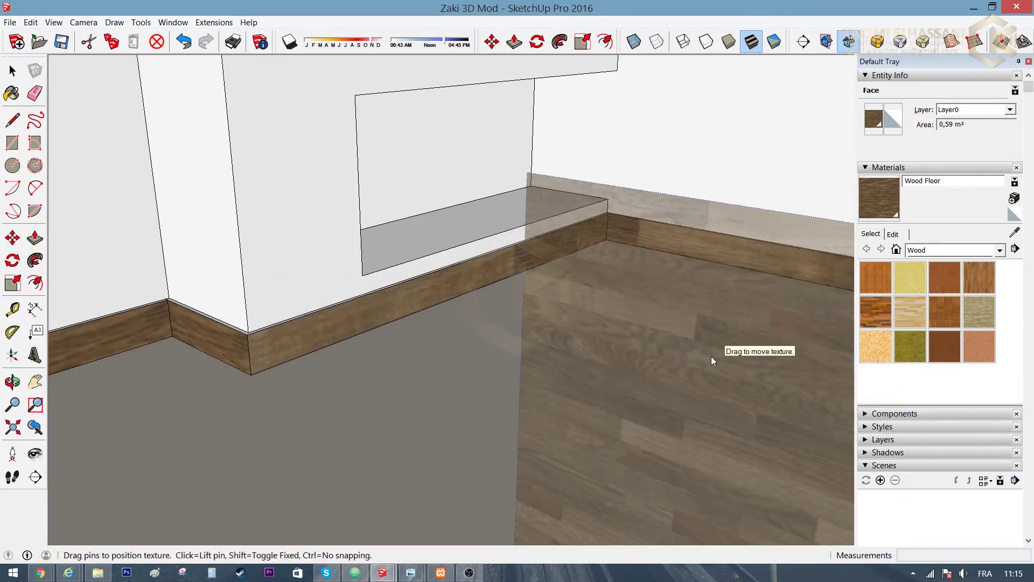
key("Return")
Step: At the wall corner, shift and stretch the wood grain on two baseboard faces
mouse_move(710, 356)
middle_mouse_down()
mouse_move(642, 307)
mouse_move(545, 159)
mouse_move(733, 159)
mouse_move(377, 135)
middle_mouse_up()
right_click(463, 314)
left_click(662, 468)
left_click_drag(678, 382, 634, 367)
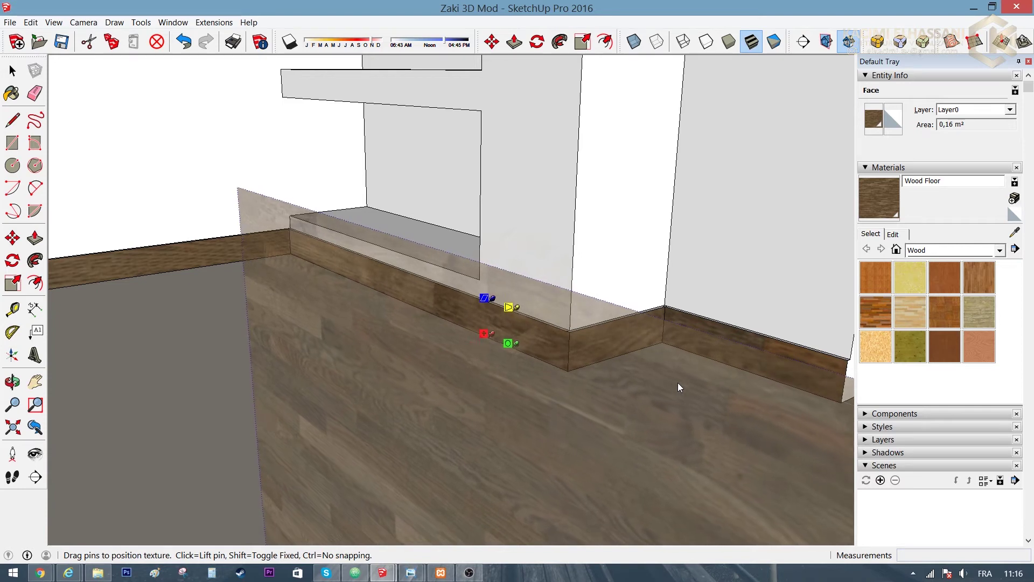
key("Return")
right_click(697, 338)
left_click(846, 251)
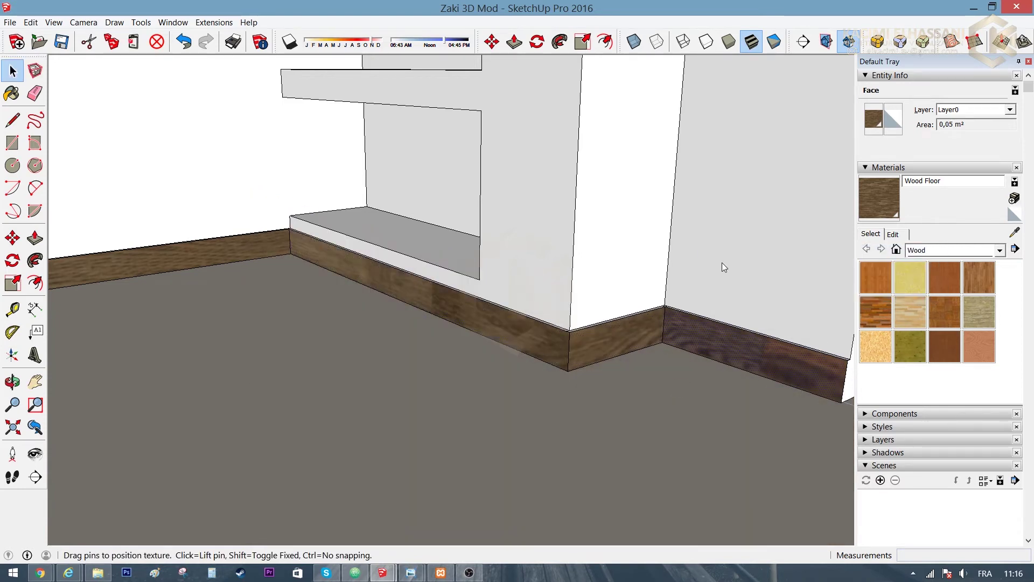
left_click_drag(287, 171, 251, 163)
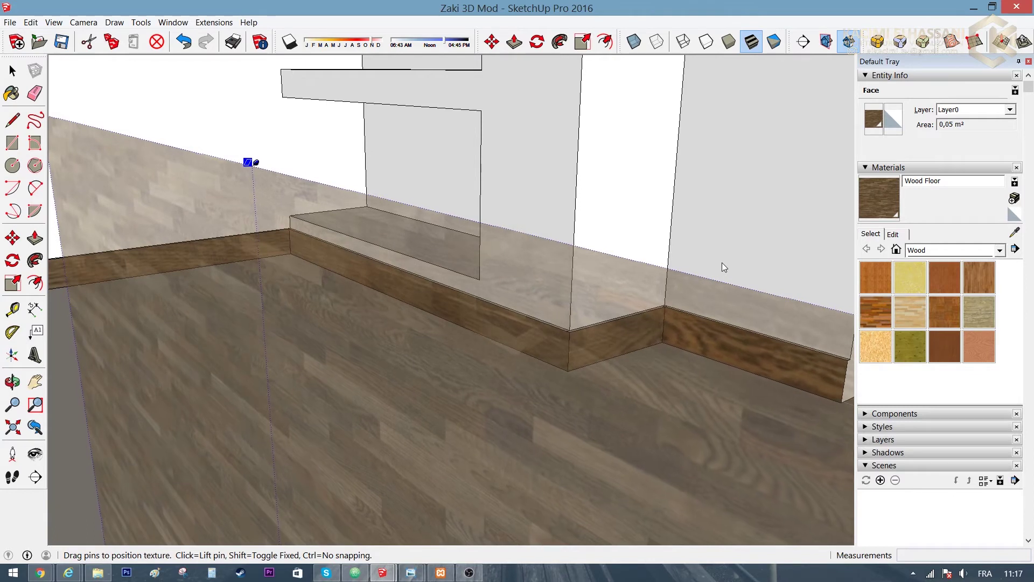
left_click(721, 267)
Step: Reposition the wood texture on both faces of the corner baseboard
right_click(618, 344)
left_click(758, 256)
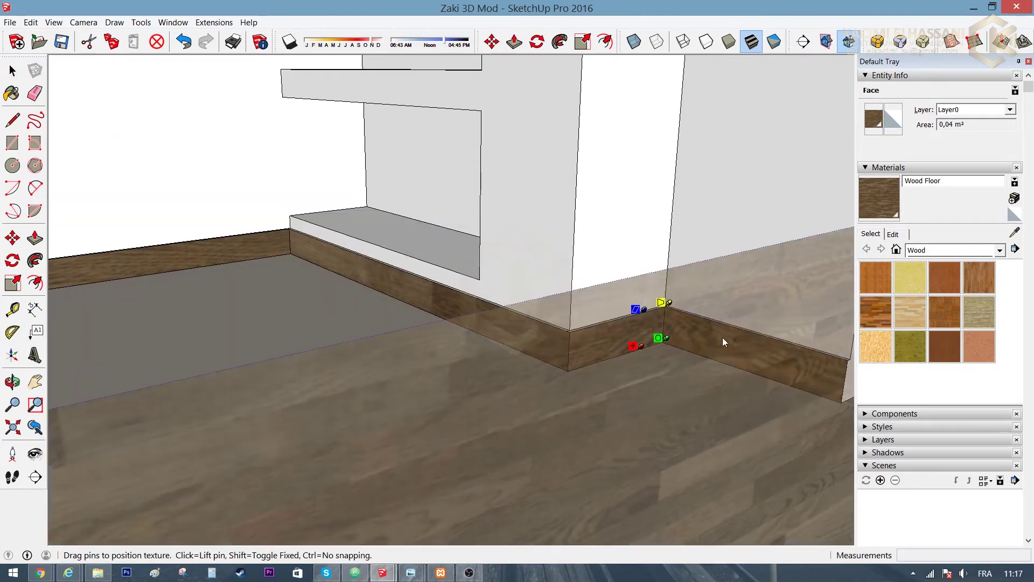
key("Return")
mouse_move(626, 324)
middle_mouse_down()
mouse_move(648, 369)
mouse_move(538, 291)
mouse_move(580, 273)
middle_mouse_up()
right_click(580, 274)
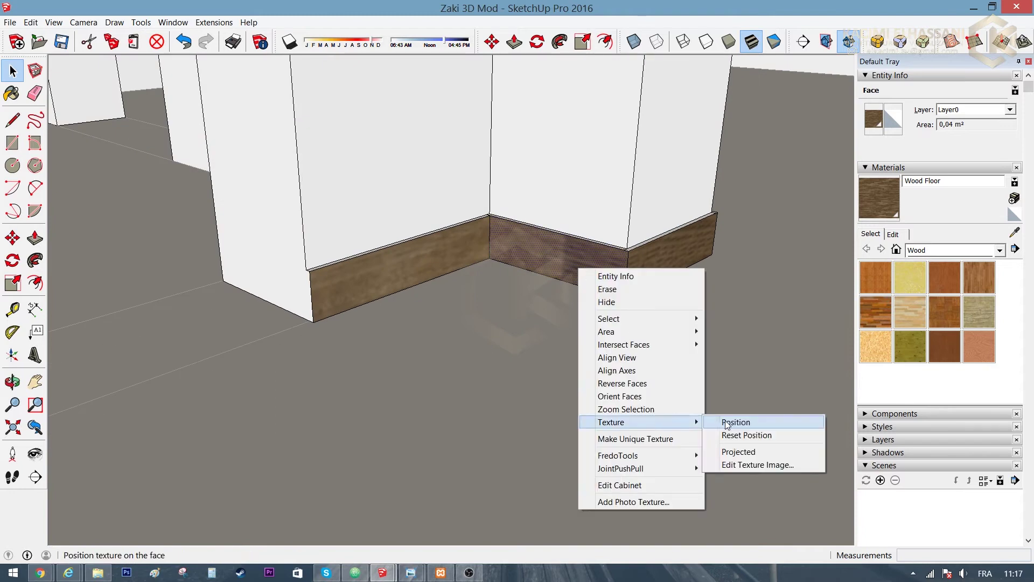
left_click(725, 422)
Step: Reposition the wood grain on the baseboards beneath the partition
mouse_move(501, 306)
middle_mouse_down()
mouse_move(835, 307)
mouse_move(639, 269)
mouse_move(771, 331)
mouse_move(629, 265)
middle_mouse_up()
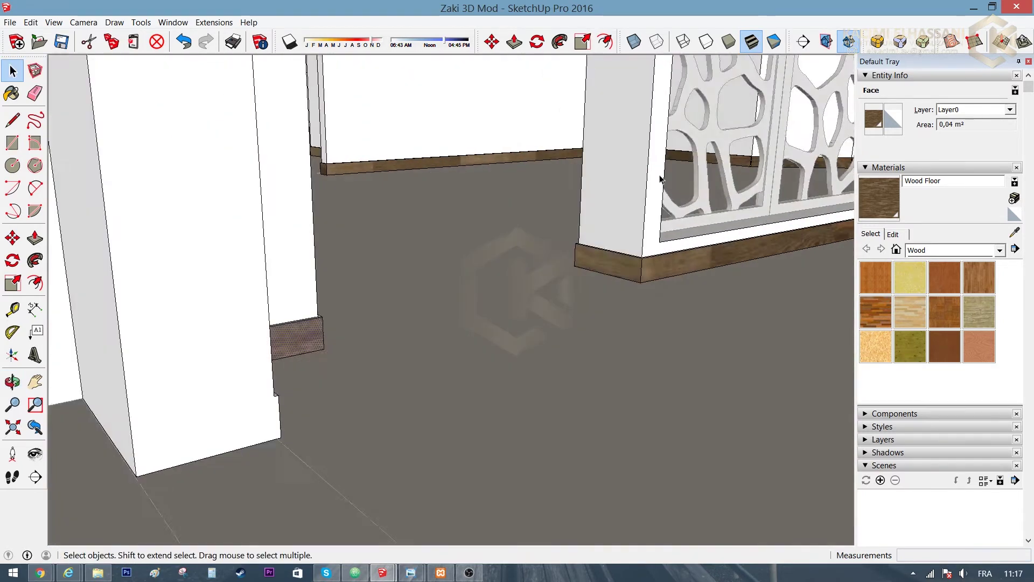
right_click(628, 265)
left_click(787, 419)
mouse_move(634, 360)
middle_mouse_down()
mouse_move(526, 244)
mouse_move(618, 129)
mouse_move(813, 91)
mouse_move(580, 176)
mouse_move(687, 406)
mouse_move(555, 288)
mouse_move(684, 244)
mouse_move(517, 258)
mouse_move(632, 322)
middle_mouse_up()
right_click(633, 322)
left_click(770, 469)
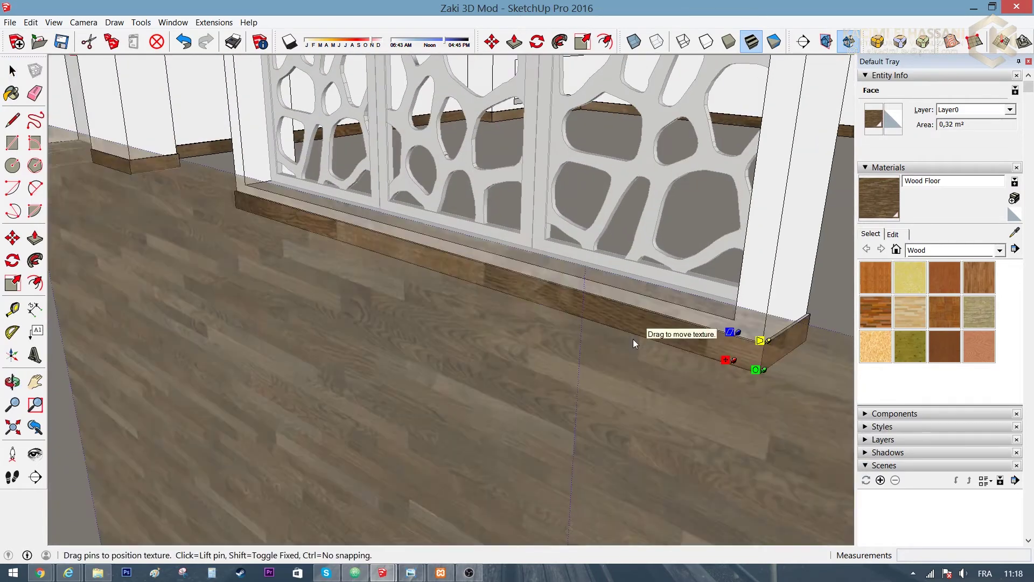
Step: Slide the wood grain along the baseboard face at another corner
mouse_move(640, 338)
middle_mouse_down()
mouse_move(285, 281)
mouse_move(324, 266)
mouse_move(449, 380)
mouse_move(479, 247)
mouse_move(496, 358)
mouse_move(152, 369)
mouse_move(345, 432)
mouse_move(239, 300)
middle_mouse_up()
scroll(259, 323, "up", 5)
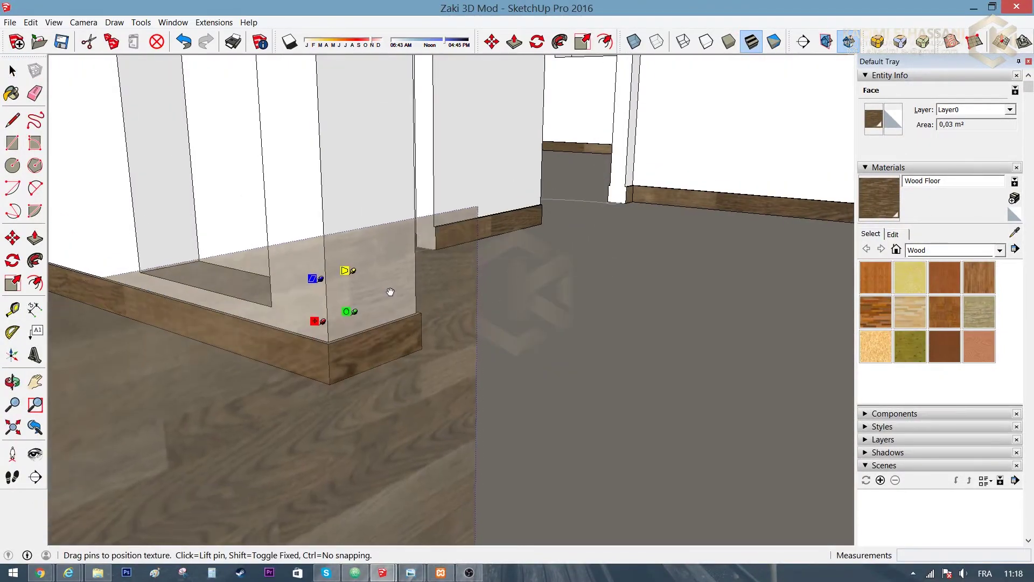
left_click_drag(385, 253, 453, 347)
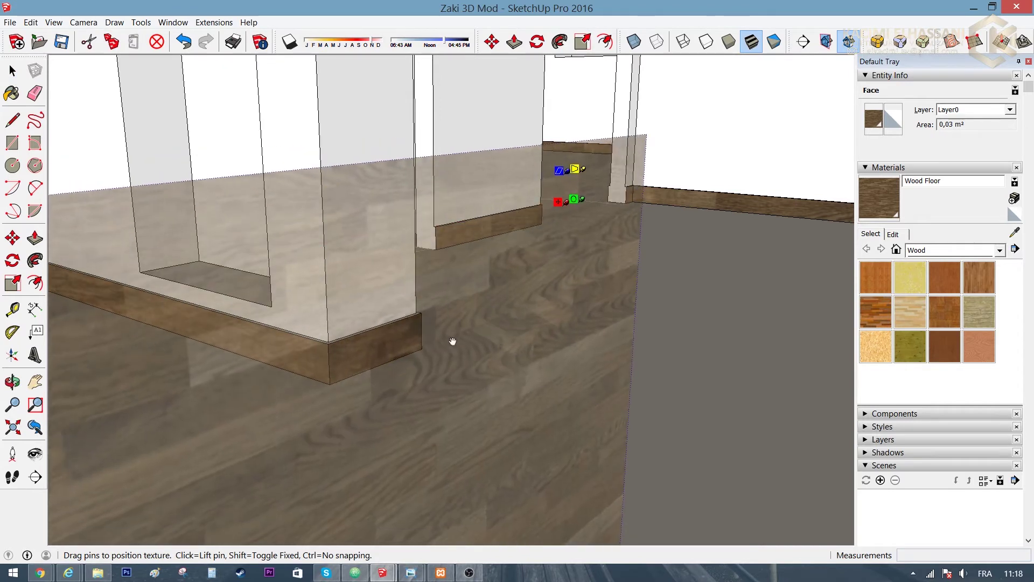
middle_click_drag(452, 340, 487, 280)
right_click(512, 213)
left_click(660, 367)
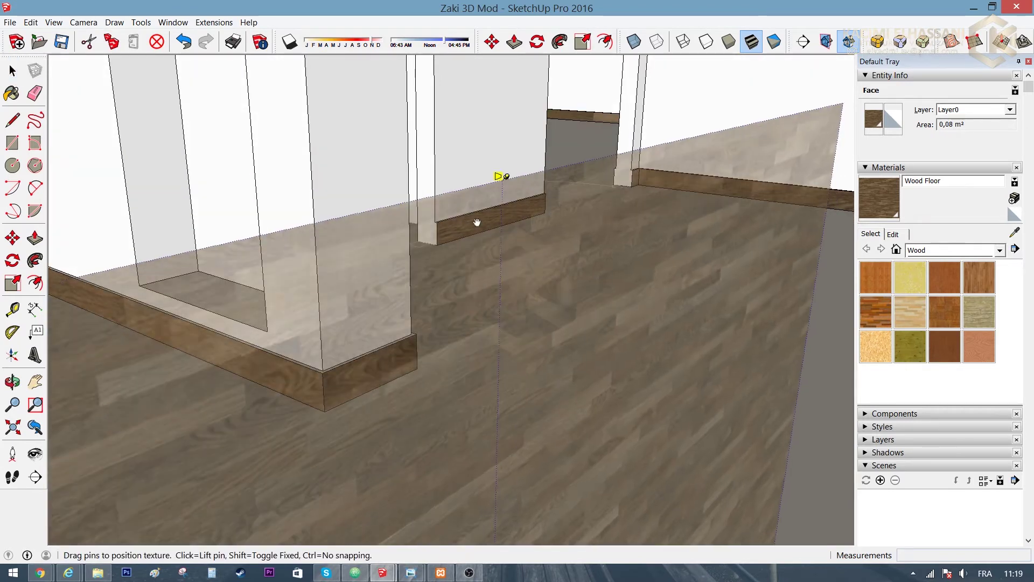
Step: Reposition the dark oak grain on another wall's baseboard and pillar base
mouse_move(468, 231)
middle_mouse_down()
mouse_move(480, 224)
mouse_move(543, 254)
mouse_move(487, 272)
mouse_move(542, 272)
mouse_move(528, 279)
mouse_move(616, 362)
mouse_move(316, 233)
mouse_move(813, 338)
middle_mouse_up()
scroll(517, 387, "up", 6)
scroll(431, 453, "up", 2)
right_click(504, 270)
left_click(677, 423)
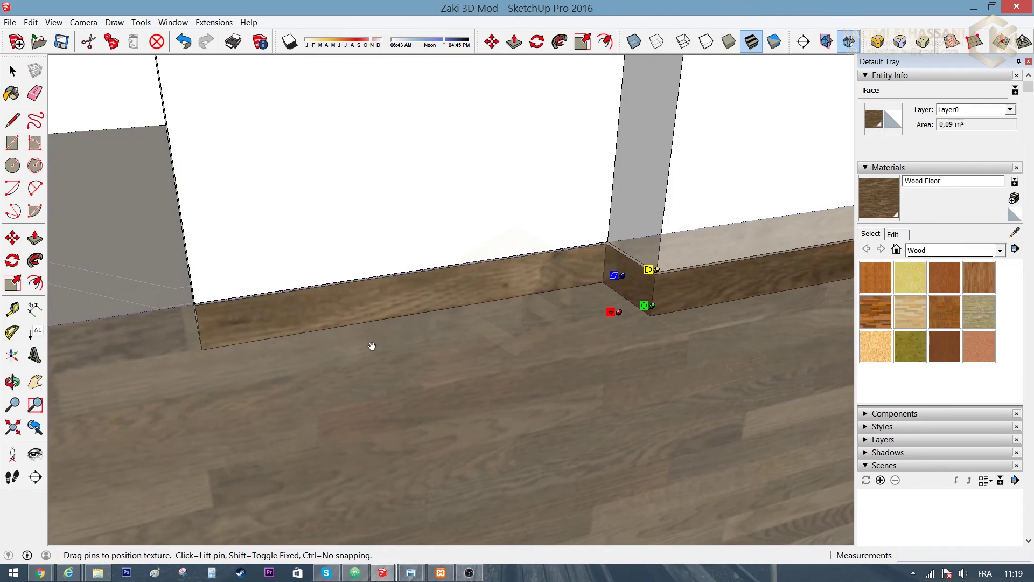
left_click(374, 352)
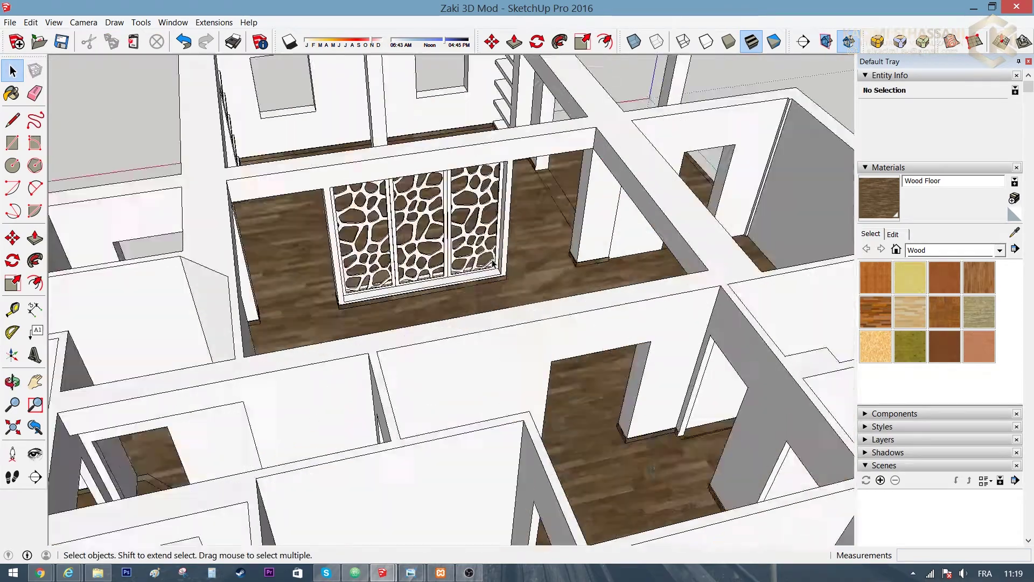
Step: Select the wood floor face and begin repositioning its texture
mouse_move(492, 264)
middle_mouse_down()
mouse_move(281, 351)
mouse_move(548, 382)
mouse_move(566, 398)
mouse_move(388, 270)
mouse_move(486, 242)
mouse_move(518, 310)
middle_mouse_up()
key("space")
left_click(518, 310)
scroll(518, 310, "up", 3)
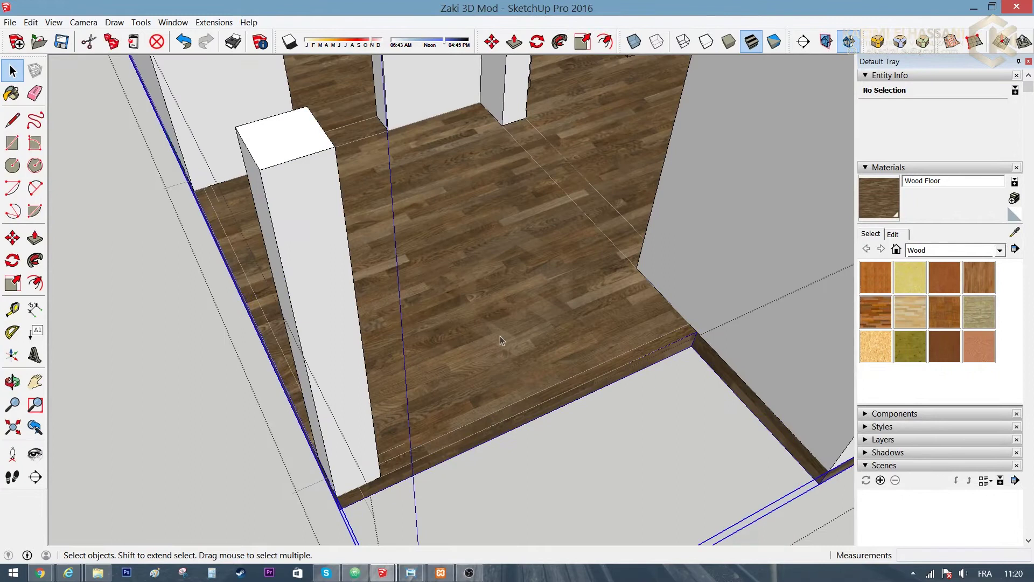
left_click(500, 338)
right_click(501, 338)
left_click(685, 249)
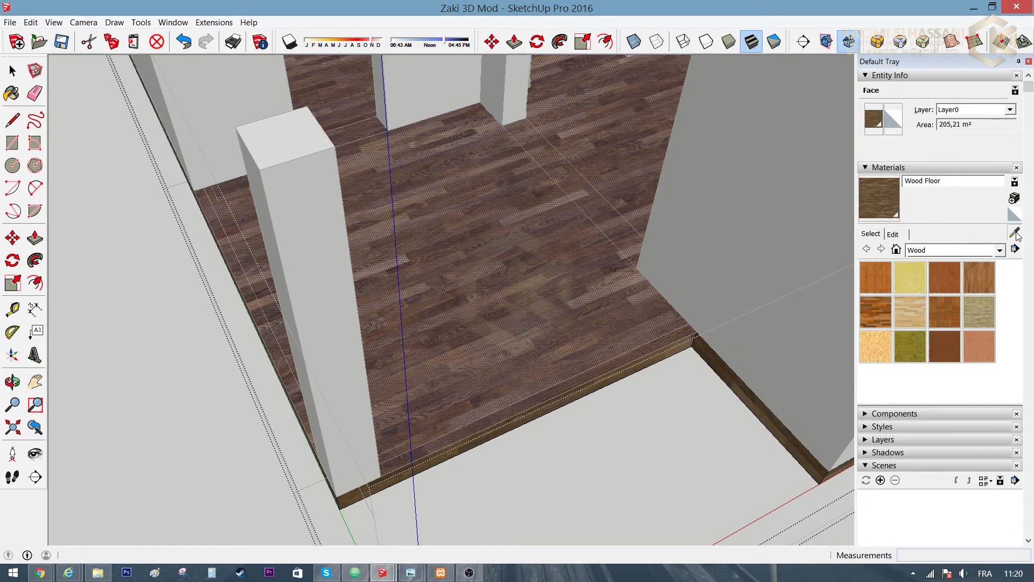
Step: Orbit around the room to face the long exterior wall with windows
middle_click_drag(746, 416, 718, 339)
middle_click_drag(202, 464, 312, 430)
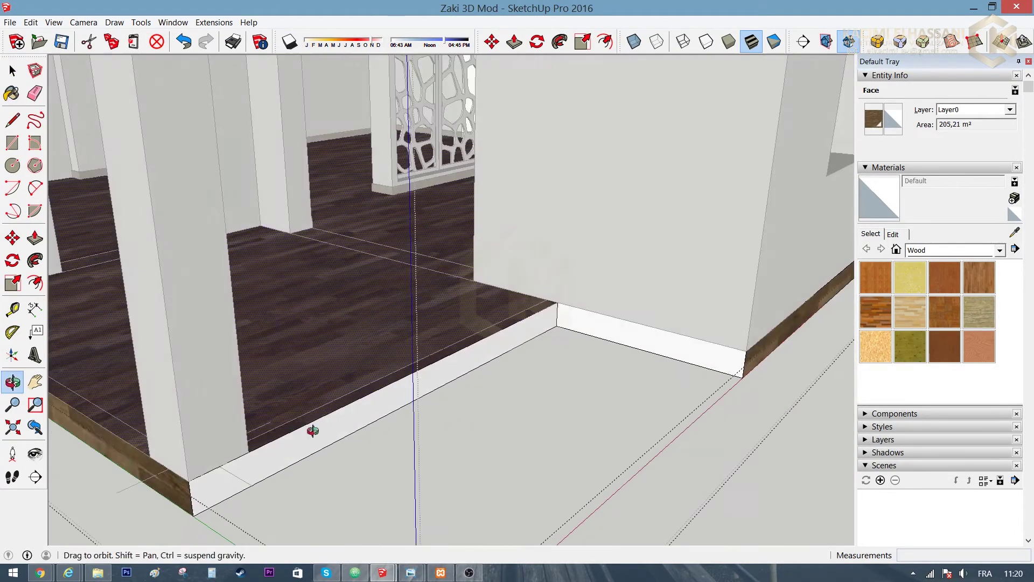
mouse_move(234, 379)
middle_mouse_down()
mouse_move(766, 305)
mouse_move(585, 346)
middle_mouse_up()
middle_click_drag(651, 422, 281, 372)
mouse_move(820, 376)
middle_mouse_down()
mouse_move(438, 387)
mouse_move(450, 397)
mouse_move(360, 392)
middle_mouse_up()
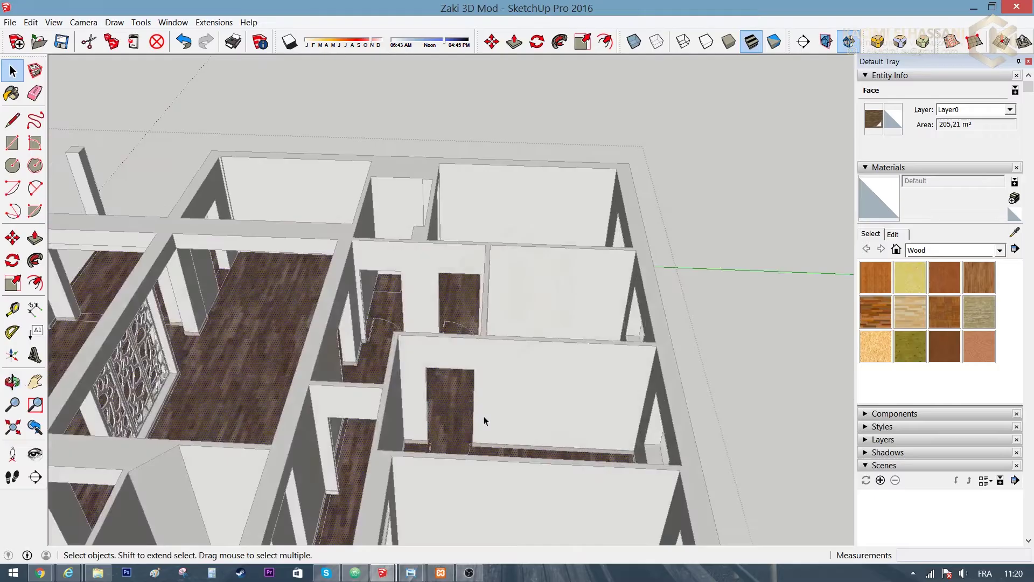
Step: Orbit to an overhead view of the house interior, leaving nothing selected
mouse_move(484, 420)
middle_mouse_down()
mouse_move(473, 404)
mouse_move(377, 372)
middle_mouse_up()
scroll(376, 371, "up", 5)
scroll(323, 350, "up", 3)
mouse_move(324, 350)
middle_mouse_down()
mouse_move(267, 333)
mouse_move(238, 260)
middle_mouse_up()
key("space")
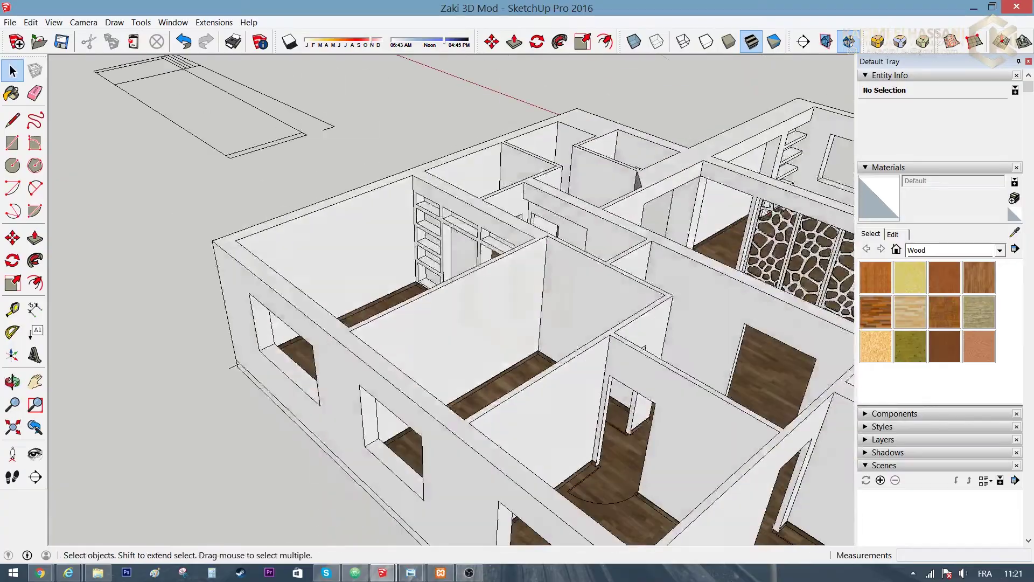